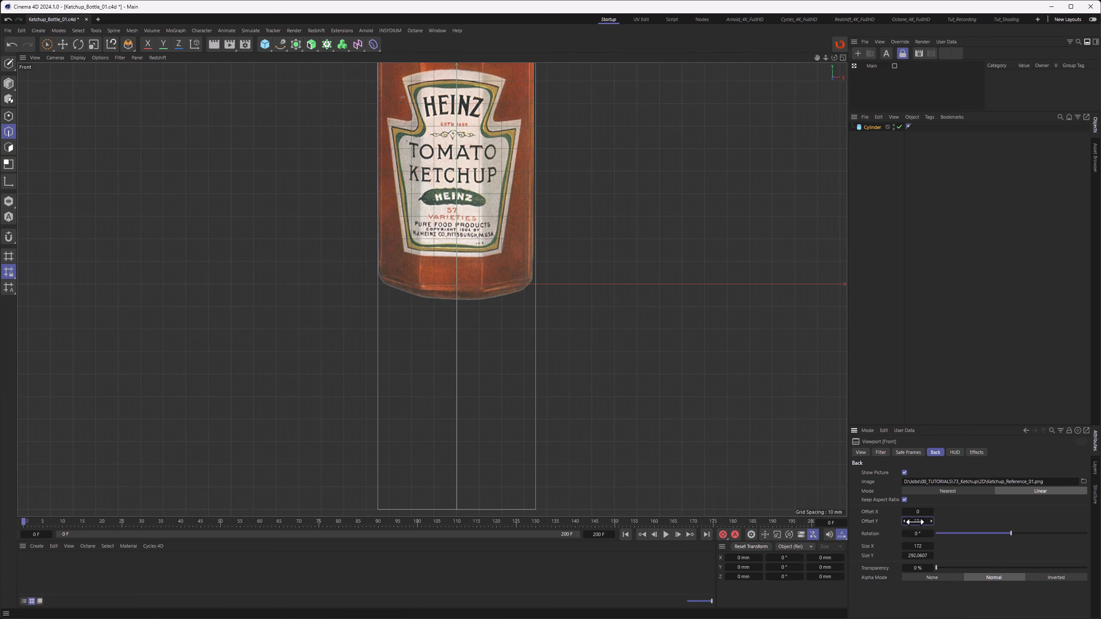
# Step: Line up the front-view reference image of the ketchup bottle, setting its Offset X to 0.7
pyautogui.scroll(-3, 462, 368)
pyautogui.keyDown('alt'); pyautogui.moveTo(467, 249); pyautogui.dragTo(449, 293, button='middle'); pyautogui.keyUp('alt')
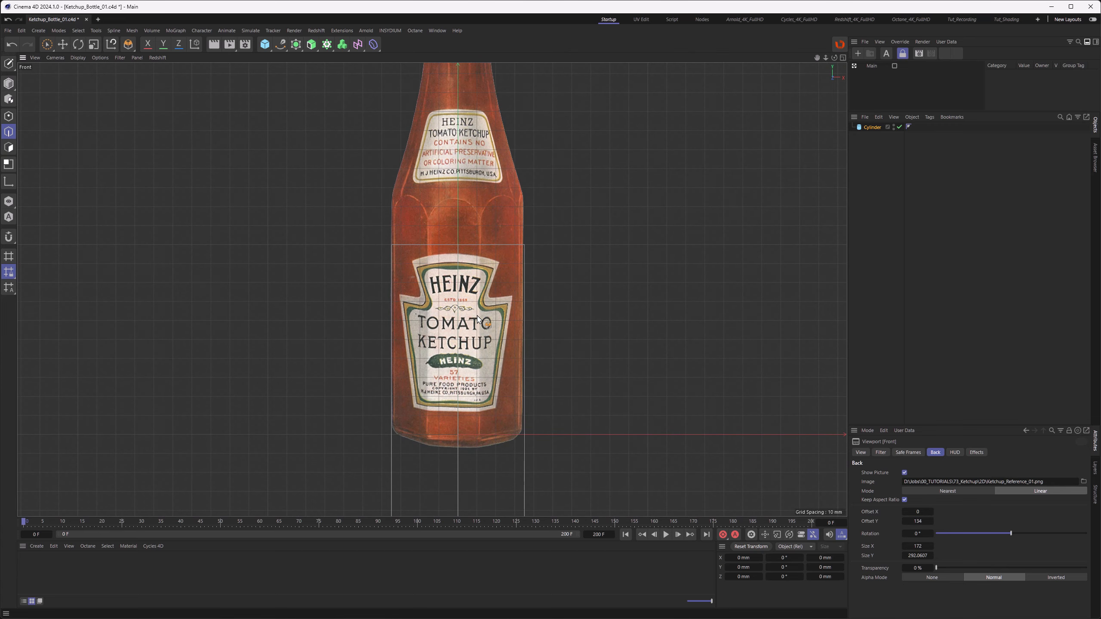
pyautogui.doubleClick(918, 512)
pyautogui.write('0.7')
pyautogui.press('Return')
pyautogui.click(931, 546)
pyautogui.click(932, 546)
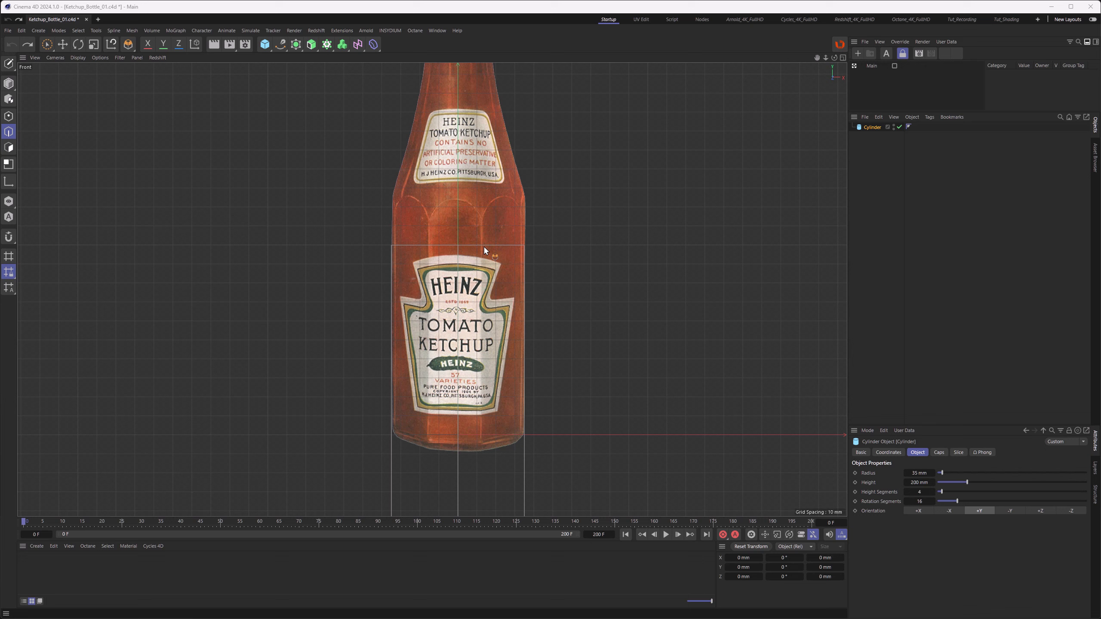
# Step: Set the cylinder's Rotation Segments to 8
pyautogui.click(312, 44)
pyautogui.keyDown('alt'); pyautogui.moveTo(482, 219); pyautogui.dragTo(469, 398, button='middle'); pyautogui.keyUp('alt')
pyautogui.keyDown('alt'); pyautogui.moveTo(484, 359); pyautogui.dragTo(485, 185, button='middle'); pyautogui.keyUp('alt')
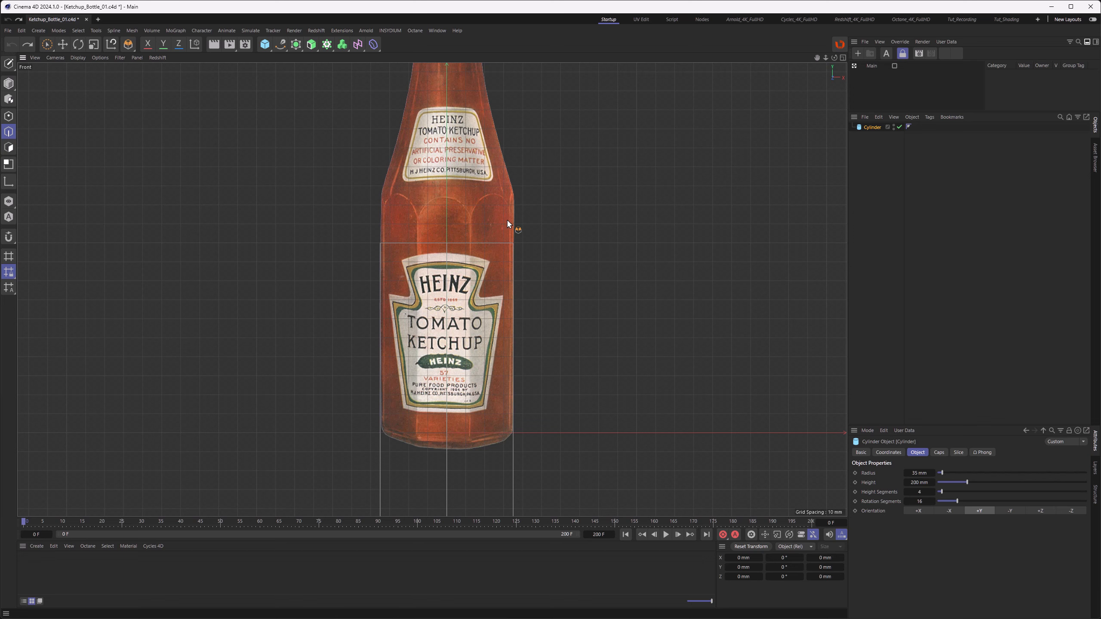
pyautogui.click(868, 127)
pyautogui.doubleClick(919, 502)
pyautogui.write('8')
pyautogui.press('Return')
# Step: Switch the viewport to the top view with lines shading
pyautogui.press('F1')
pyautogui.keyDown('alt'); pyautogui.moveTo(436, 285); pyautogui.dragTo(452, 308); pyautogui.keyUp('alt')
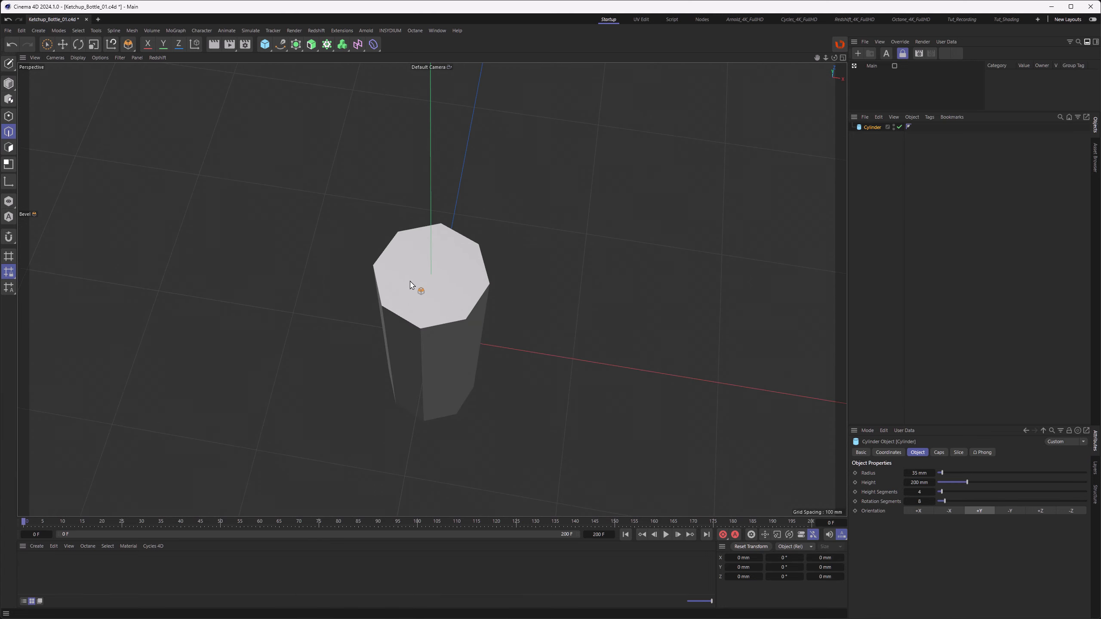
pyautogui.press('F2')
pyautogui.scroll(10, 428, 288)
pyautogui.press('n')
pyautogui.press('h')
# Step: Set the cylinder's heading rotation to 45/2 degrees so a flat side faces the front
pyautogui.click(866, 126)
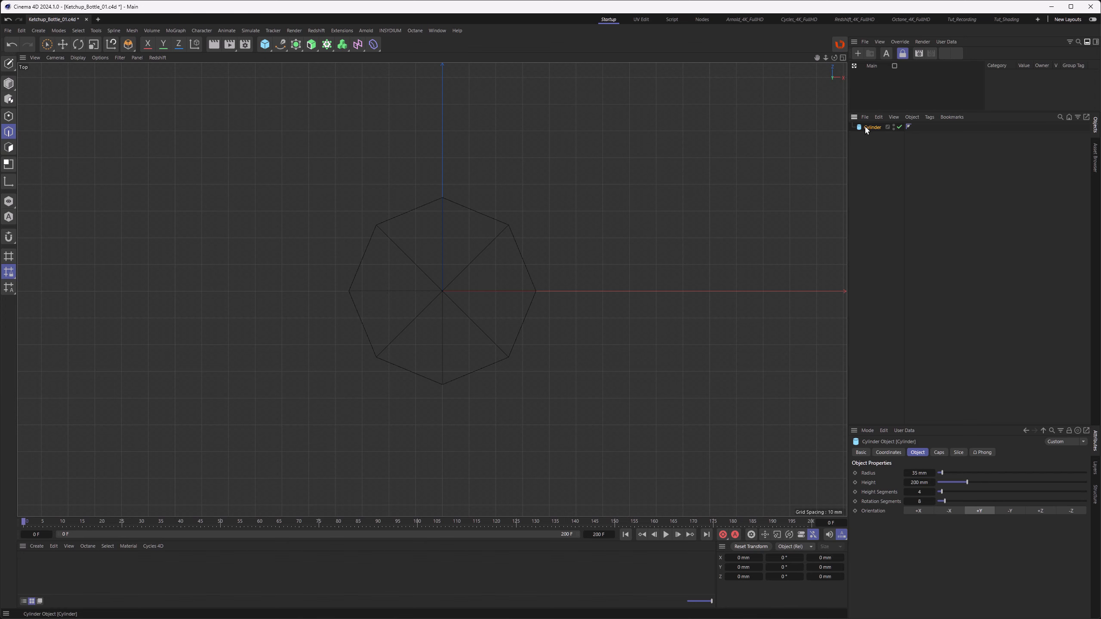
pyautogui.click(896, 454)
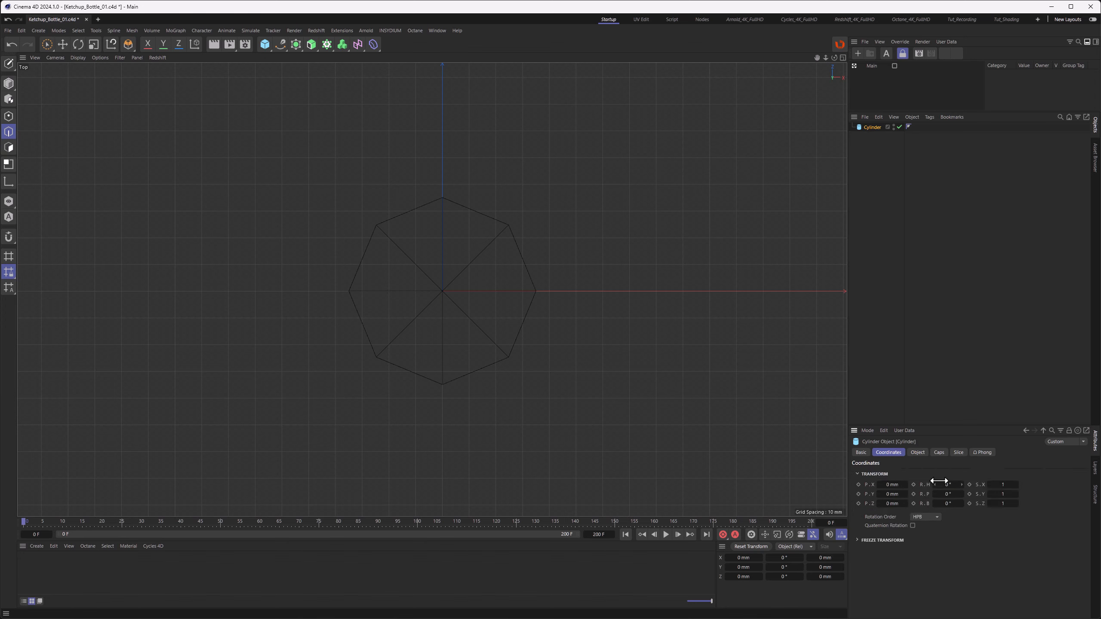
pyautogui.moveTo(961, 485); pyautogui.dragTo(972, 485)
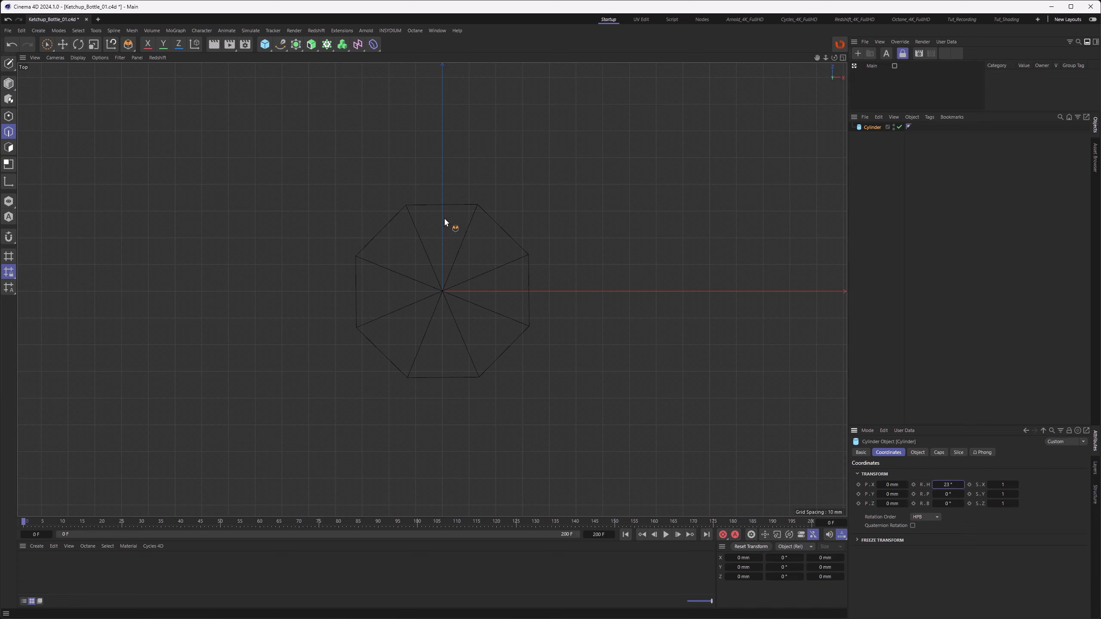
pyautogui.click(949, 485)
pyautogui.write('0')
pyautogui.press('Return')
pyautogui.click(948, 484)
pyautogui.write('45')
pyautogui.press('Return')
pyautogui.click(953, 485)
pyautogui.write('/2')
pyautogui.press('Return')
# Step: Return to the front view and set its display to Wireframe
pyautogui.scroll(-2, 472, 468)
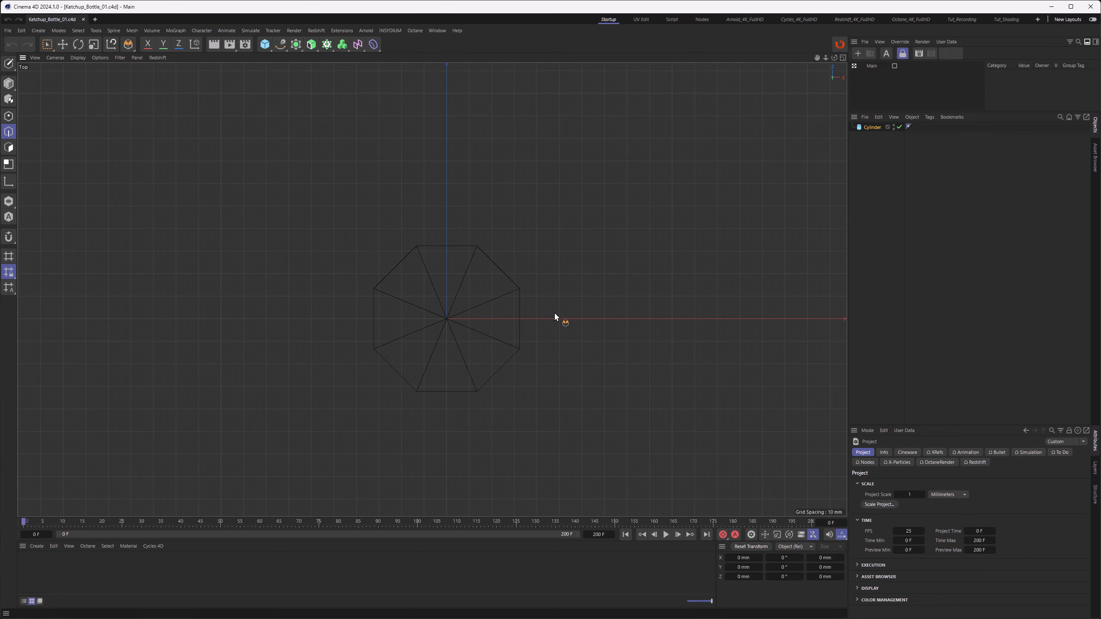
pyautogui.press('F4')
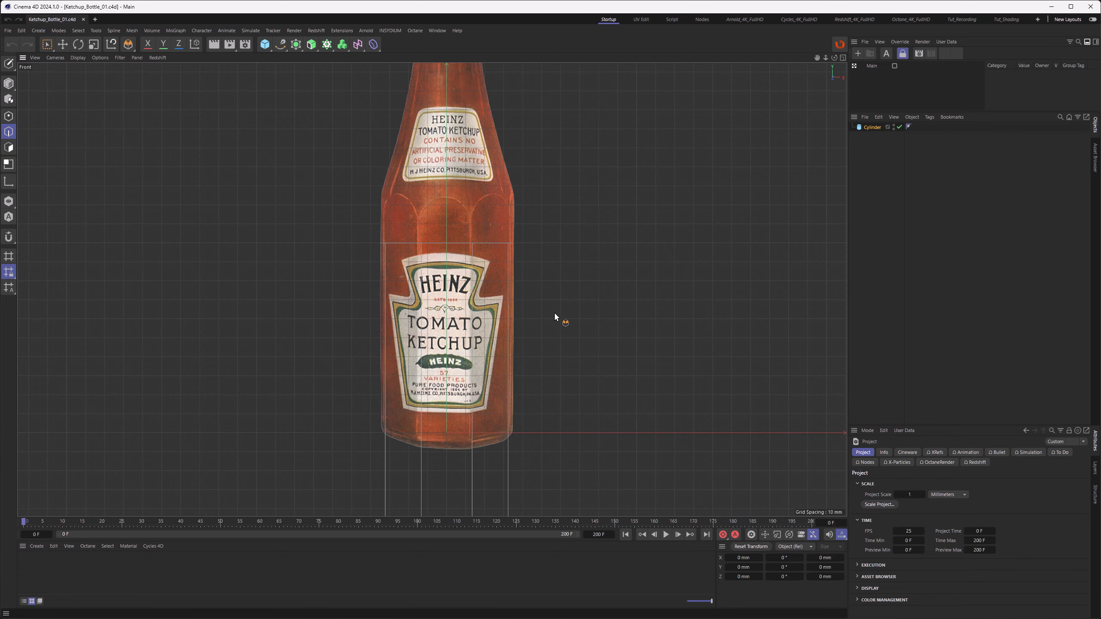
pyautogui.click(82, 58)
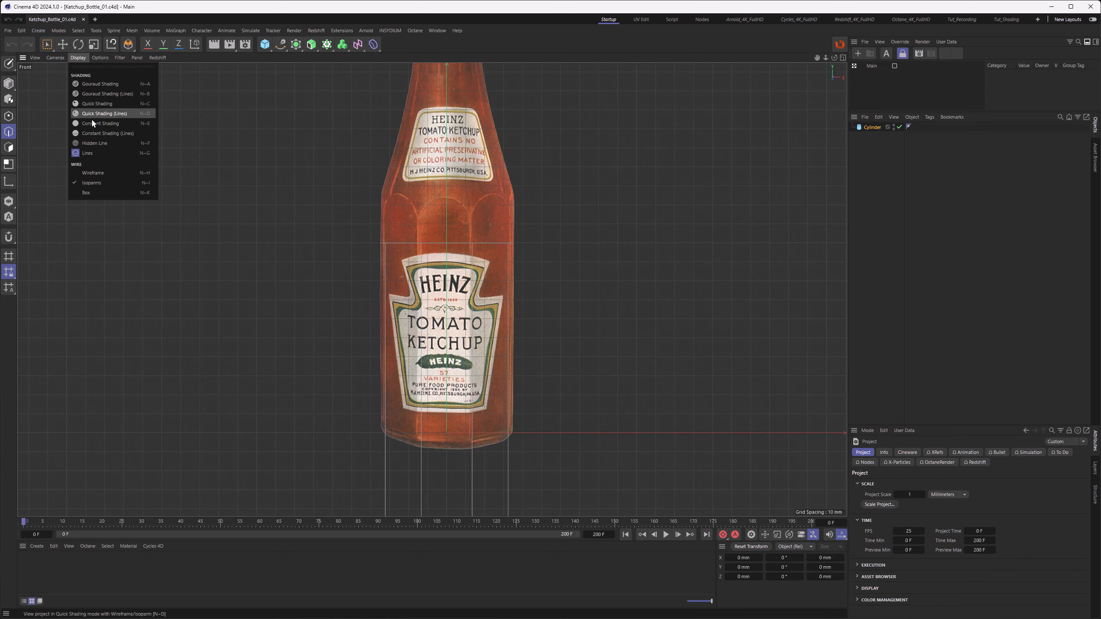
pyautogui.click(92, 172)
pyautogui.moveTo(417, 361); pyautogui.dragTo(336, 153, button='middle')
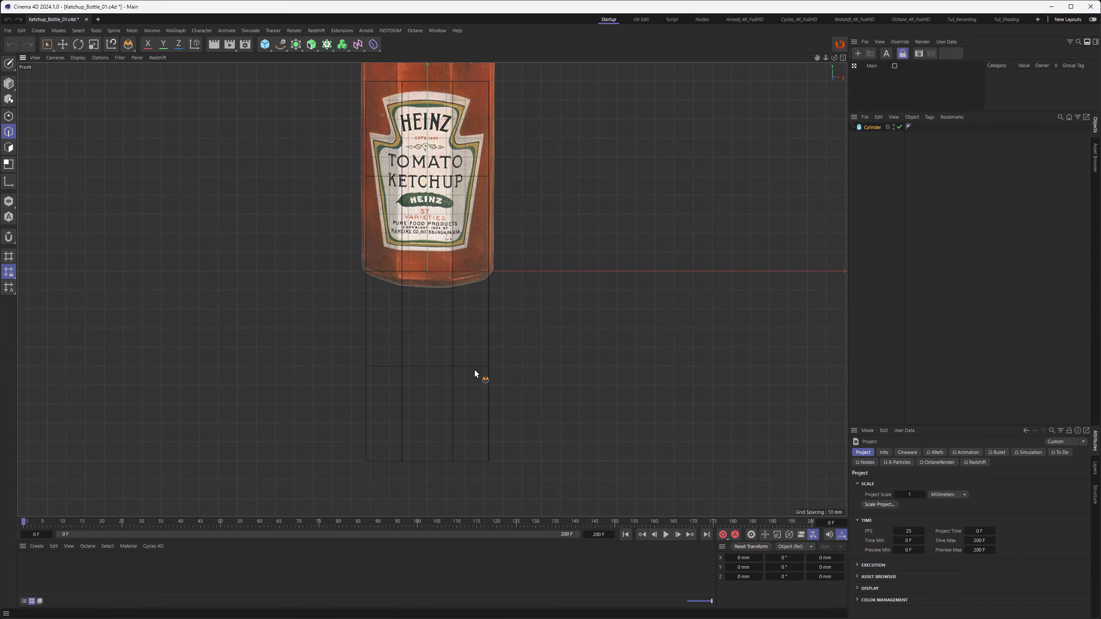
# Step: Set the cylinder's Height Segments to 1 and convert it to an editable polygon object
pyautogui.click(872, 126)
pyautogui.doubleClick(919, 494)
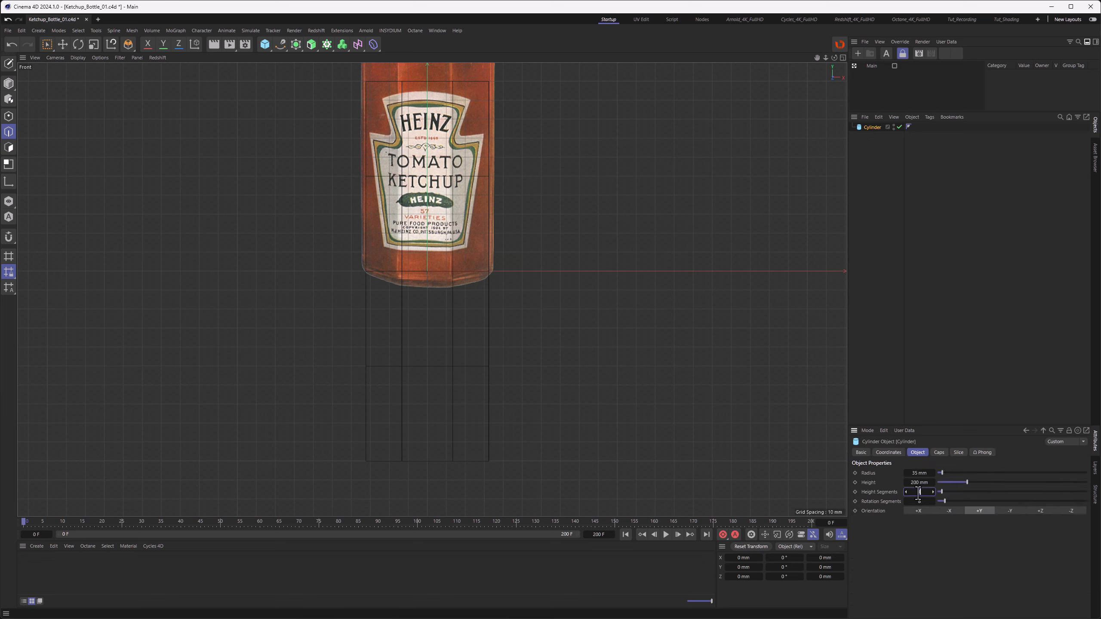
pyautogui.write('1')
pyautogui.press('Return')
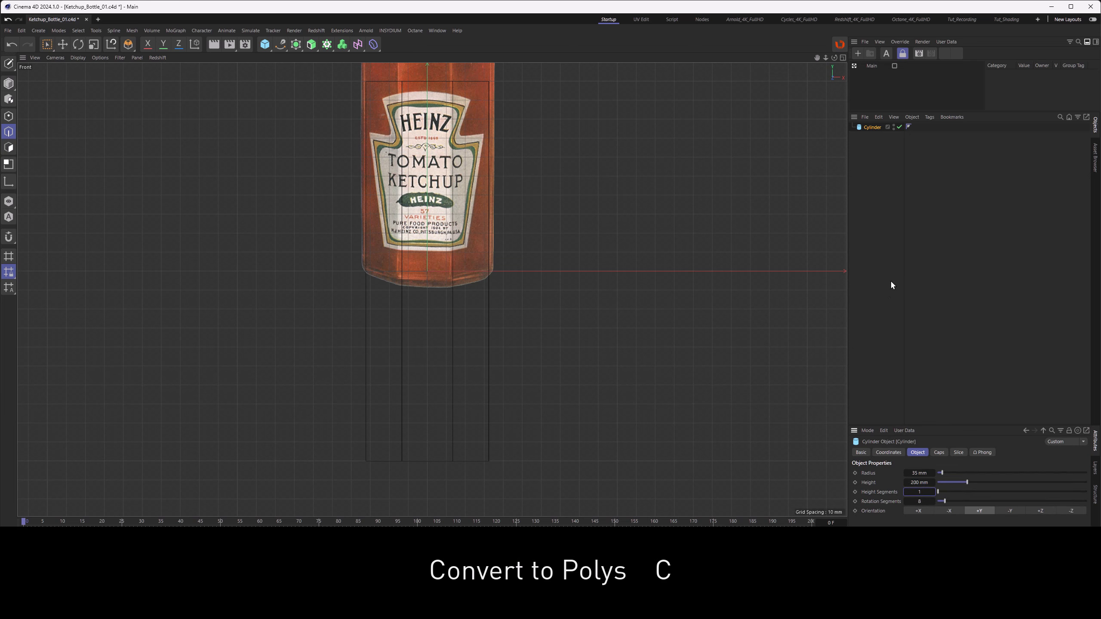
pyautogui.press('c')
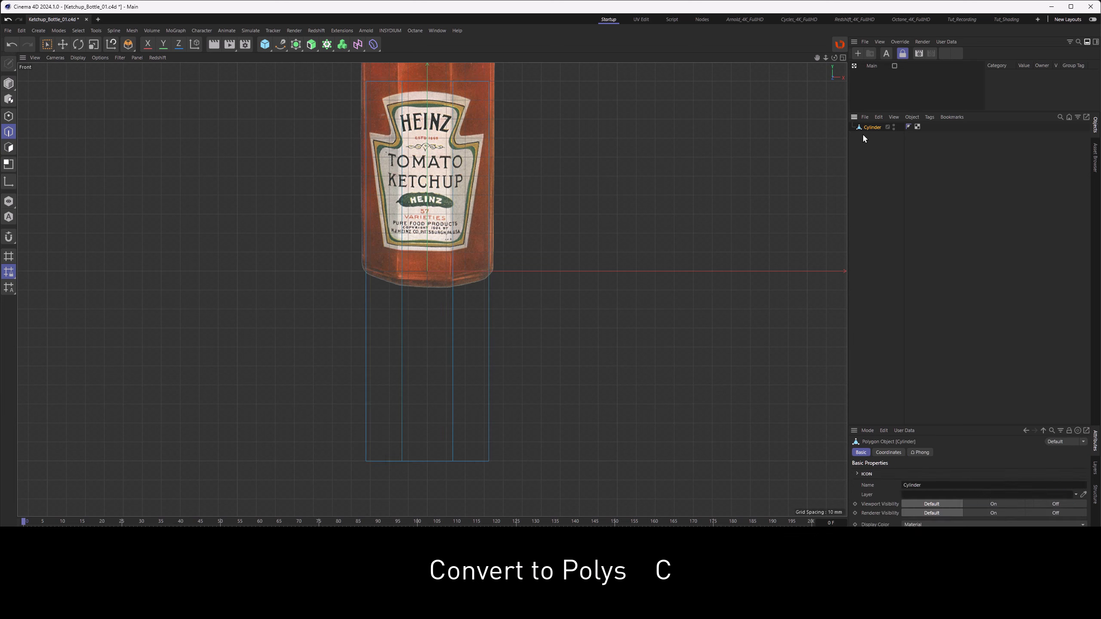
# Step: Rectangle-select the cylinder's bottom points and set their Y position to 0 mm
pyautogui.click(49, 45)
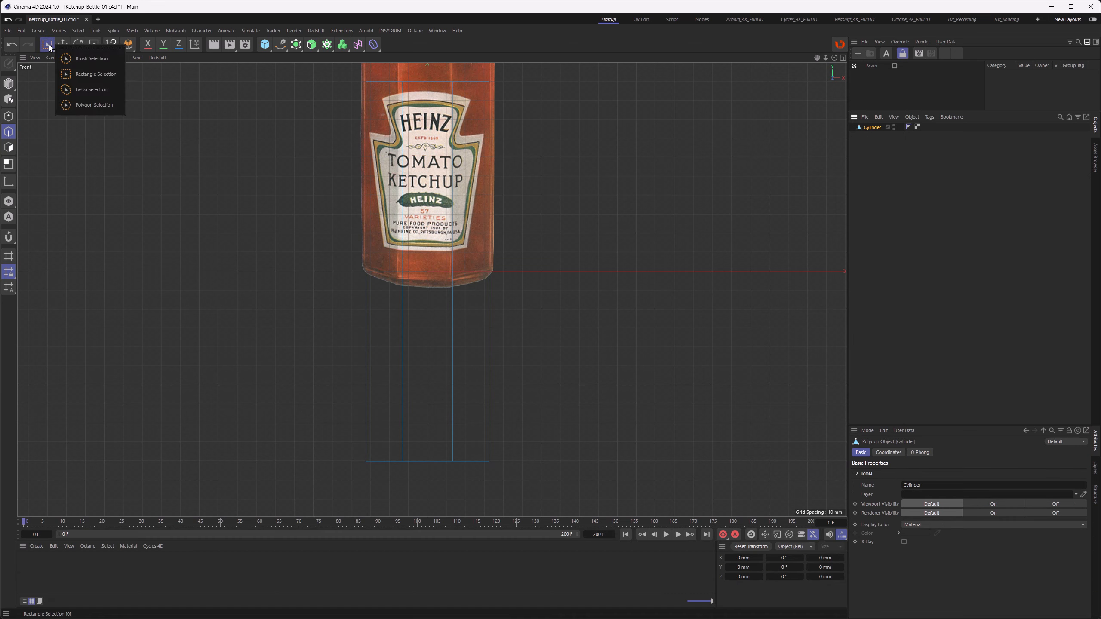
pyautogui.click(80, 77)
pyautogui.moveTo(316, 414); pyautogui.dragTo(575, 489)
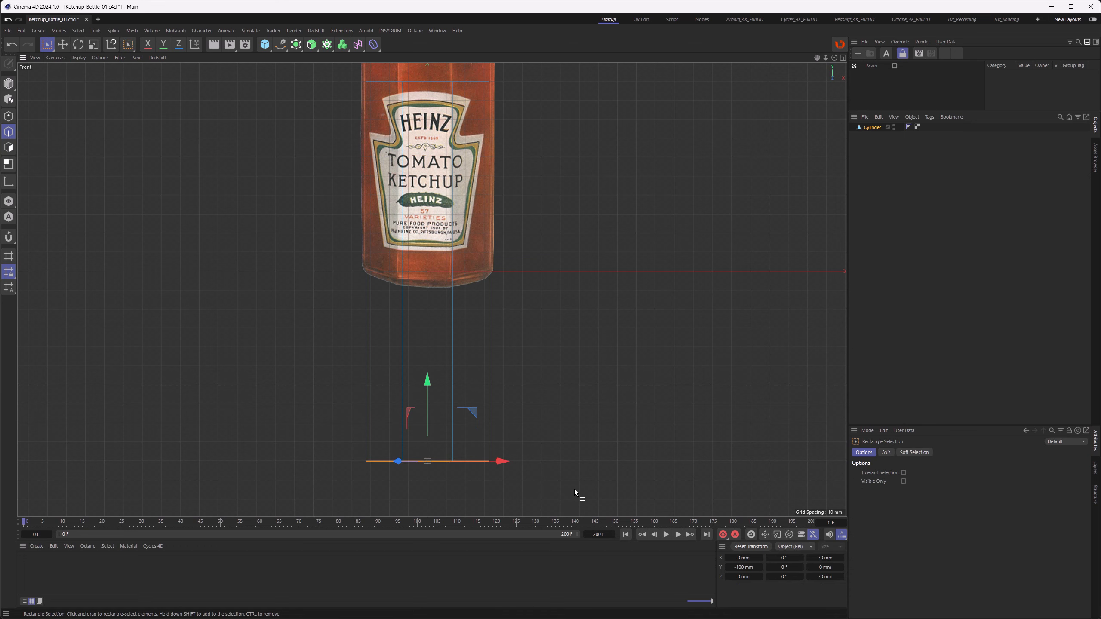
pyautogui.doubleClick(746, 570)
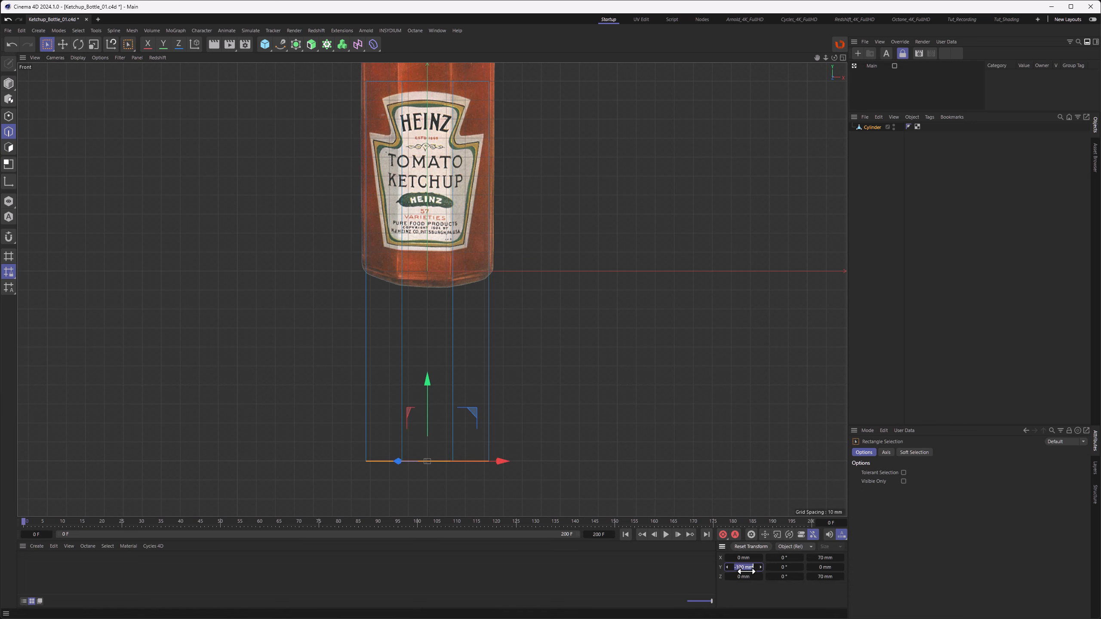
pyautogui.write('0')
pyautogui.press('Return')
# Step: Inspect the selected points in the top and front views
pyautogui.keyDown('alt'); pyautogui.moveTo(381, 256); pyautogui.dragTo(396, 373, button='middle'); pyautogui.keyUp('alt')
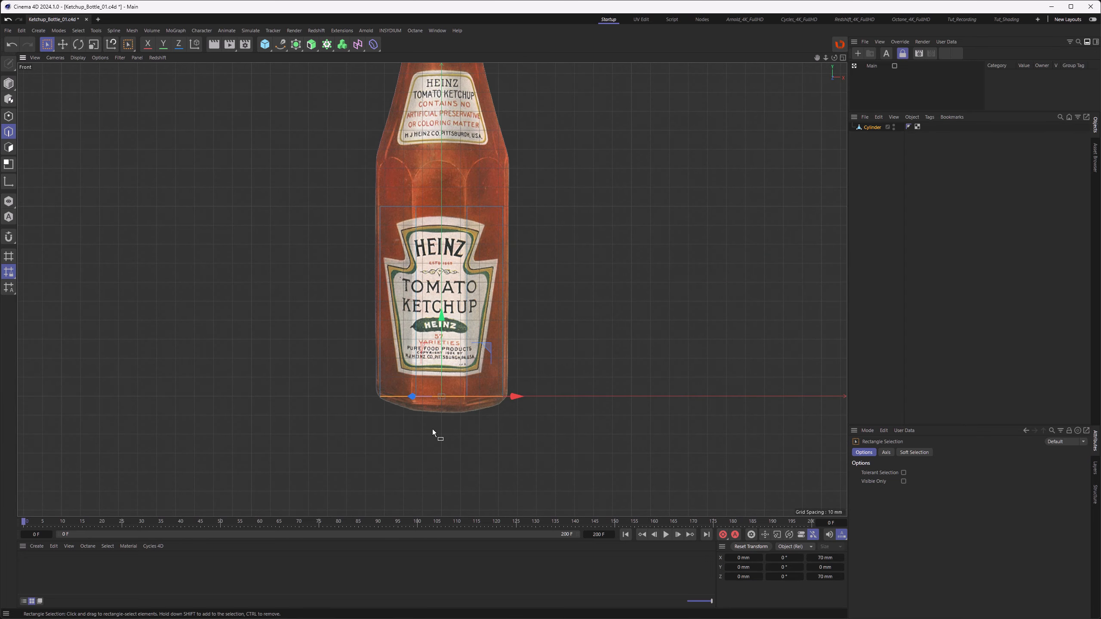
pyautogui.press('F2')
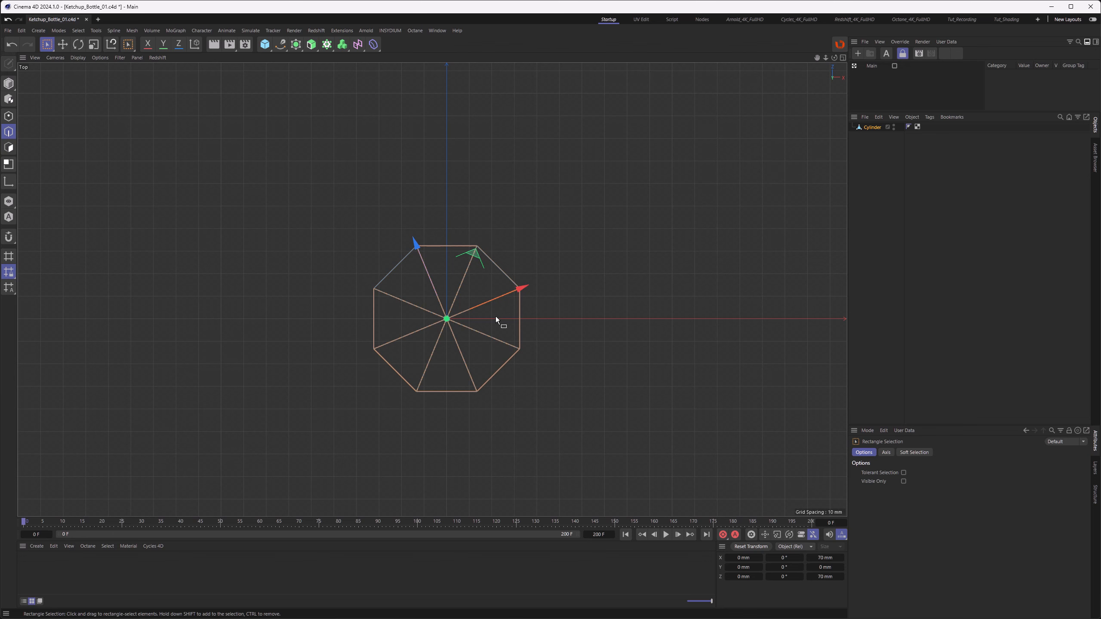
pyautogui.press('F4')
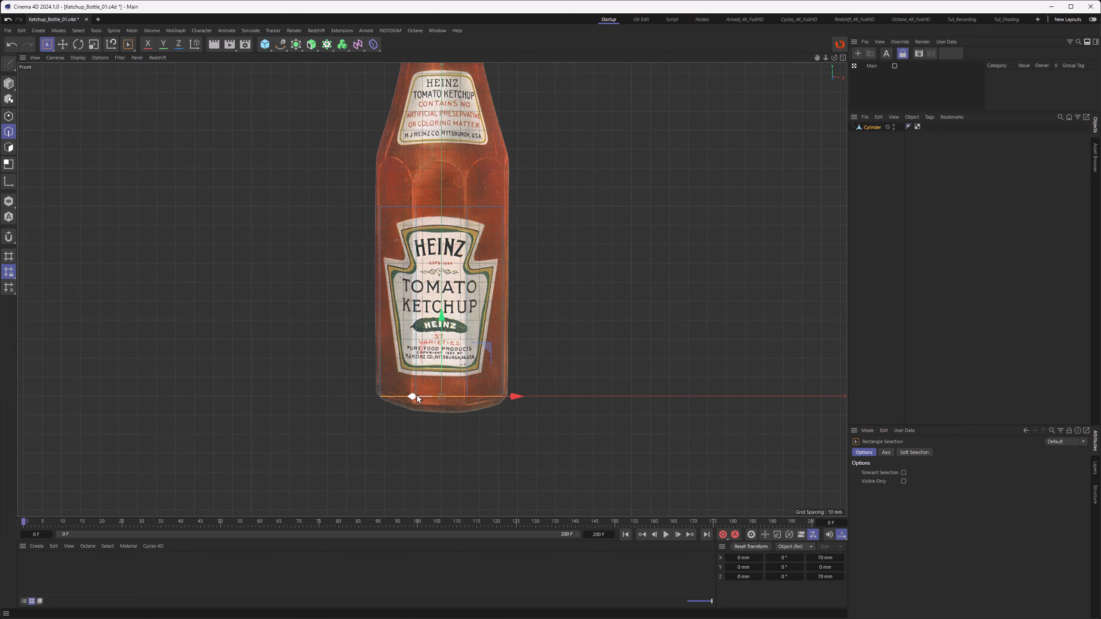
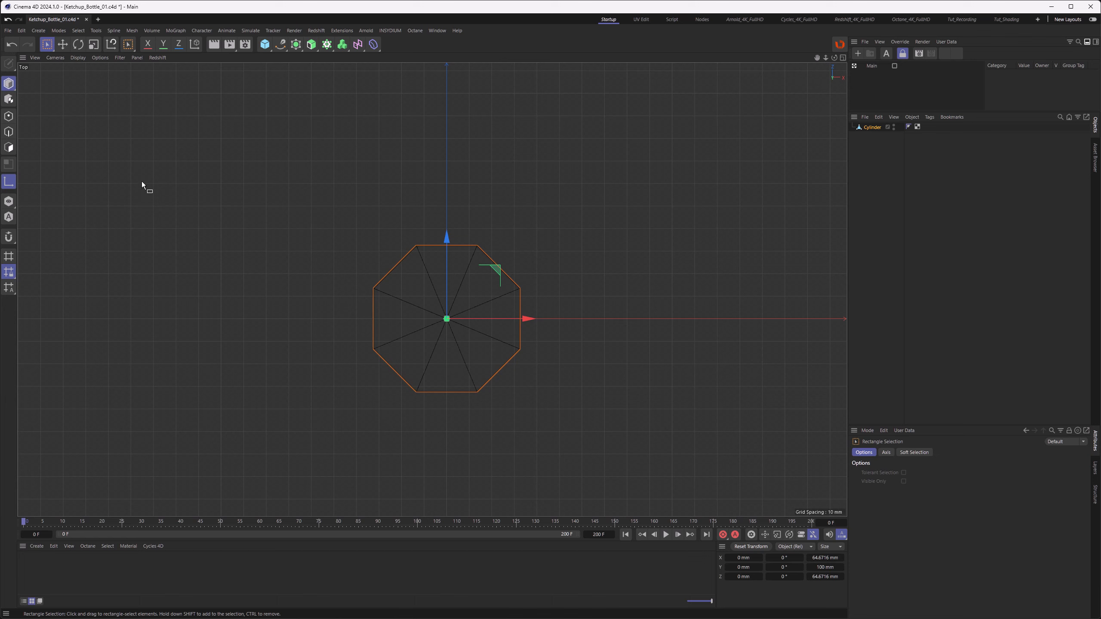
# Step: In polygon mode, select all of the cylinder's polygons and set their X and Z size to 70 mm
pyautogui.click(9, 148)
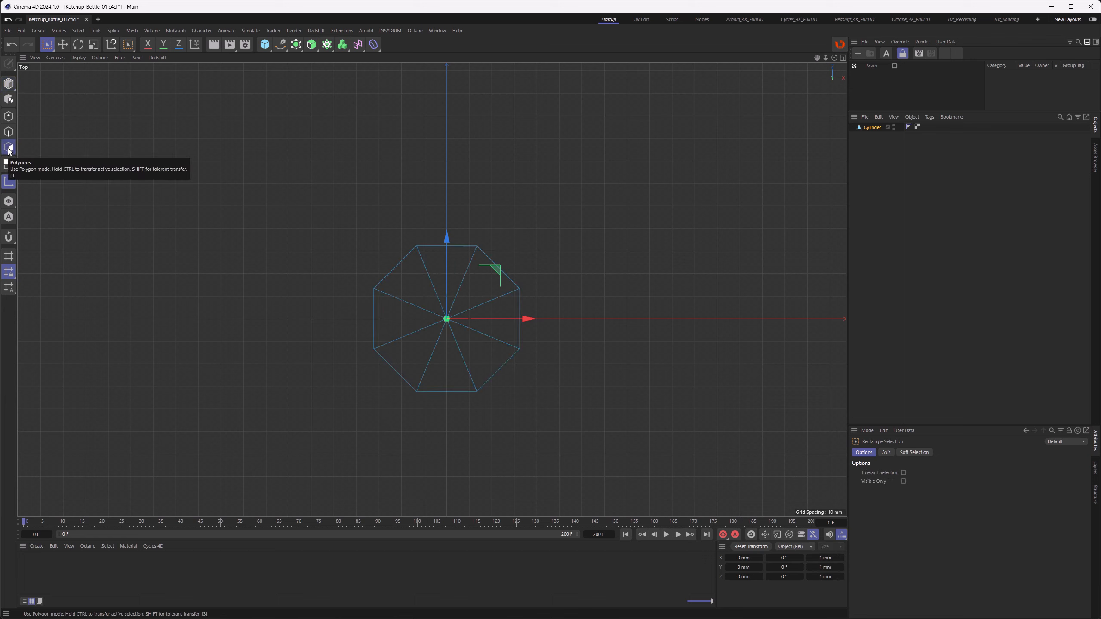
pyautogui.click(8, 183)
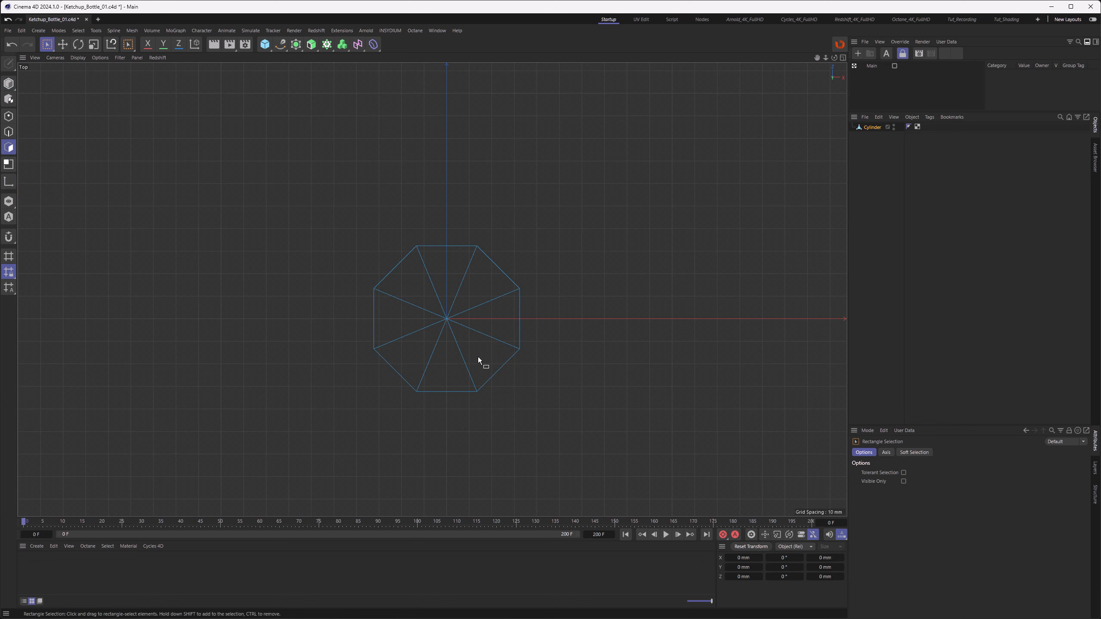
pyautogui.hotkey('ctrl', 'a')
pyautogui.click(824, 558)
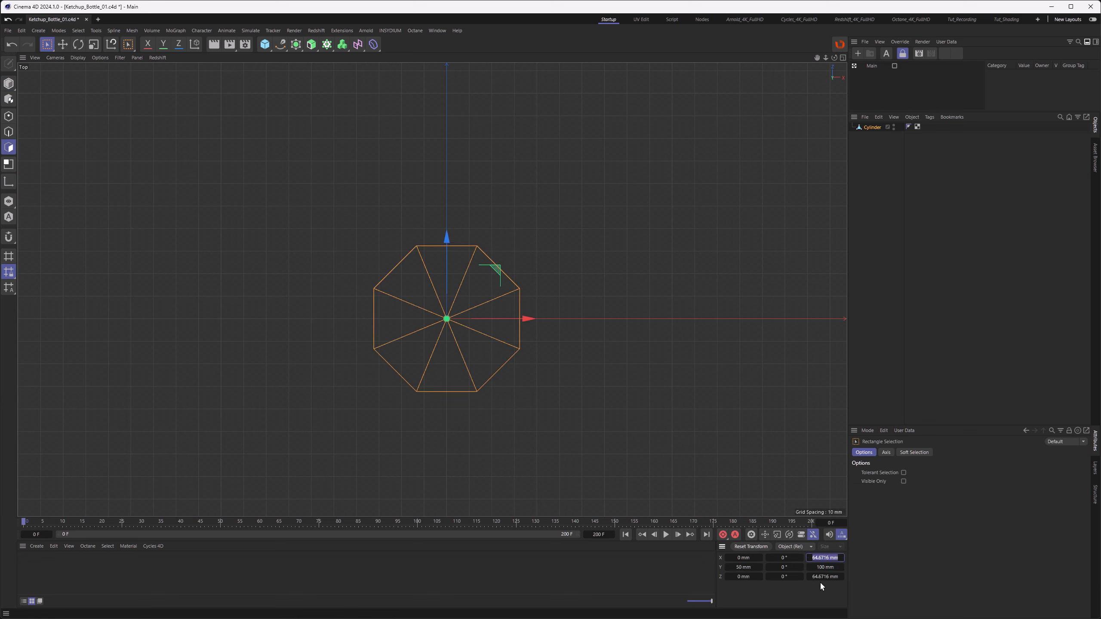
pyautogui.click(820, 580)
pyautogui.write('70')
pyautogui.press('Return')
# Step: Brush-select and delete all of the cylinder's polygons except its front side face
pyautogui.press('F4')
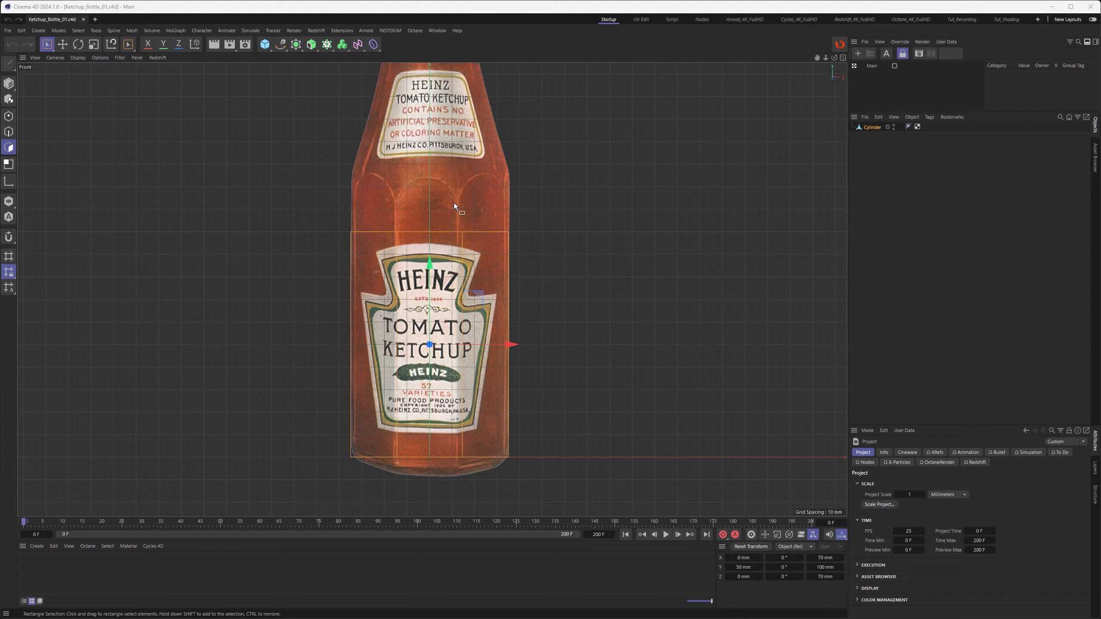
pyautogui.press('F1')
pyautogui.keyDown('alt'); pyautogui.moveTo(454, 203); pyautogui.dragTo(434, 343); pyautogui.keyUp('alt')
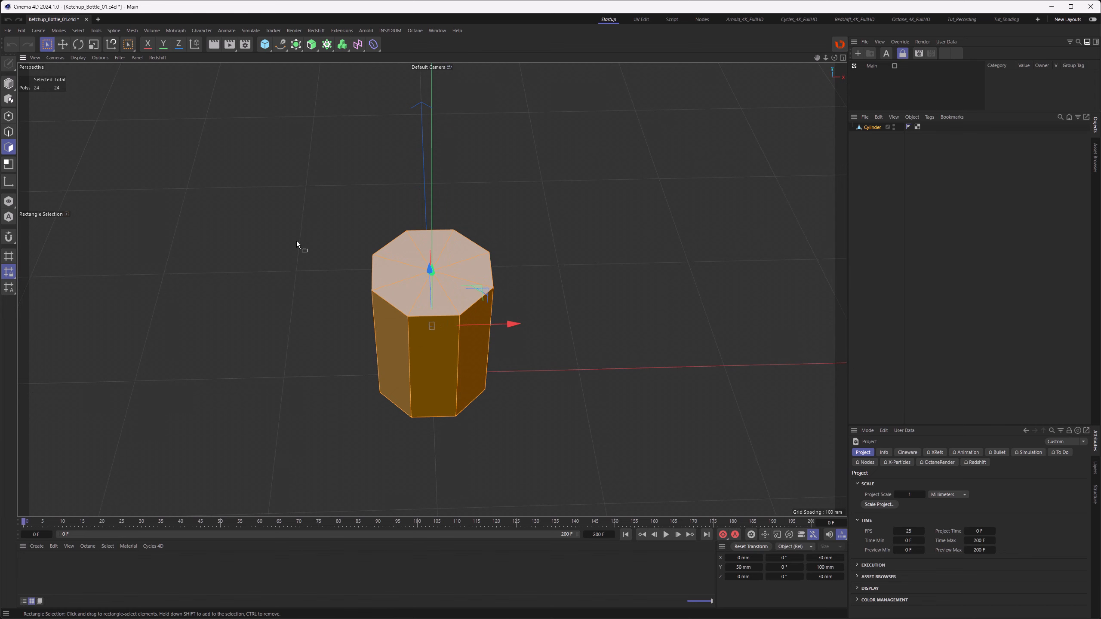
pyautogui.click(47, 44)
pyautogui.click(81, 60)
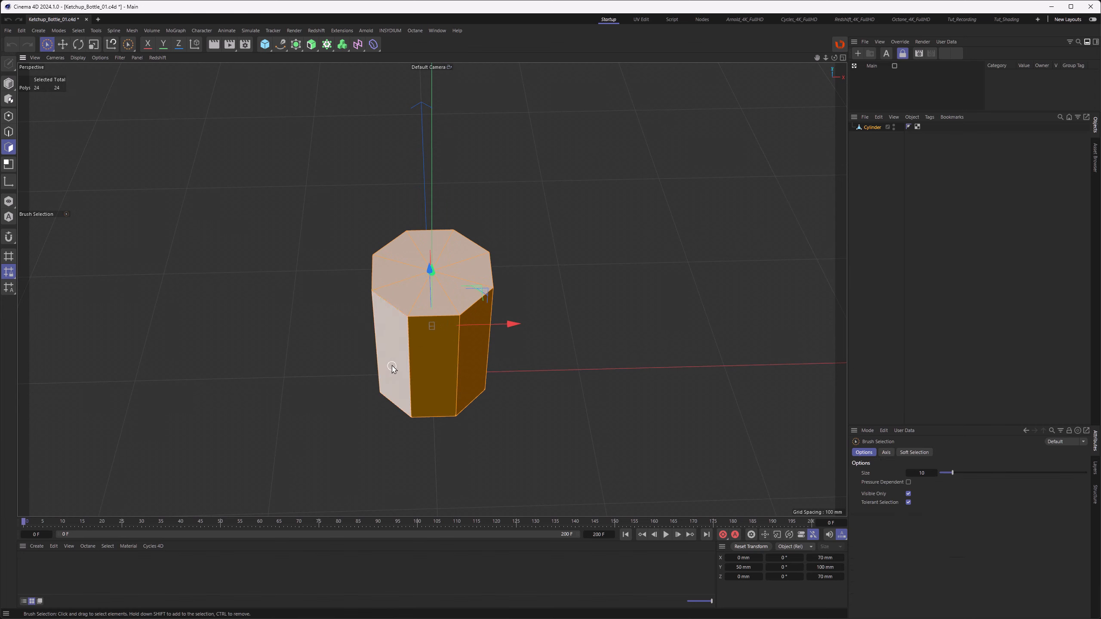
pyautogui.keyDown('ctrl'); pyautogui.click(430, 368); pyautogui.keyUp('ctrl')
pyautogui.moveTo(430, 389)
pyautogui.keyDown('alt'); pyautogui.mouseDown()
pyautogui.moveTo(439, 263)
pyautogui.moveTo(426, 422)
pyautogui.mouseUp(); pyautogui.keyUp('alt')
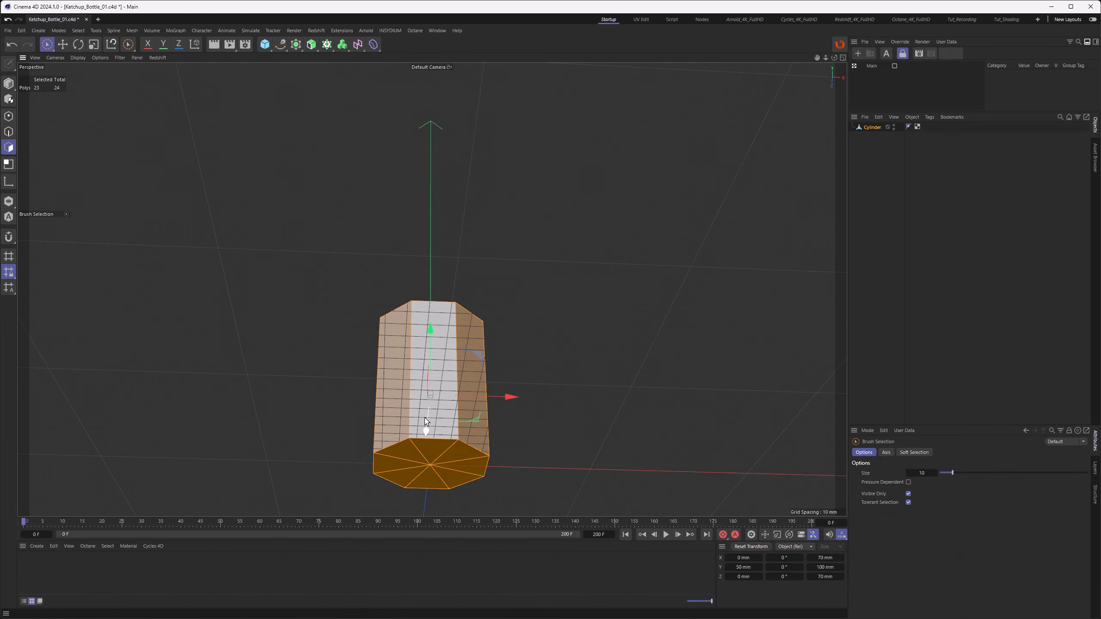
pyautogui.keyDown('ctrl'); pyautogui.click(436, 441); pyautogui.keyUp('ctrl')
pyautogui.keyDown('alt'); pyautogui.moveTo(436, 345); pyautogui.dragTo(443, 418); pyautogui.keyUp('alt')
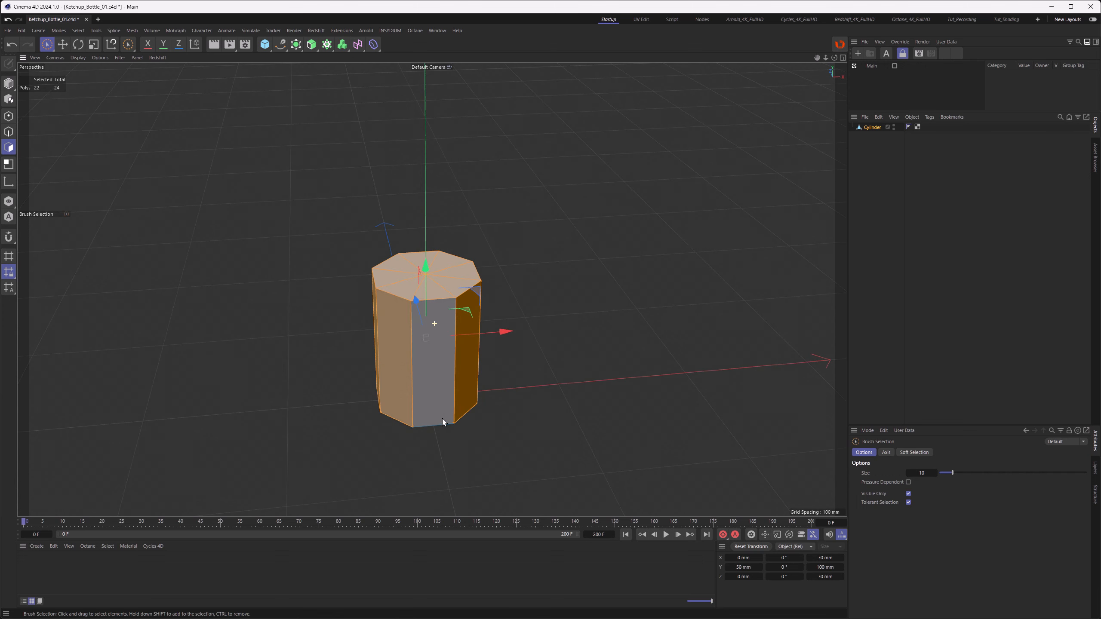
pyautogui.press('Delete')
# Step: Add two vertical loop cuts across the remaining front face with the Loop Cut tool
pyautogui.keyDown('alt'); pyautogui.moveTo(428, 341); pyautogui.dragTo(417, 338); pyautogui.keyUp('alt')
pyautogui.keyDown('alt'); pyautogui.moveTo(446, 290); pyautogui.dragTo(432, 290, button='middle'); pyautogui.keyUp('alt')
pyautogui.keyDown('alt'); pyautogui.moveTo(418, 264); pyautogui.dragTo(460, 256, button='right'); pyautogui.keyUp('alt')
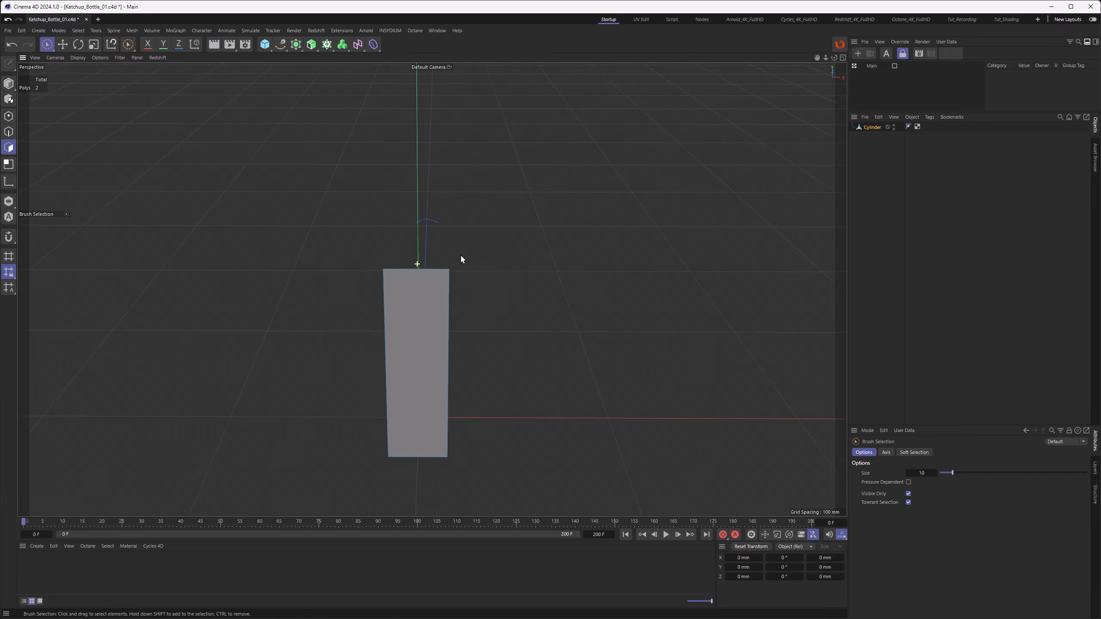
pyautogui.keyDown('alt'); pyautogui.moveTo(461, 258); pyautogui.dragTo(435, 291); pyautogui.keyUp('alt')
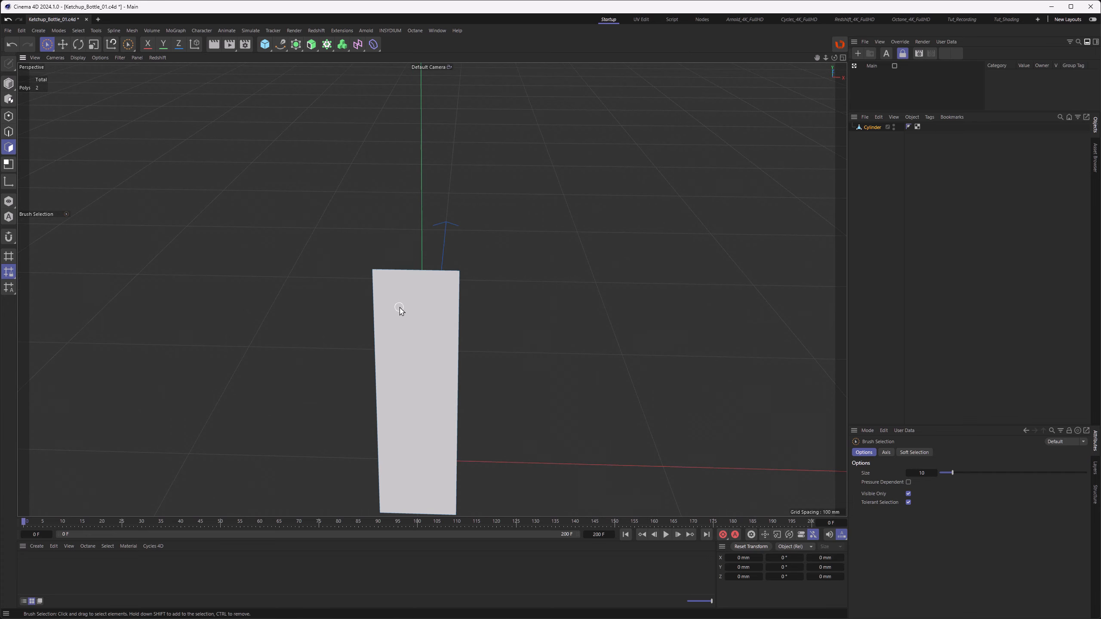
pyautogui.keyDown('alt'); pyautogui.moveTo(399, 313); pyautogui.dragTo(417, 298); pyautogui.keyUp('alt')
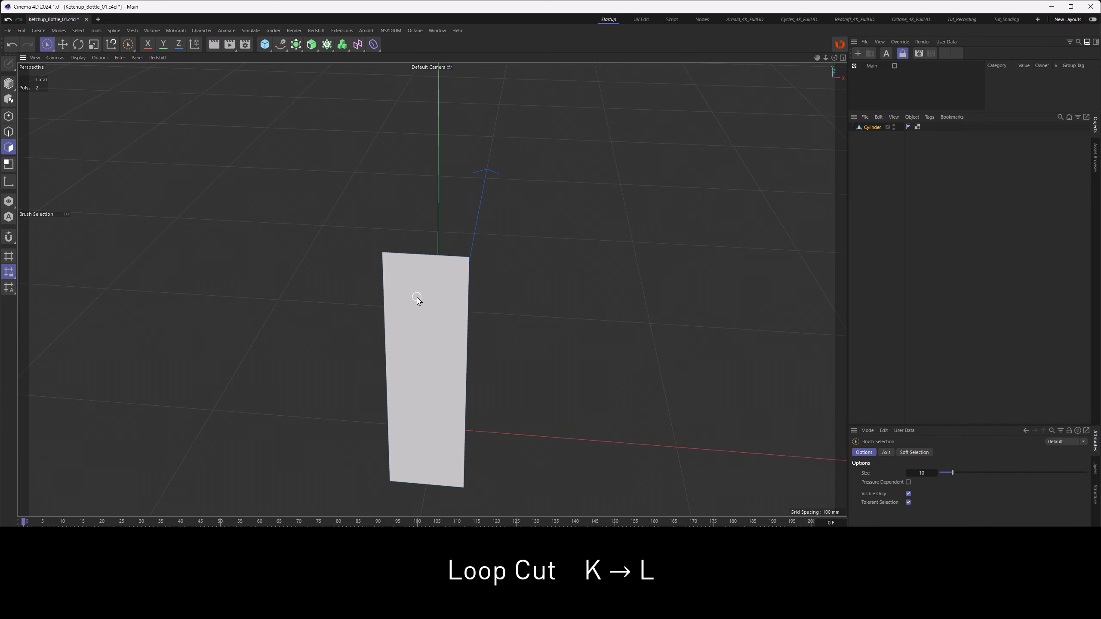
pyautogui.press('k')
pyautogui.press('l')
pyautogui.click(426, 255)
pyautogui.click(595, 85)
pyautogui.click(594, 84)
pyautogui.keyDown('alt'); pyautogui.moveTo(421, 296); pyautogui.dragTo(439, 297); pyautogui.keyUp('alt')
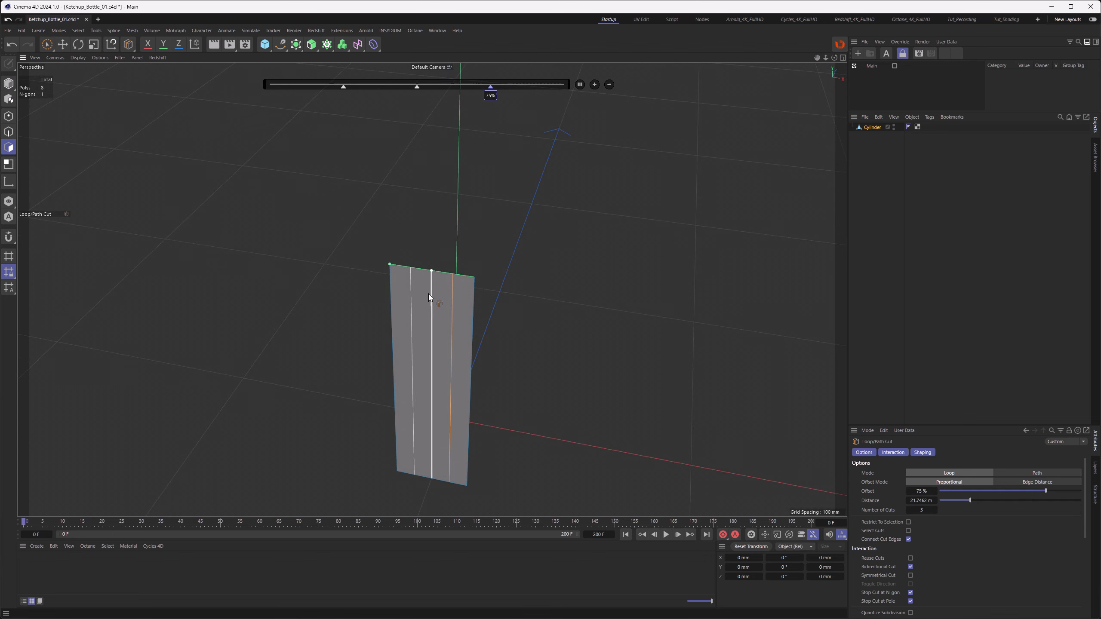
pyautogui.click(608, 85)
pyautogui.click(609, 85)
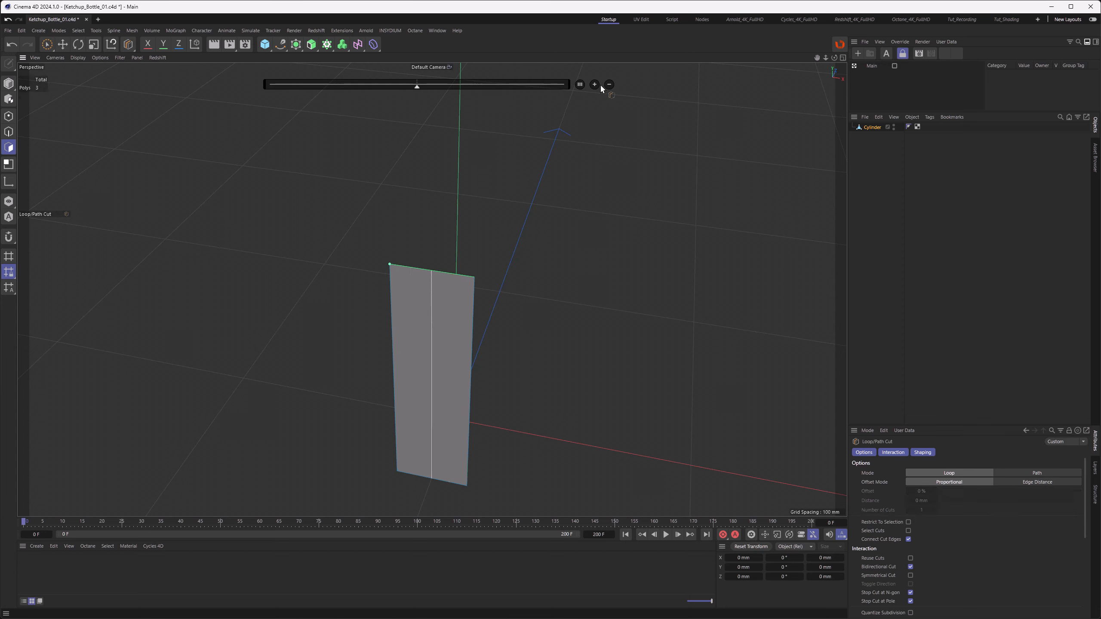
pyautogui.click(595, 86)
pyautogui.keyDown('alt'); pyautogui.moveTo(441, 279); pyautogui.dragTo(423, 304); pyautogui.keyUp('alt')
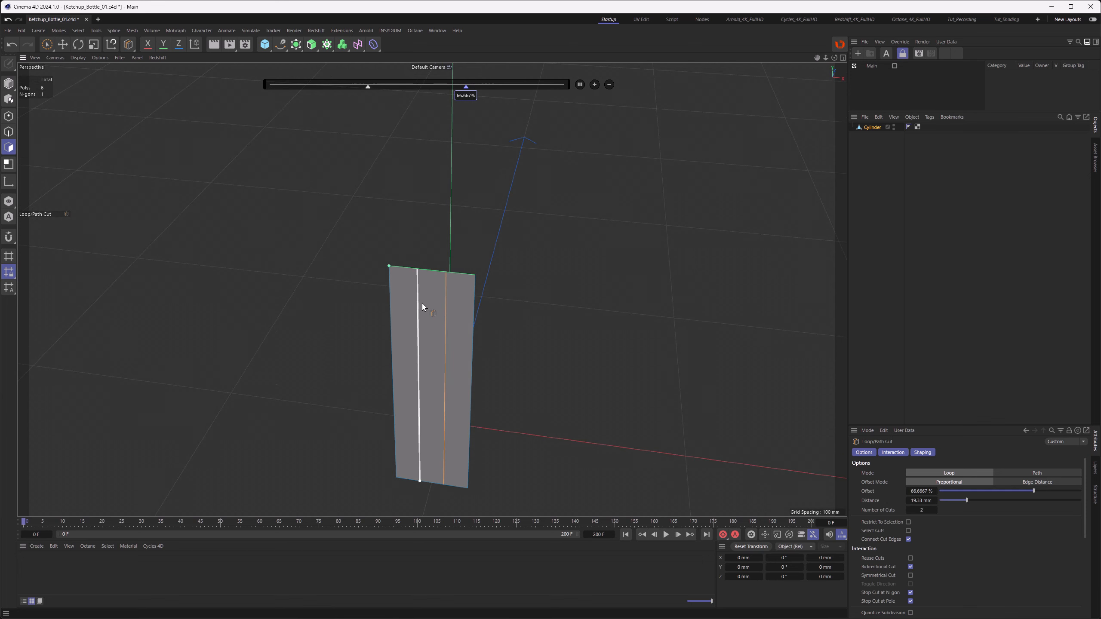
pyautogui.press('F4')
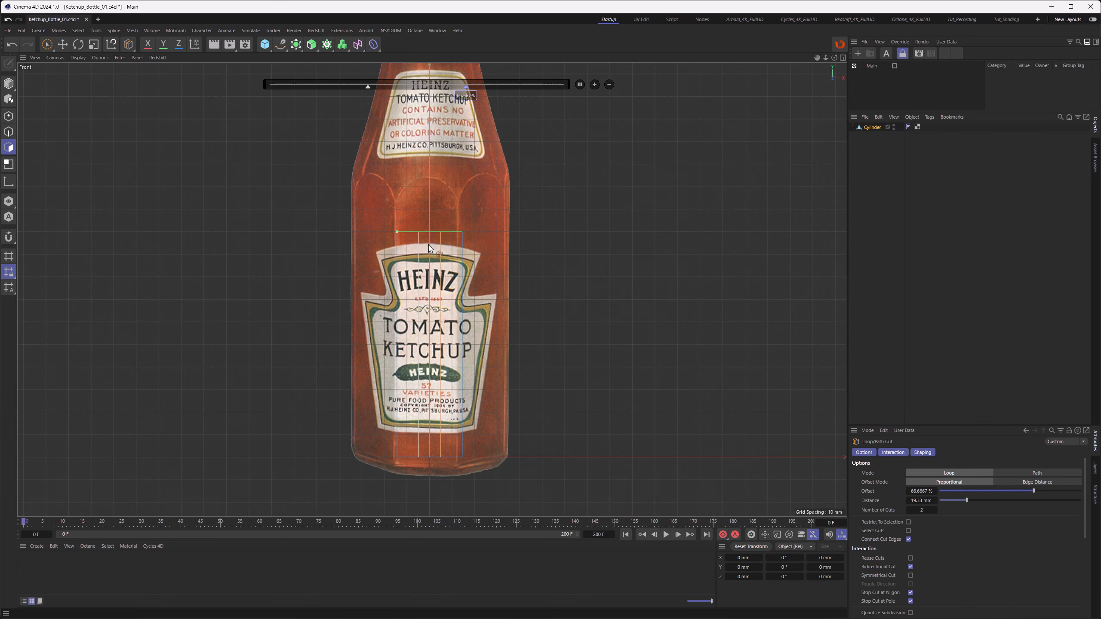
pyautogui.keyDown('alt'); pyautogui.moveTo(441, 262); pyautogui.dragTo(432, 259, button='middle'); pyautogui.keyUp('alt')
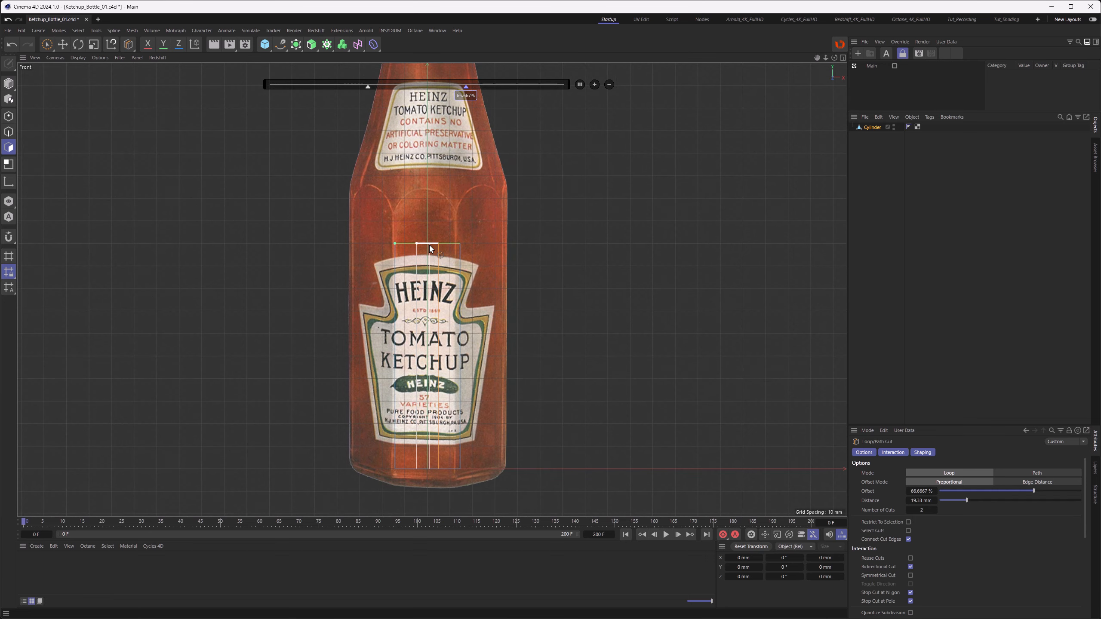
# Step: In point mode, rectangle-select the face's top points and move them to form the arched panel top from the reference
pyautogui.click(12, 115)
pyautogui.moveTo(47, 44); pyautogui.dragTo(63, 72)
pyautogui.moveTo(373, 223); pyautogui.dragTo(483, 263)
pyautogui.scroll(5, 425, 166)
pyautogui.moveTo(433, 266); pyautogui.dragTo(436, 194)
pyautogui.keyDown('alt'); pyautogui.moveTo(438, 225); pyautogui.dragTo(438, 272, button='middle'); pyautogui.keyUp('alt')
pyautogui.moveTo(387, 299); pyautogui.dragTo(474, 336)
pyautogui.moveTo(432, 275); pyautogui.dragTo(430, 227)
pyautogui.scroll(-4, 438, 336)
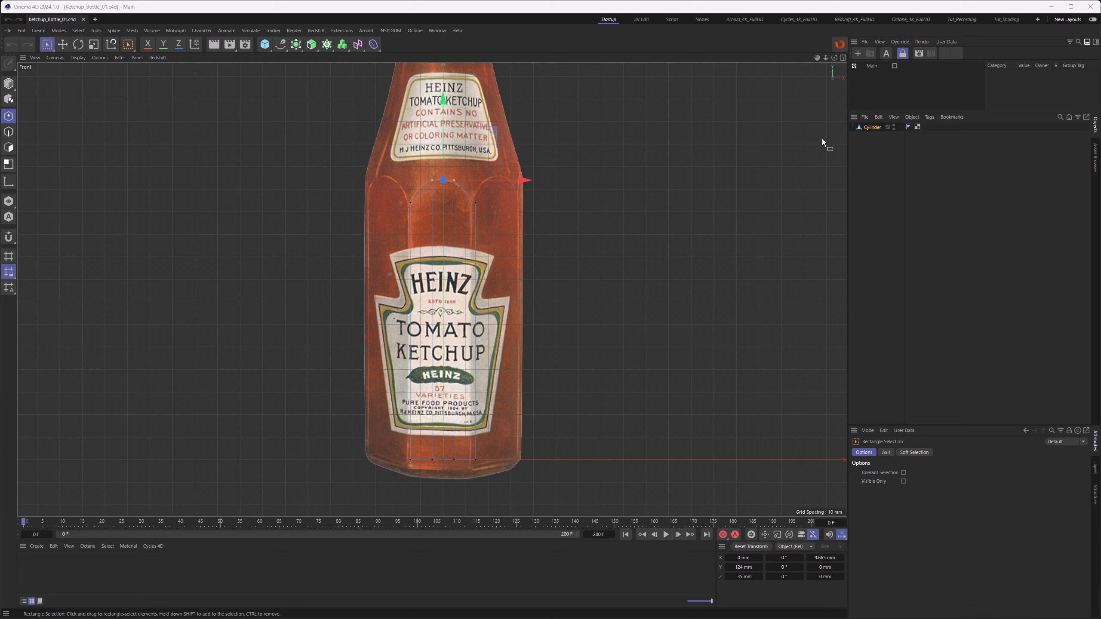
# Step: Add a Subdivision Surface over the cylinder and switch modifier display off
pyautogui.click(868, 127)
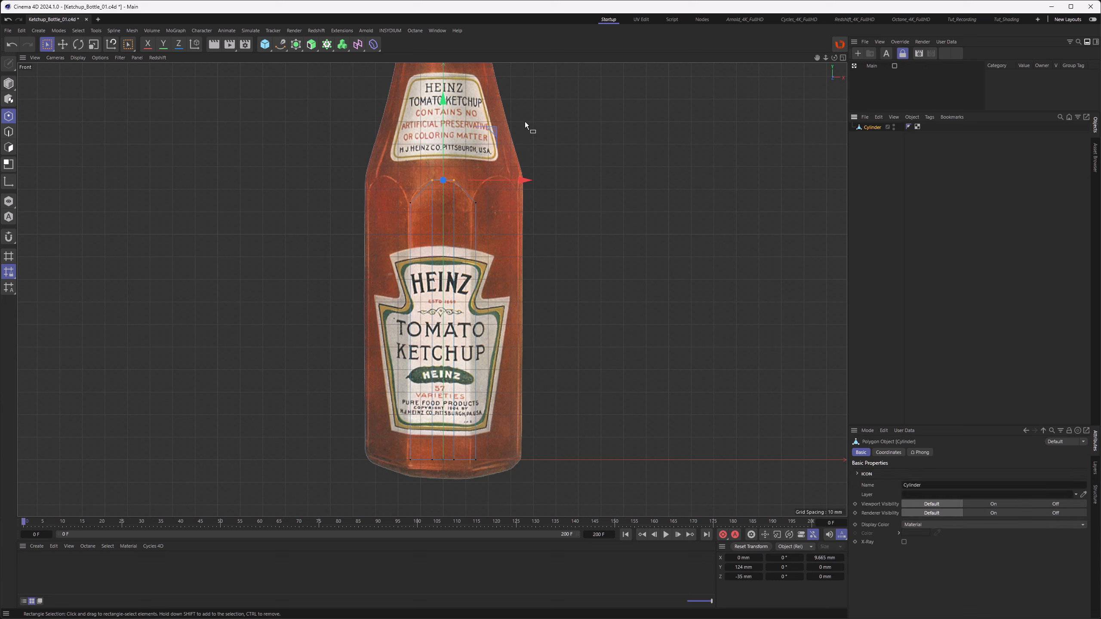
pyautogui.keyDown('alt'); pyautogui.click(296, 46); pyautogui.keyUp('alt')
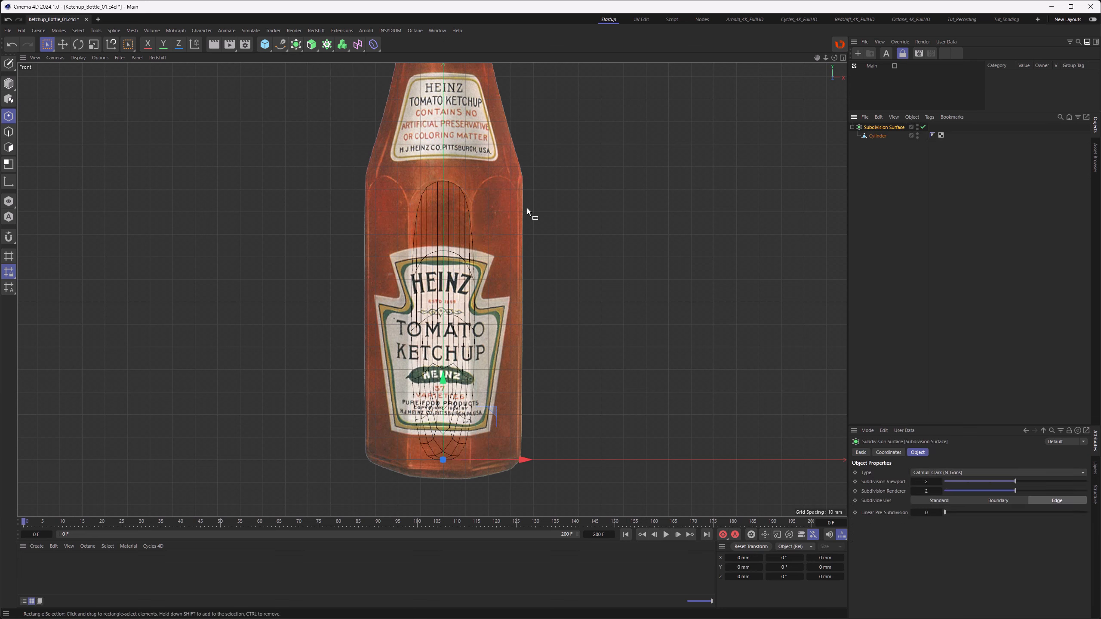
pyautogui.press('F1')
pyautogui.keyDown('alt'); pyautogui.moveTo(438, 282); pyautogui.dragTo(387, 197); pyautogui.keyUp('alt')
pyautogui.scroll(5, 430, 279)
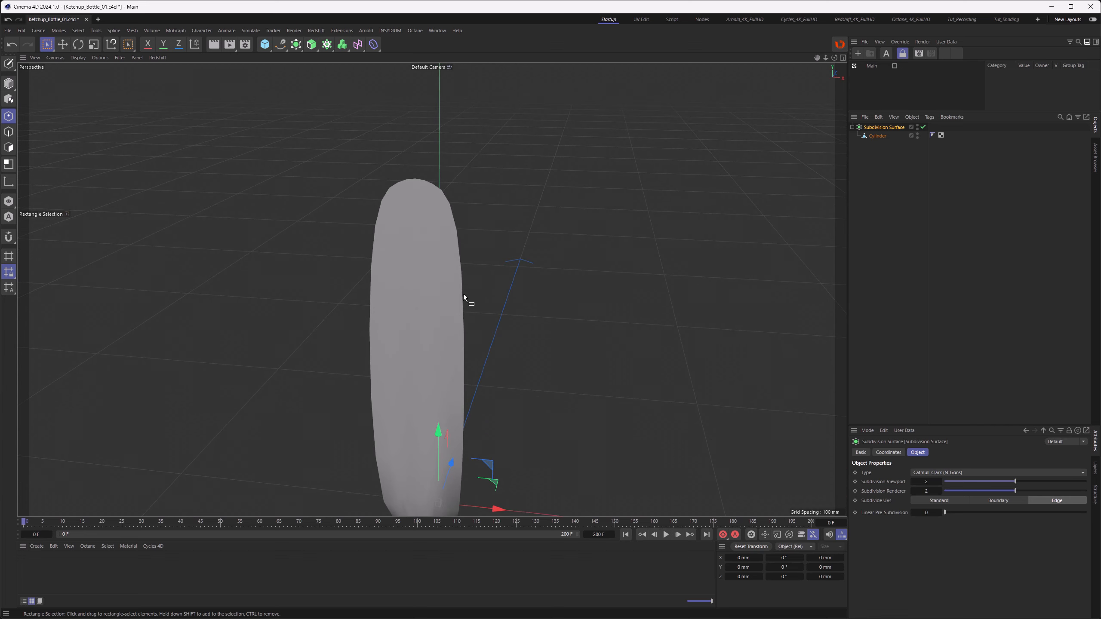
pyautogui.middleClick(456, 345)
pyautogui.middleClick(456, 345)
pyautogui.press('q')
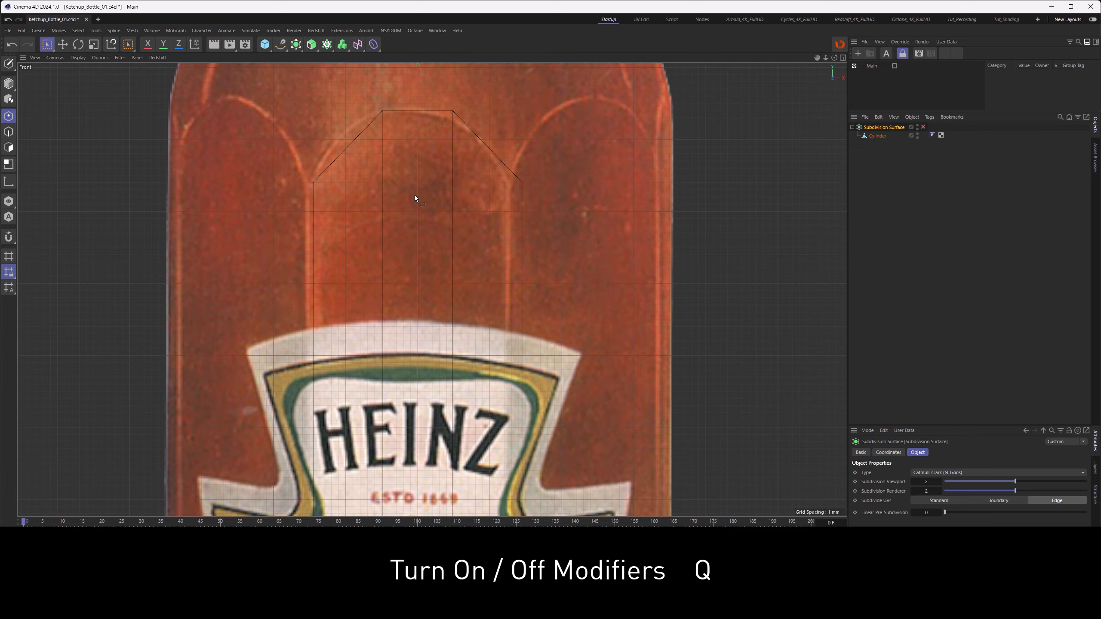
# Step: Select the Bottle object and cut a horizontal edge across the arch panel with the Knife tool
pyautogui.keyDown('alt'); pyautogui.moveTo(414, 199); pyautogui.dragTo(417, 241, button='middle'); pyautogui.keyUp('alt')
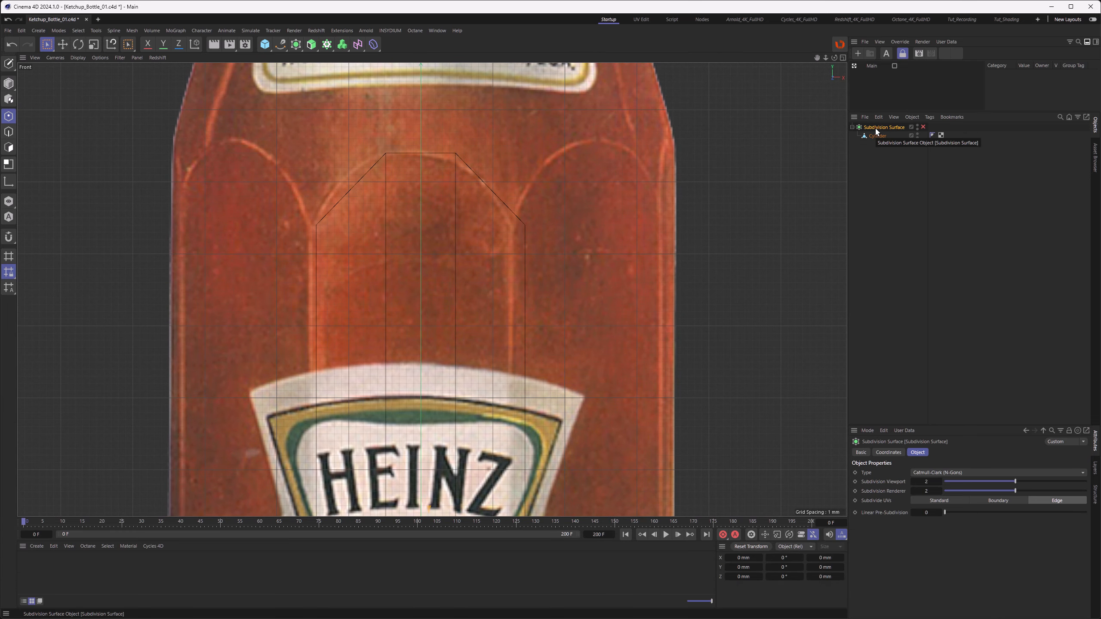
pyautogui.click(877, 136)
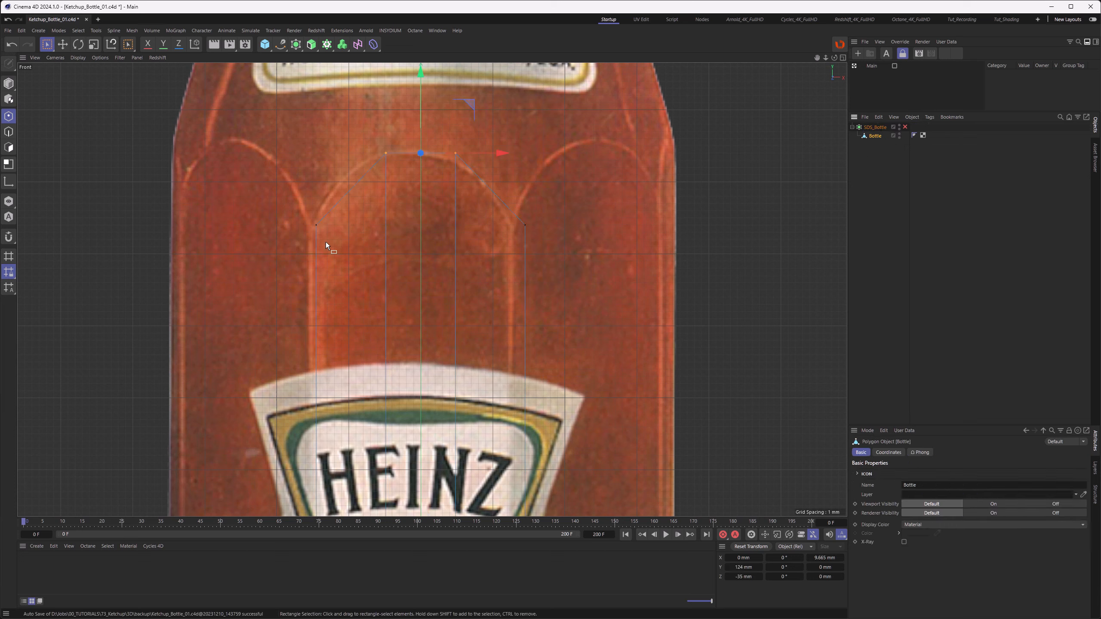
pyautogui.press('k')
pyautogui.press('k')
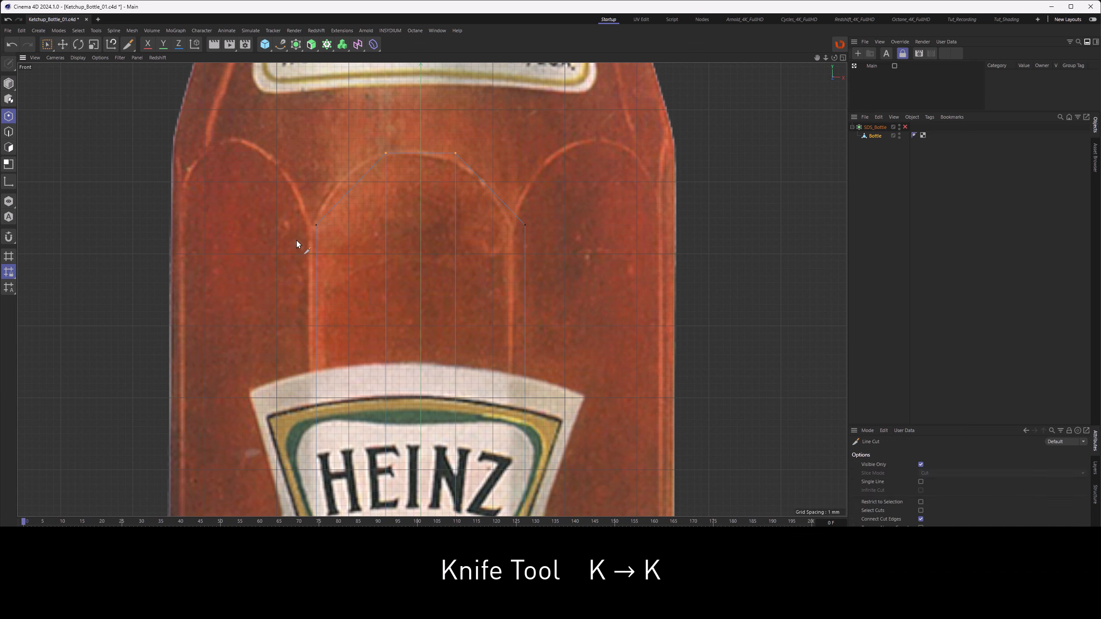
pyautogui.keyDown('shift'); pyautogui.moveTo(297, 239); pyautogui.dragTo(588, 257); pyautogui.keyUp('shift')
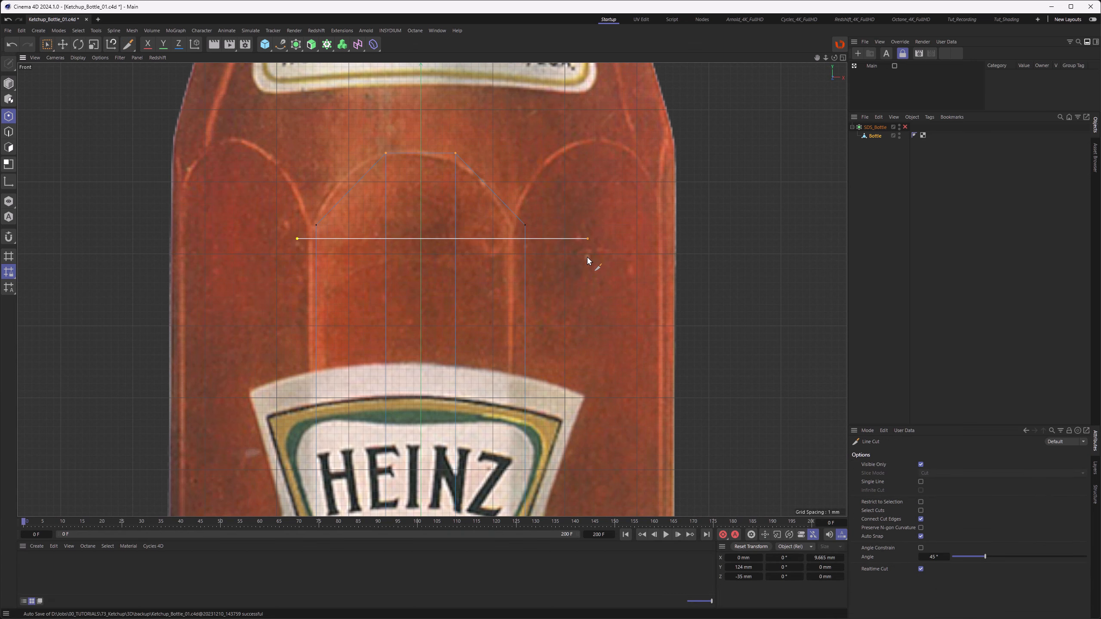
pyautogui.moveTo(587, 257)
pyautogui.mouseDown()
pyautogui.moveTo(596, 274)
pyautogui.moveTo(591, 254)
pyautogui.mouseUp()
pyautogui.press('Escape')
# Step: Switch modifier display back on and save the file
pyautogui.press('q')
pyautogui.hotkey('ctrl', 's')
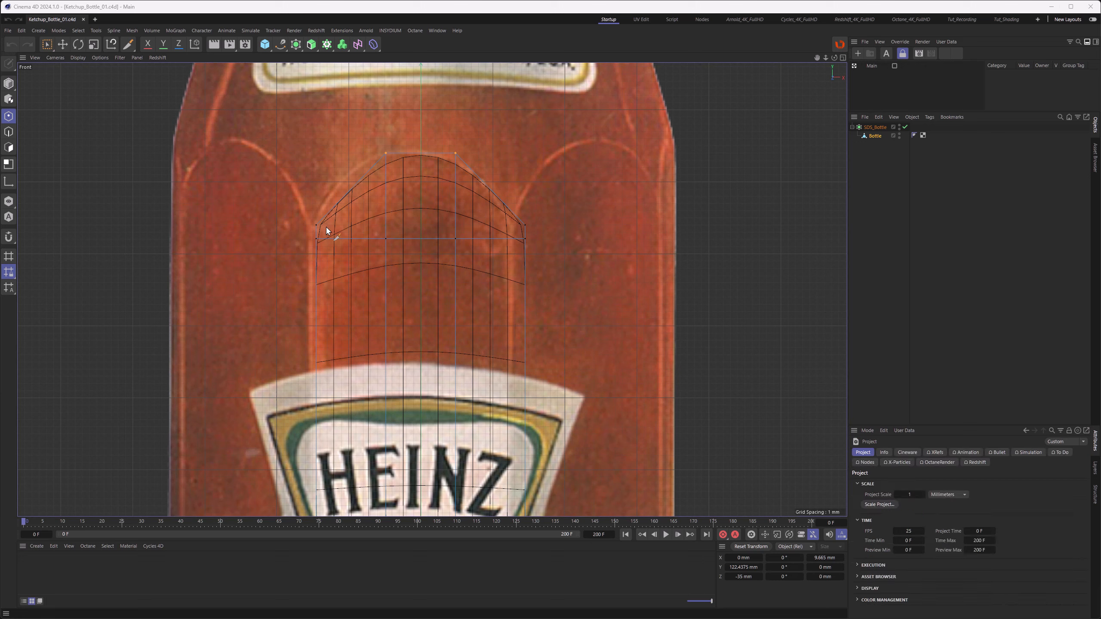
# Step: Rectangle-select points in the arch's centre column and drag them to follow the reference outline
pyautogui.click(47, 44)
pyautogui.click(77, 83)
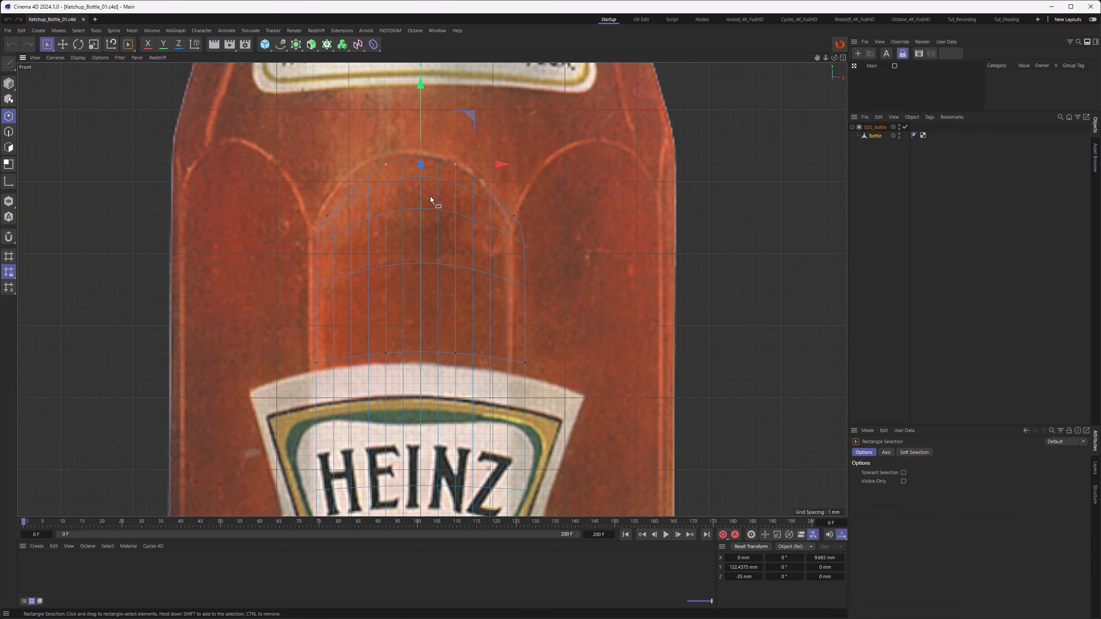
pyautogui.scroll(-5, 423, 178)
pyautogui.moveTo(380, 89); pyautogui.dragTo(432, 504)
pyautogui.keyDown('alt'); pyautogui.moveTo(397, 129); pyautogui.dragTo(390, 229, button='middle'); pyautogui.keyUp('alt')
pyautogui.scroll(5, 391, 229)
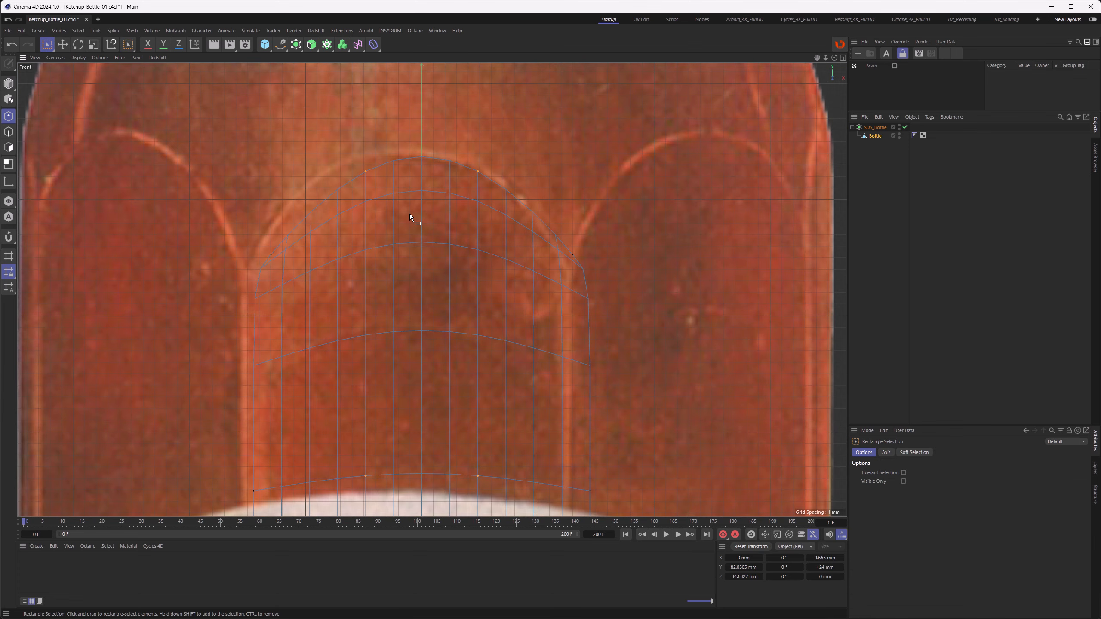
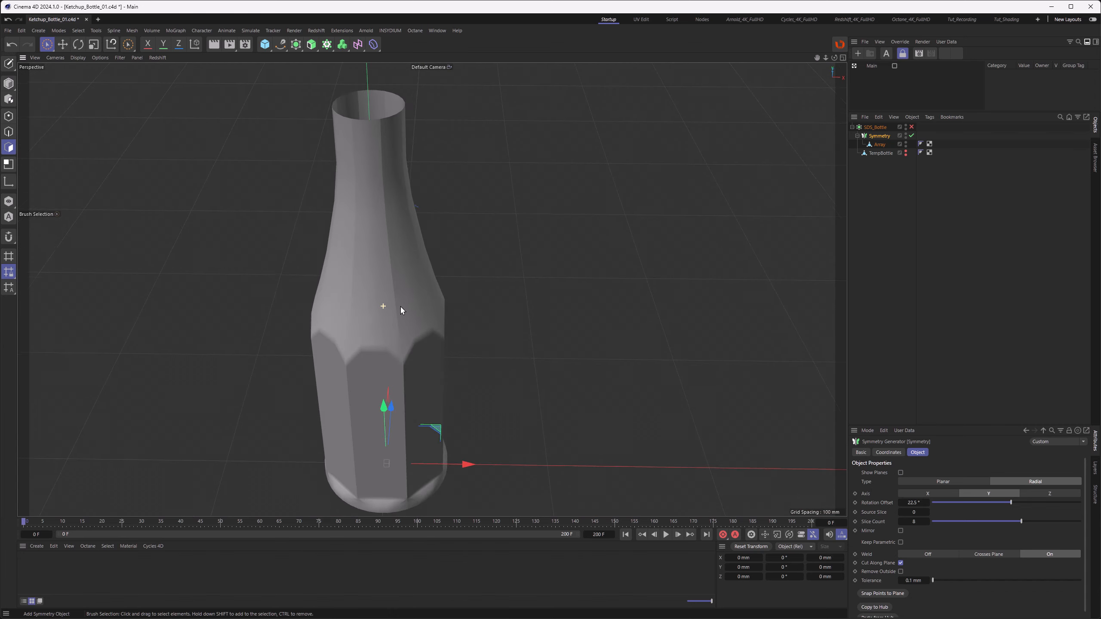
# Step: Enable the Subdivision Surface on SDS_Bottle
pyautogui.click(912, 127)
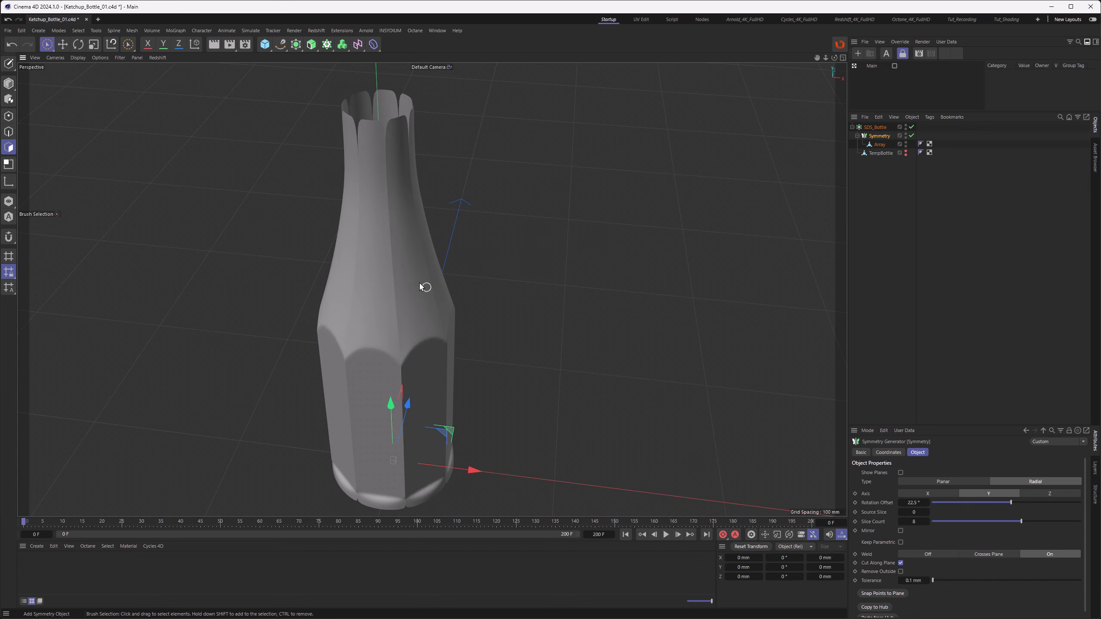
pyautogui.moveTo(375, 167)
pyautogui.keyDown('alt'); pyautogui.mouseDown()
pyautogui.moveTo(337, 172)
pyautogui.moveTo(387, 175)
pyautogui.moveTo(366, 176)
pyautogui.mouseUp(); pyautogui.keyUp('alt')
# Step: Add a Connect object and place the Symmetry group inside it
pyautogui.click(296, 45)
pyautogui.keyDown('alt'); pyautogui.click(330, 107); pyautogui.keyUp('alt')
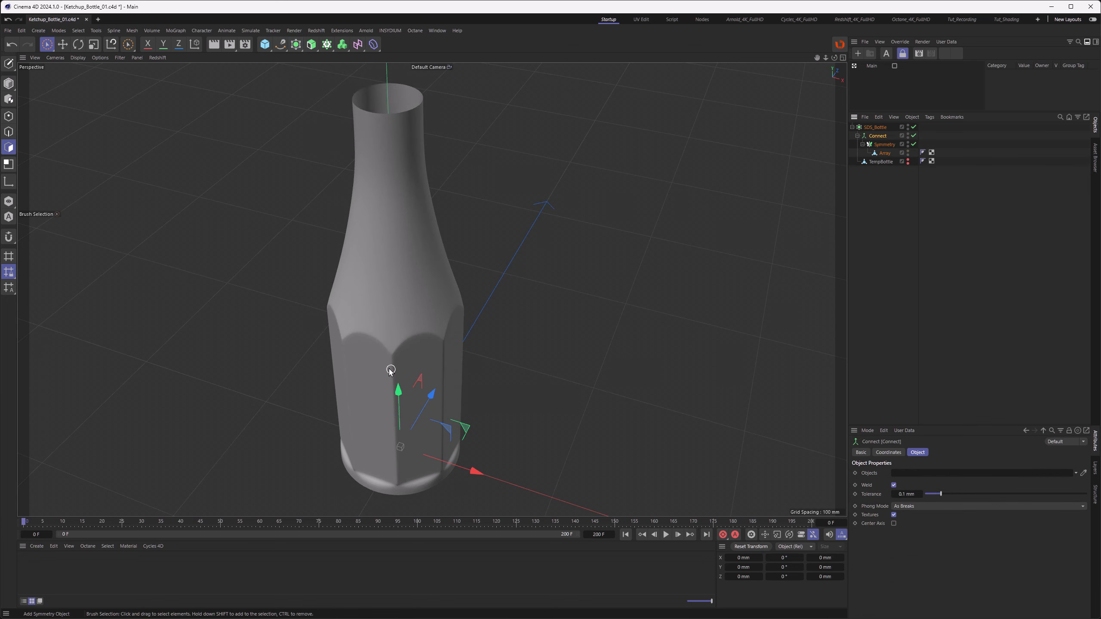
pyautogui.keyDown('alt'); pyautogui.moveTo(389, 369); pyautogui.dragTo(381, 339); pyautogui.keyUp('alt')
pyautogui.keyDown('alt'); pyautogui.moveTo(381, 339); pyautogui.dragTo(404, 314, button='middle'); pyautogui.keyUp('alt')
pyautogui.keyDown('alt'); pyautogui.moveTo(404, 314); pyautogui.dragTo(508, 278); pyautogui.keyUp('alt')
# Step: Select the Array and brush-select points on the arch panel in point mode
pyautogui.click(881, 154)
pyautogui.keyDown('alt'); pyautogui.moveTo(406, 364); pyautogui.dragTo(403, 304); pyautogui.keyUp('alt')
pyautogui.scroll(5, 403, 295)
pyautogui.click(8, 116)
pyautogui.moveTo(49, 44); pyautogui.dragTo(67, 60)
pyautogui.moveTo(363, 261)
pyautogui.mouseDown()
pyautogui.moveTo(377, 300)
pyautogui.moveTo(423, 285)
pyautogui.moveTo(421, 303)
pyautogui.mouseUp()
pyautogui.scroll(-5, 403, 304)
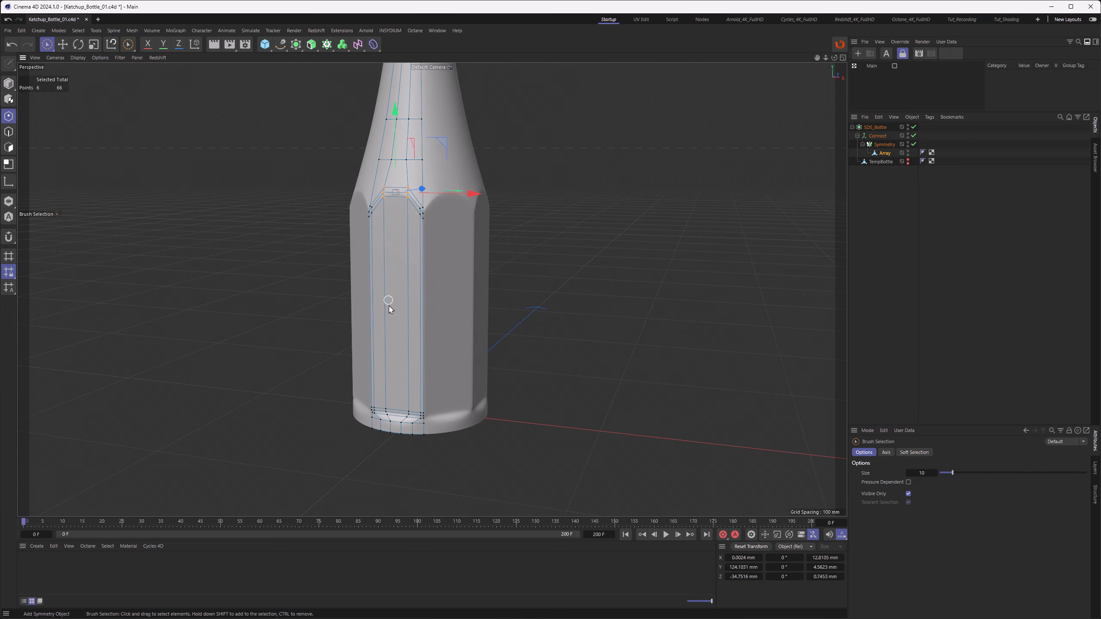
pyautogui.moveTo(389, 411)
pyautogui.keyDown('shift'); pyautogui.mouseDown()
pyautogui.moveTo(392, 424)
pyautogui.moveTo(411, 413)
pyautogui.mouseUp(); pyautogui.keyUp('shift')
pyautogui.scroll(4, 395, 361)
# Step: Scale the selected arch points to tighten the arch shape
pyautogui.press('t')
pyautogui.moveTo(336, 452); pyautogui.dragTo(408, 468)
pyautogui.keyDown('alt'); pyautogui.moveTo(410, 269); pyautogui.dragTo(412, 304); pyautogui.keyUp('alt')
pyautogui.keyDown('alt'); pyautogui.moveTo(417, 235); pyautogui.dragTo(418, 318, button='middle'); pyautogui.keyUp('alt')
pyautogui.keyDown('alt'); pyautogui.moveTo(391, 346); pyautogui.dragTo(372, 353); pyautogui.keyUp('alt')
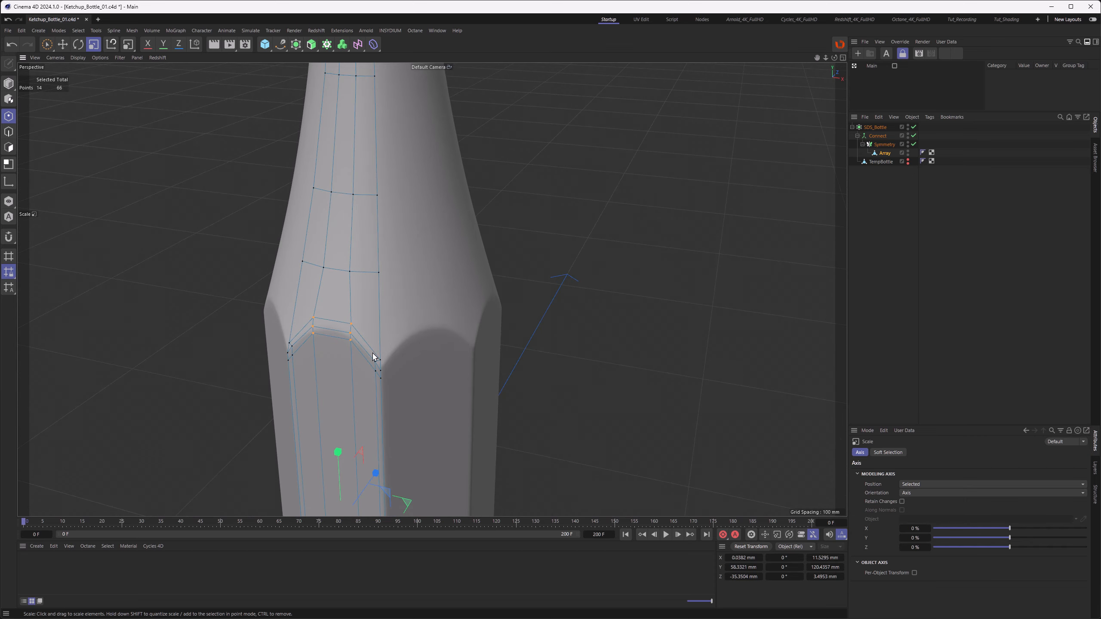
pyautogui.keyDown('alt'); pyautogui.moveTo(467, 313); pyautogui.dragTo(438, 319); pyautogui.keyUp('alt')
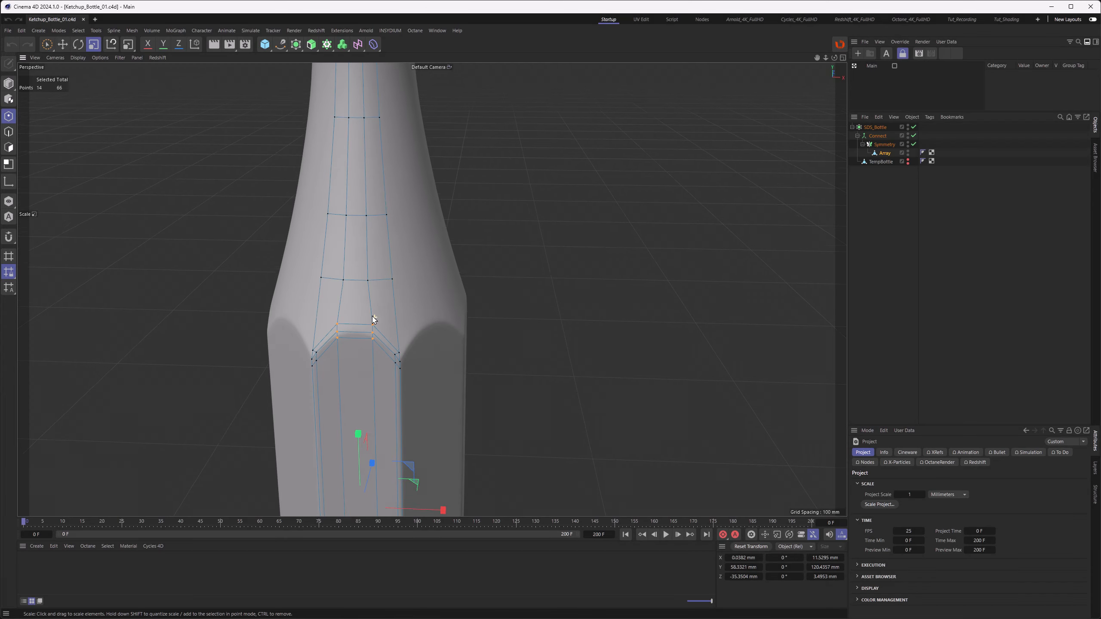
pyautogui.moveTo(374, 315)
pyautogui.keyDown('alt'); pyautogui.mouseDown()
pyautogui.moveTo(364, 322)
pyautogui.moveTo(359, 313)
pyautogui.moveTo(371, 321)
pyautogui.mouseUp(); pyautogui.keyUp('alt')
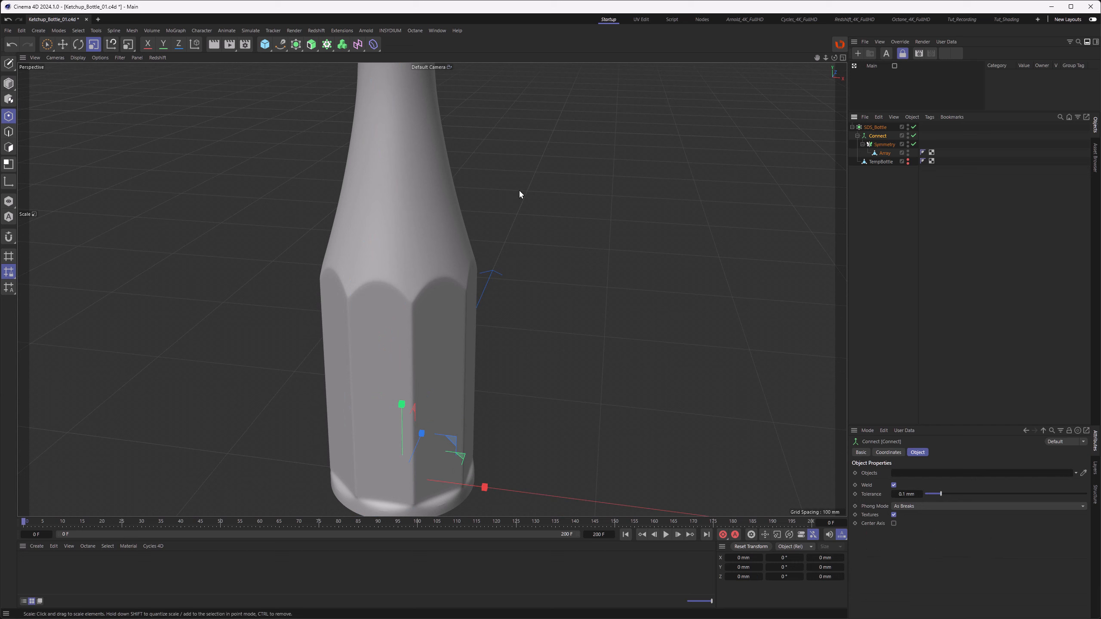
# Step: Rename the editable Connect object to Bottle
pyautogui.doubleClick(877, 136)
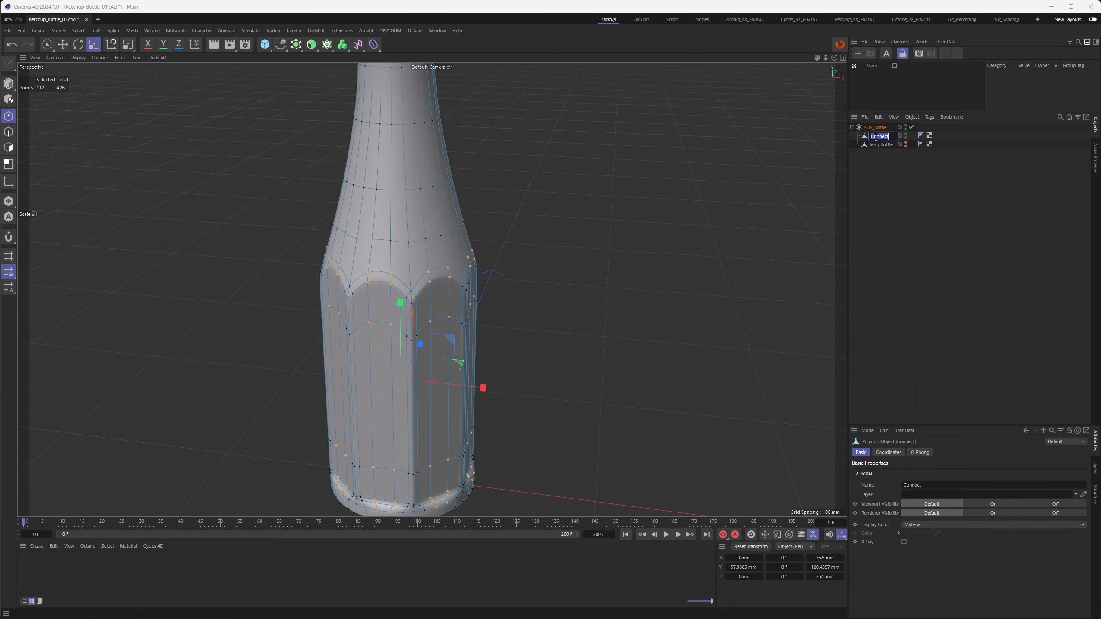
pyautogui.write('Bottle')
pyautogui.press('Return')
# Step: Inspect the Bottle mesh's arches and base from several angles
pyautogui.keyDown('alt'); pyautogui.moveTo(396, 298); pyautogui.dragTo(394, 259, button='middle'); pyautogui.keyUp('alt')
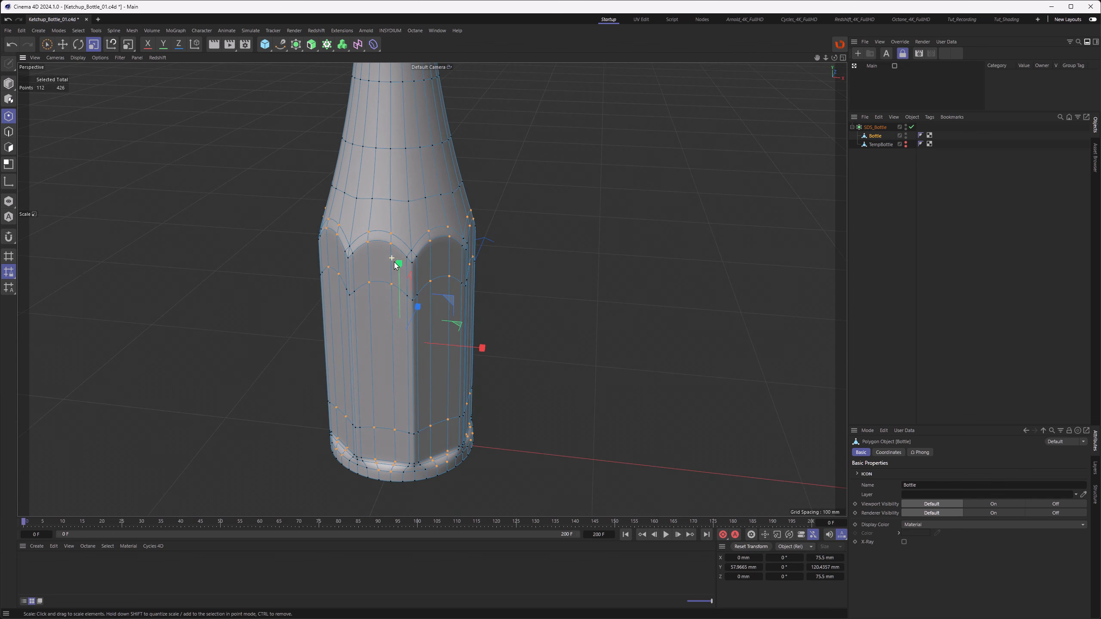
pyautogui.moveTo(388, 302)
pyautogui.keyDown('alt'); pyautogui.mouseDown(button='middle')
pyautogui.moveTo(391, 291)
pyautogui.moveTo(387, 305)
pyautogui.mouseUp(button='middle'); pyautogui.keyUp('alt')
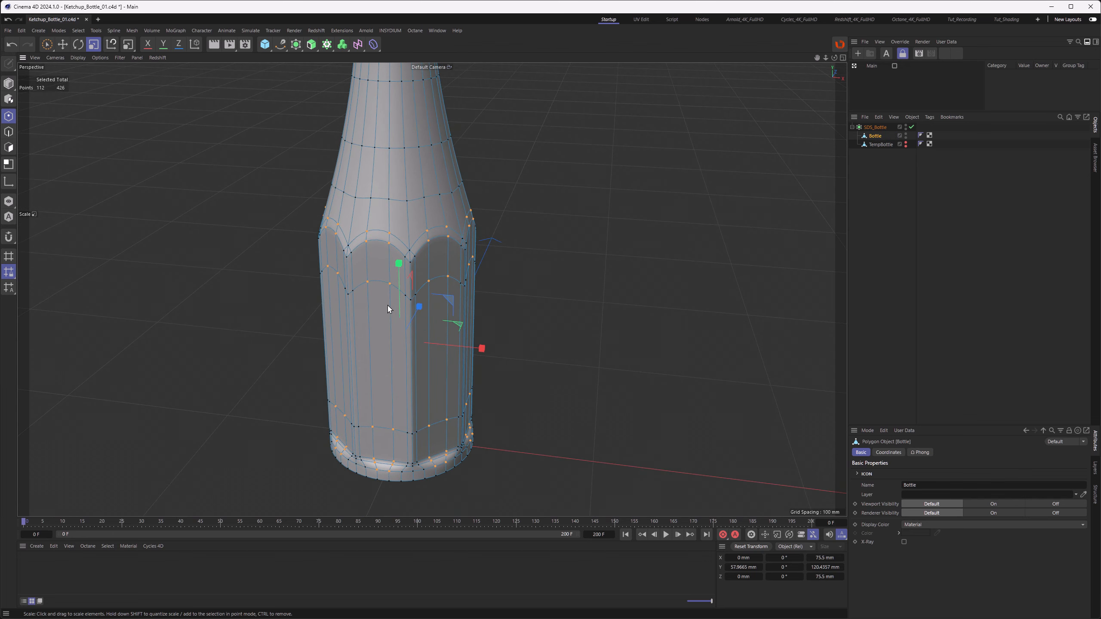
pyautogui.moveTo(48, 45); pyautogui.dragTo(62, 57)
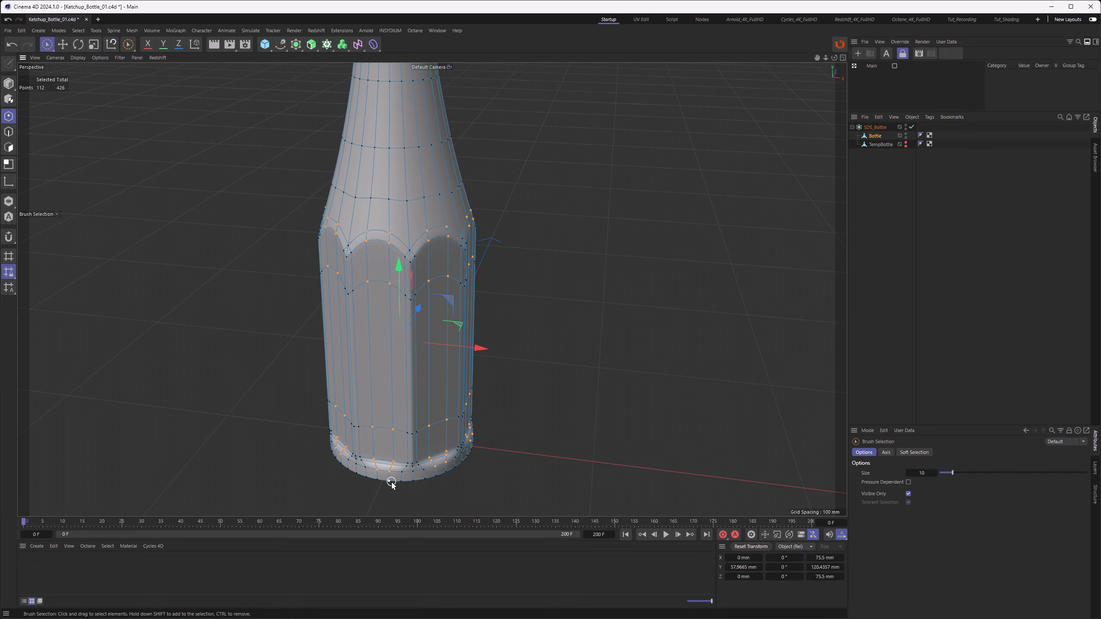
pyautogui.keyDown('alt'); pyautogui.moveTo(393, 394); pyautogui.dragTo(390, 442, button='middle'); pyautogui.keyUp('alt')
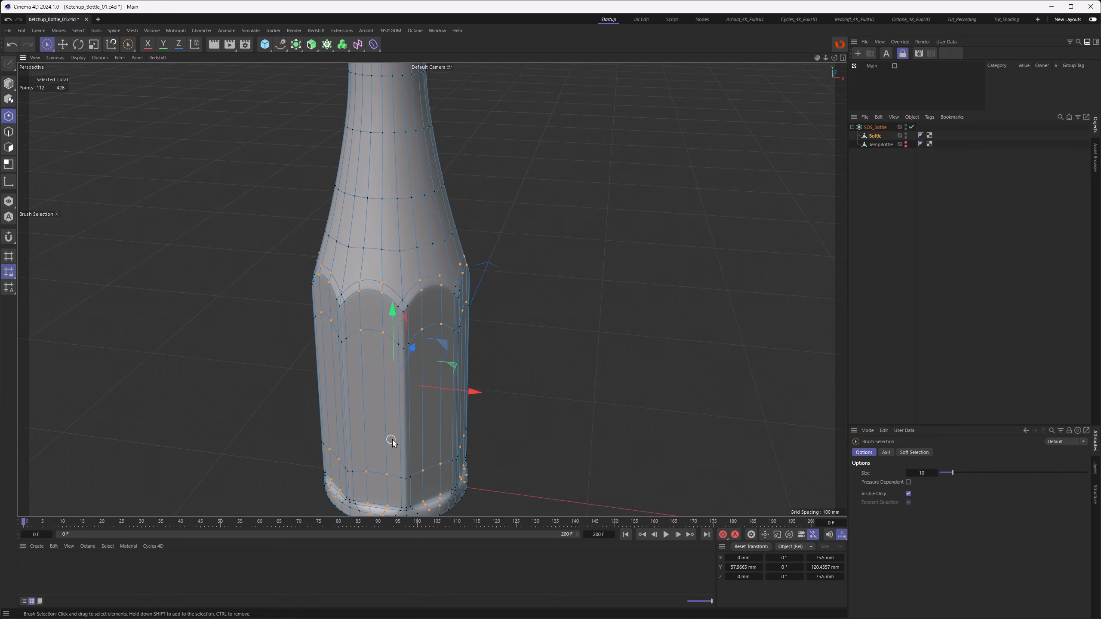
pyautogui.scroll(-3, 390, 442)
pyautogui.keyDown('alt'); pyautogui.moveTo(381, 363); pyautogui.dragTo(381, 418, button='middle'); pyautogui.keyUp('alt')
pyautogui.keyDown('alt'); pyautogui.moveTo(391, 379); pyautogui.dragTo(416, 328, button='middle'); pyautogui.keyUp('alt')
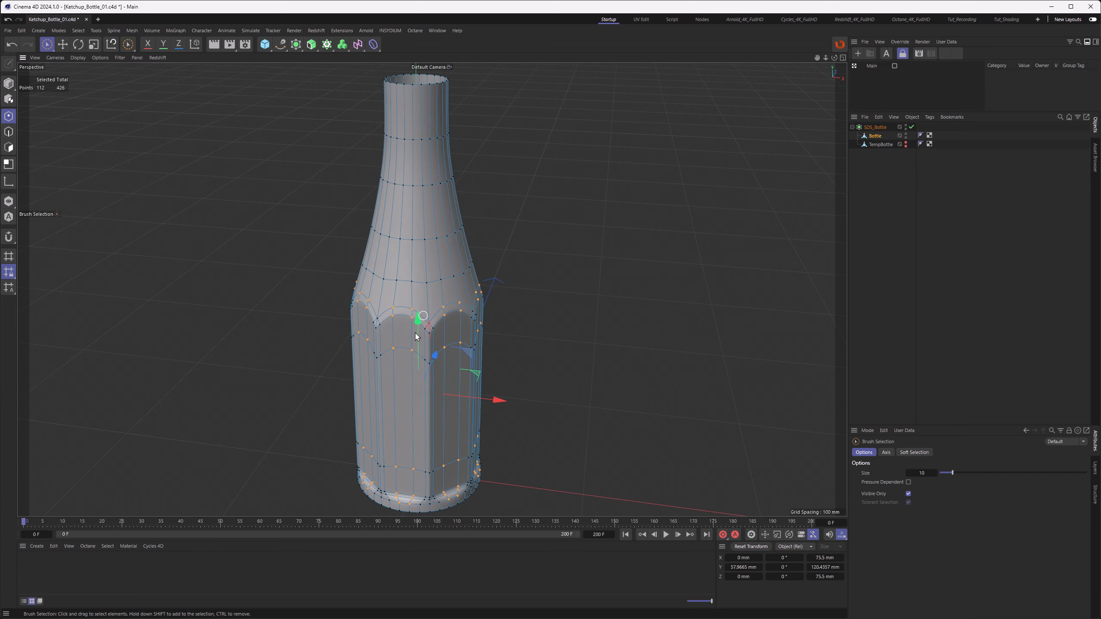
pyautogui.keyDown('alt'); pyautogui.moveTo(416, 328); pyautogui.dragTo(404, 363); pyautogui.keyUp('alt')
pyautogui.keyDown('alt'); pyautogui.moveTo(411, 449); pyautogui.dragTo(402, 472, button='middle'); pyautogui.keyUp('alt')
pyautogui.keyDown('alt'); pyautogui.moveTo(402, 473); pyautogui.dragTo(393, 355); pyautogui.keyUp('alt')
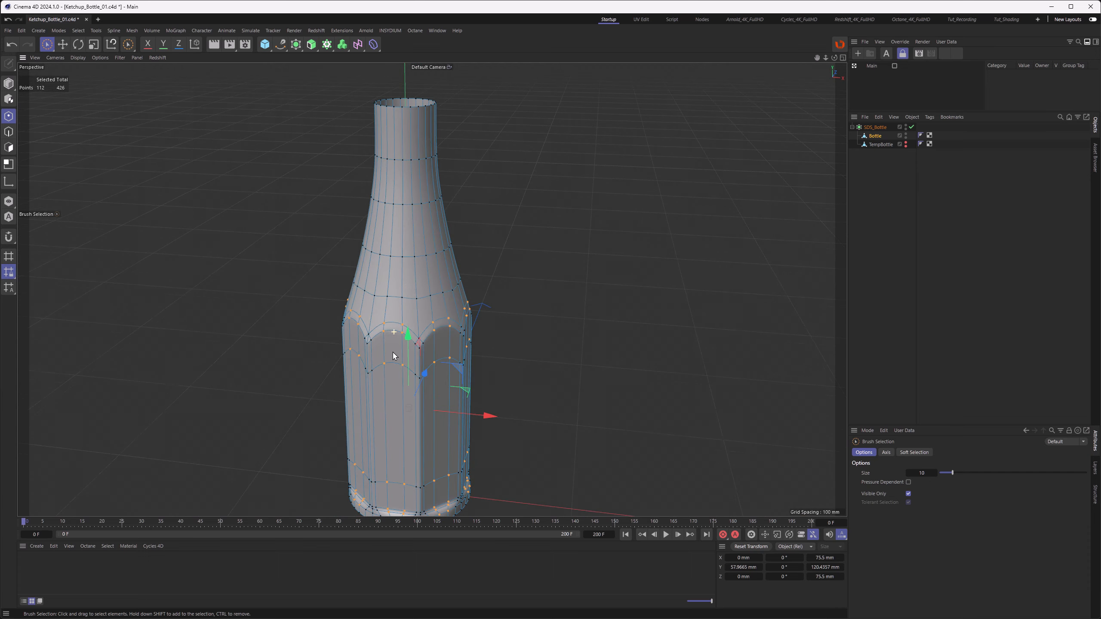
pyautogui.keyDown('alt'); pyautogui.moveTo(410, 296); pyautogui.dragTo(412, 345, button='middle'); pyautogui.keyUp('alt')
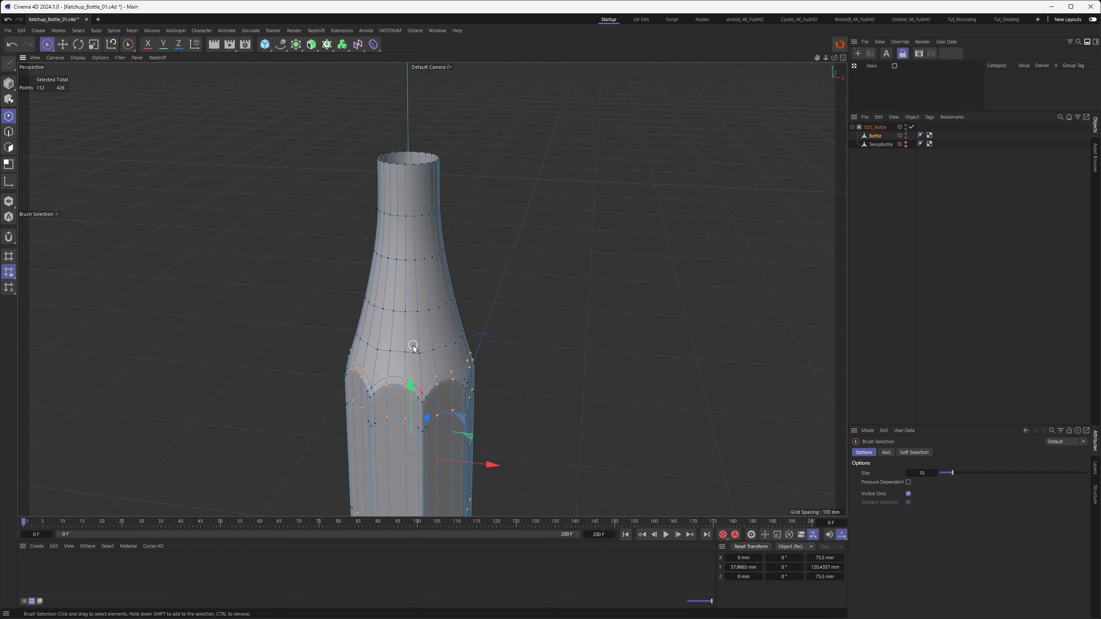
pyautogui.keyDown('alt'); pyautogui.moveTo(412, 346); pyautogui.dragTo(422, 284, button='middle'); pyautogui.keyUp('alt')
# Step: Optimize the Bottle mesh
pyautogui.click(307, 132)
pyautogui.rightClick(308, 132)
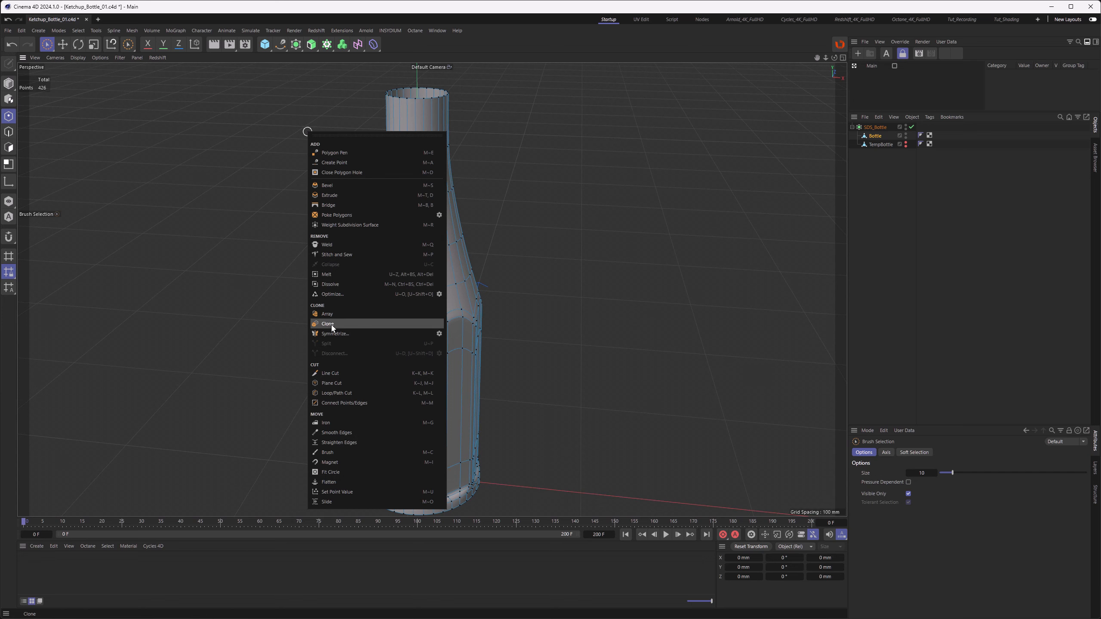
pyautogui.click(334, 295)
# Step: Switch subdivision display off and loop-select the edge ring at the top of the base rim
pyautogui.keyDown('alt'); pyautogui.moveTo(382, 355); pyautogui.dragTo(402, 467); pyautogui.keyUp('alt')
pyautogui.keyDown('alt'); pyautogui.moveTo(402, 466); pyautogui.dragTo(395, 409, button='middle'); pyautogui.keyUp('alt')
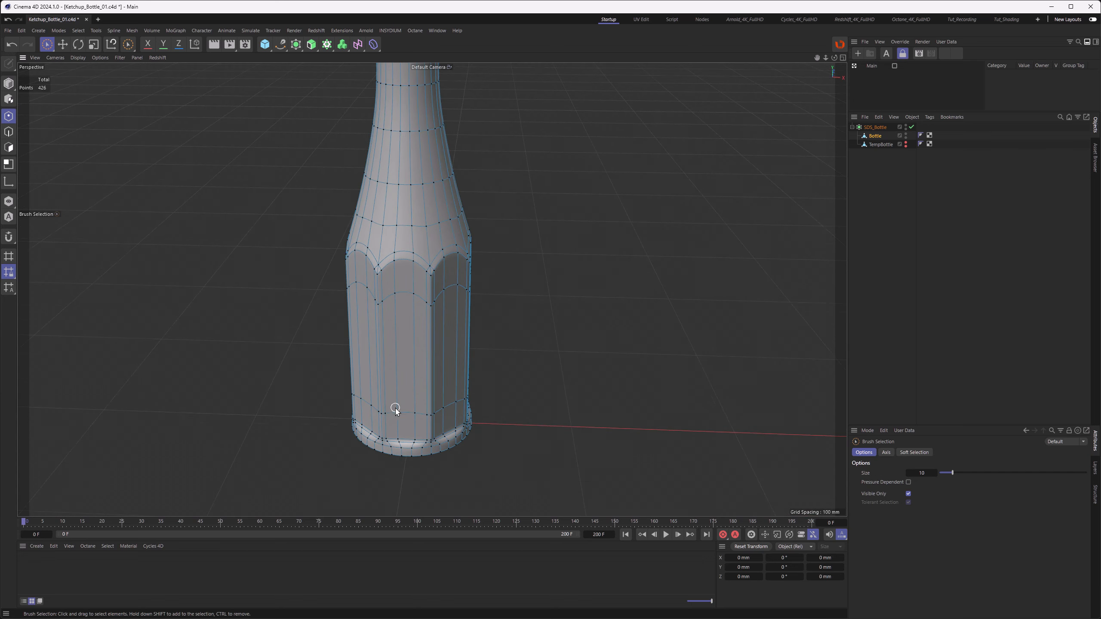
pyautogui.keyDown('alt'); pyautogui.moveTo(395, 408); pyautogui.dragTo(406, 390); pyautogui.keyUp('alt')
pyautogui.keyDown('alt'); pyautogui.moveTo(400, 462); pyautogui.dragTo(472, 417, button='right'); pyautogui.keyUp('alt')
pyautogui.keyDown('alt'); pyautogui.moveTo(472, 416); pyautogui.dragTo(494, 373); pyautogui.keyUp('alt')
pyautogui.keyDown('alt'); pyautogui.moveTo(494, 373); pyautogui.dragTo(402, 399, button='middle'); pyautogui.keyUp('alt')
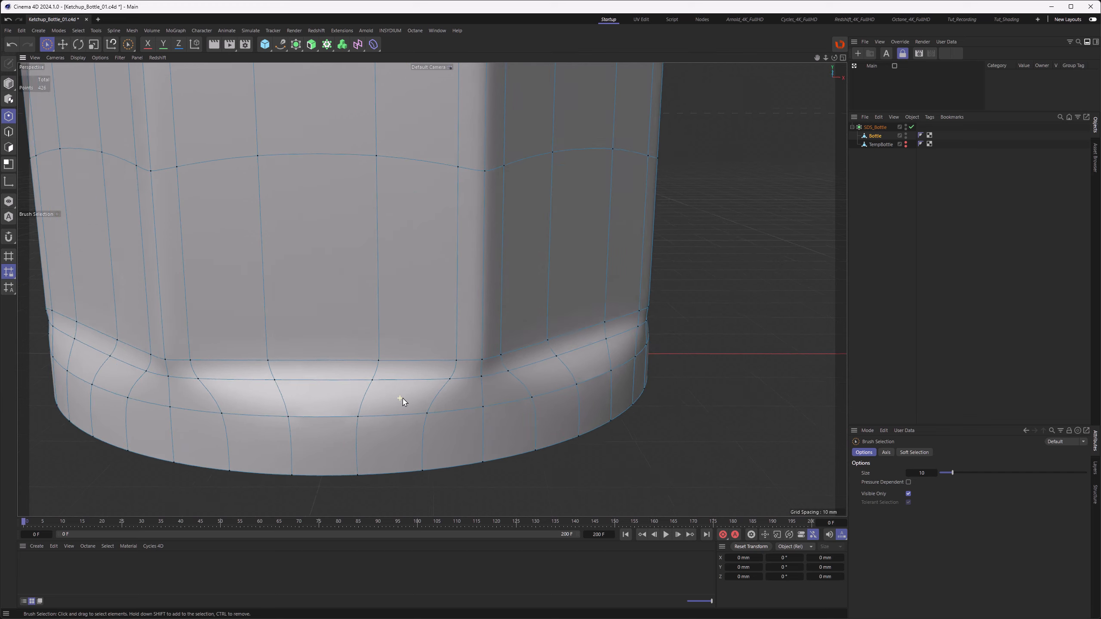
pyautogui.keyDown('alt'); pyautogui.moveTo(403, 399); pyautogui.dragTo(399, 402); pyautogui.keyUp('alt')
pyautogui.click(8, 132)
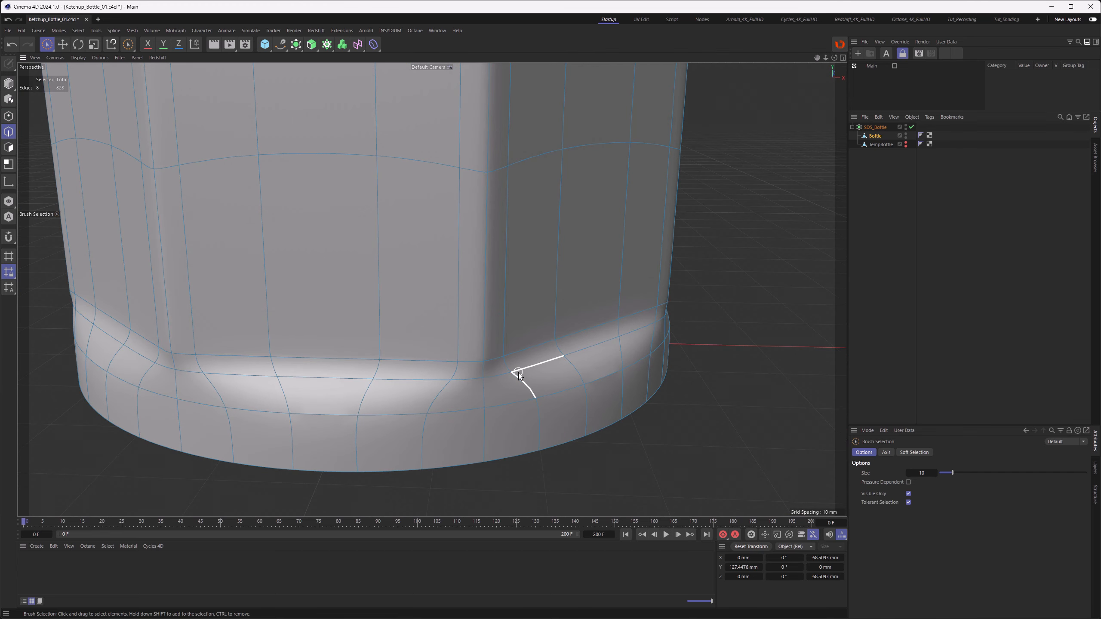
pyautogui.press('q')
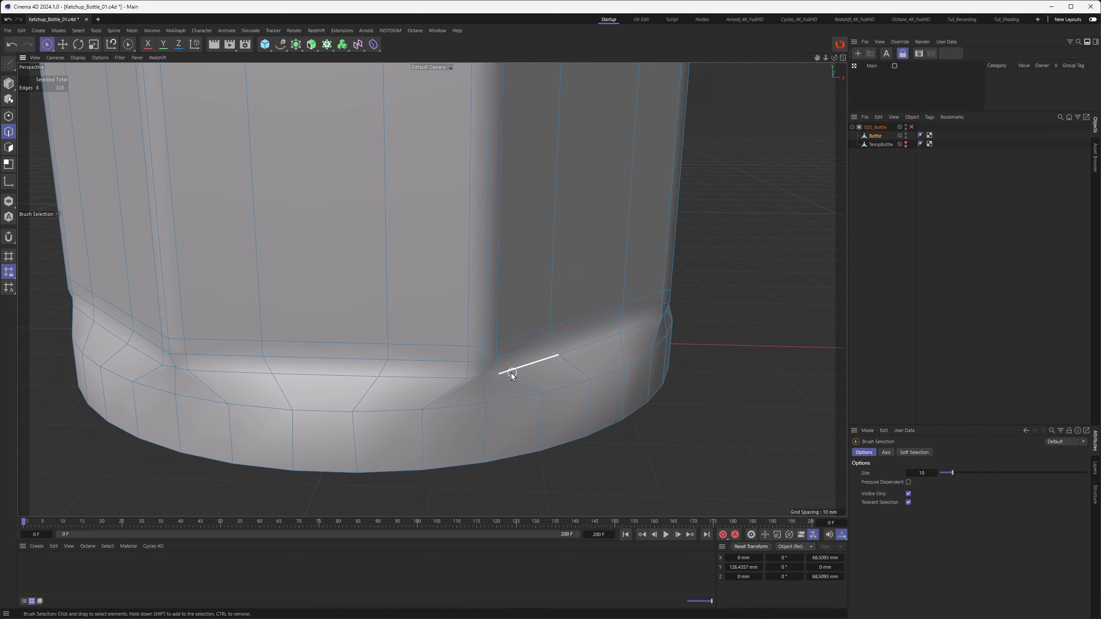
pyautogui.moveTo(511, 372)
pyautogui.keyDown('alt'); pyautogui.mouseDown()
pyautogui.moveTo(487, 359)
pyautogui.moveTo(401, 383)
pyautogui.mouseUp(); pyautogui.keyUp('alt')
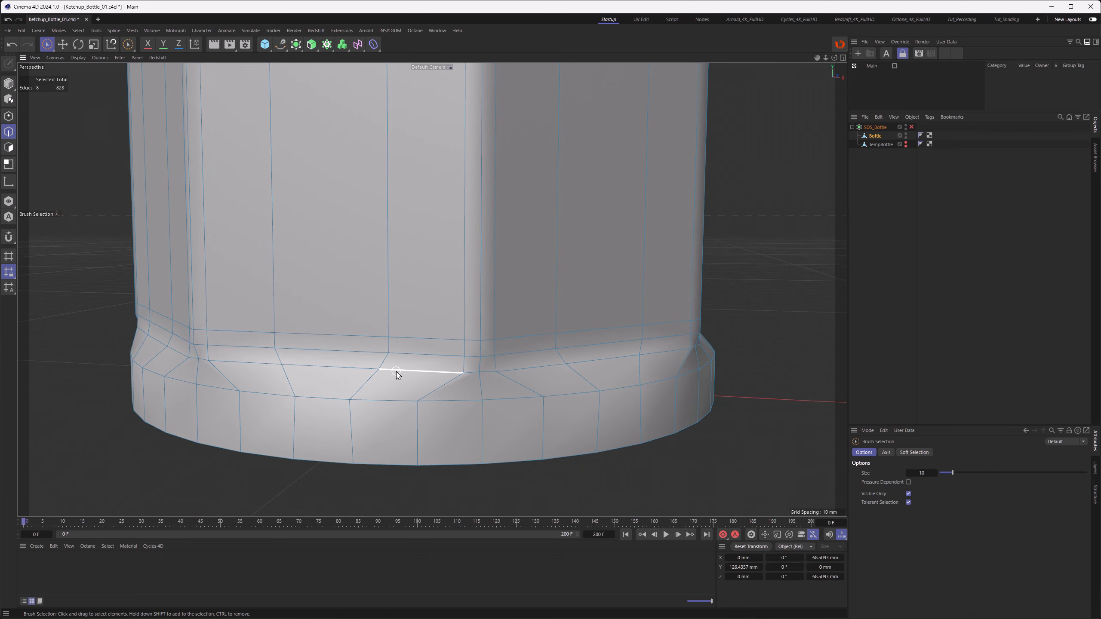
pyautogui.press('e')
pyautogui.doubleClick(397, 372)
pyautogui.keyDown('alt'); pyautogui.moveTo(319, 381); pyautogui.dragTo(398, 383, button='middle'); pyautogui.keyUp('alt')
pyautogui.keyDown('alt'); pyautogui.moveTo(399, 381); pyautogui.dragTo(427, 382); pyautogui.keyUp('alt')
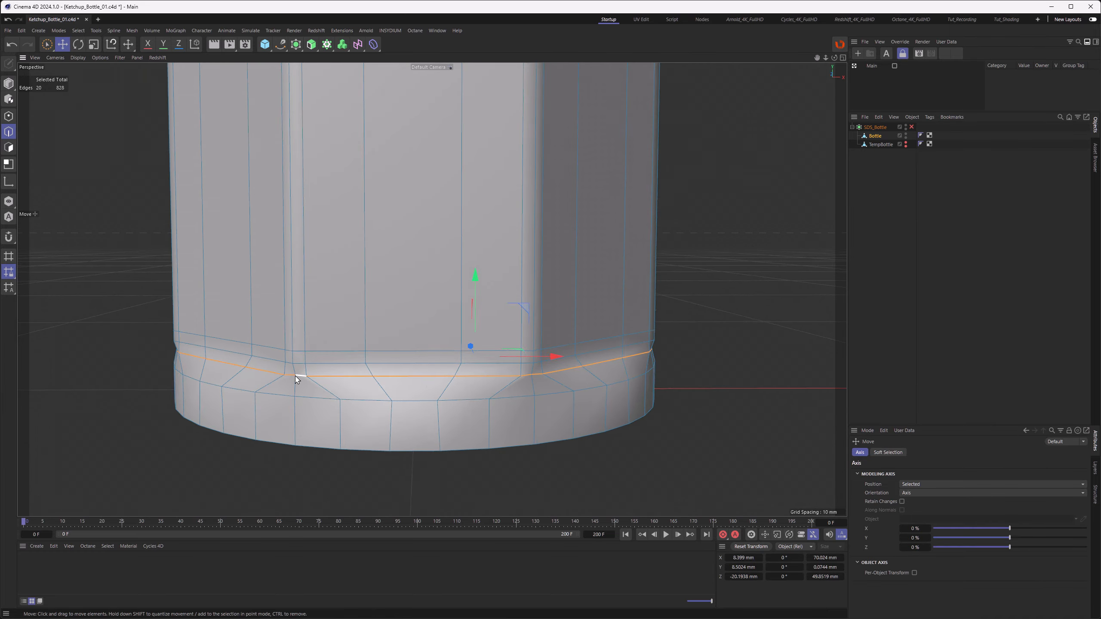
# Step: Extend the edge loop selection around the whole base rim of the bottle
pyautogui.keyDown('alt'); pyautogui.moveTo(300, 376); pyautogui.dragTo(327, 379); pyautogui.keyUp('alt')
pyautogui.keyDown('alt'); pyautogui.moveTo(282, 382); pyautogui.dragTo(324, 384, button='middle'); pyautogui.keyUp('alt')
pyautogui.keyDown('alt'); pyautogui.moveTo(324, 383); pyautogui.dragTo(365, 385); pyautogui.keyUp('alt')
pyautogui.keyDown('alt'); pyautogui.moveTo(365, 386); pyautogui.dragTo(440, 391, button='middle'); pyautogui.keyUp('alt')
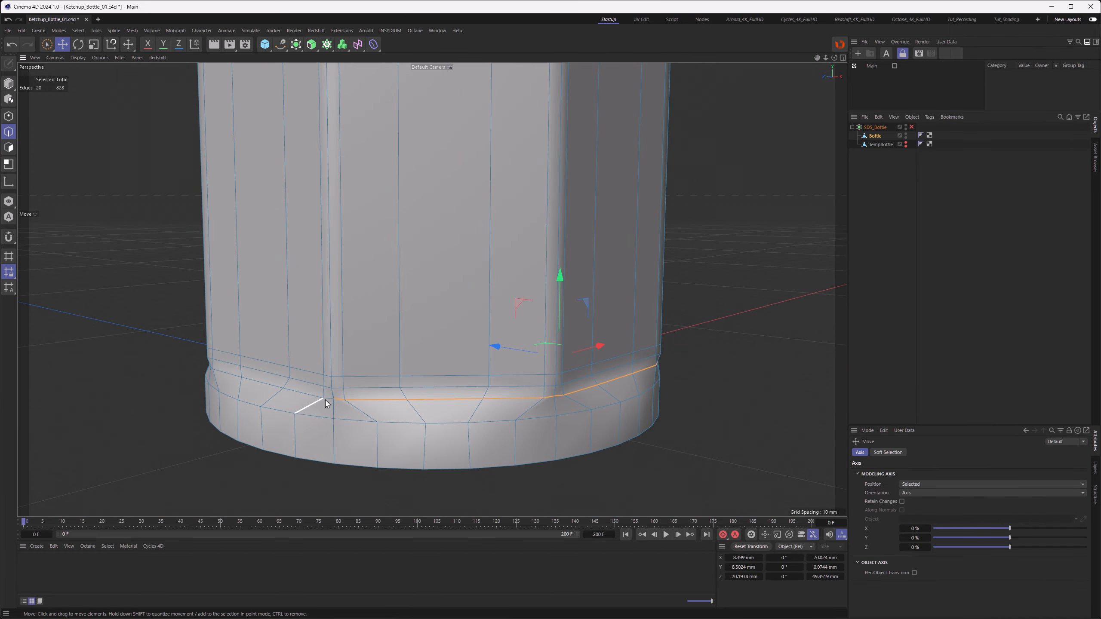
pyautogui.keyDown('alt'); pyautogui.moveTo(329, 397); pyautogui.dragTo(345, 400, button='right'); pyautogui.keyUp('alt')
pyautogui.moveTo(345, 400)
pyautogui.keyDown('alt'); pyautogui.mouseDown()
pyautogui.moveTo(459, 381)
pyautogui.moveTo(357, 400)
pyautogui.mouseUp(); pyautogui.keyUp('alt')
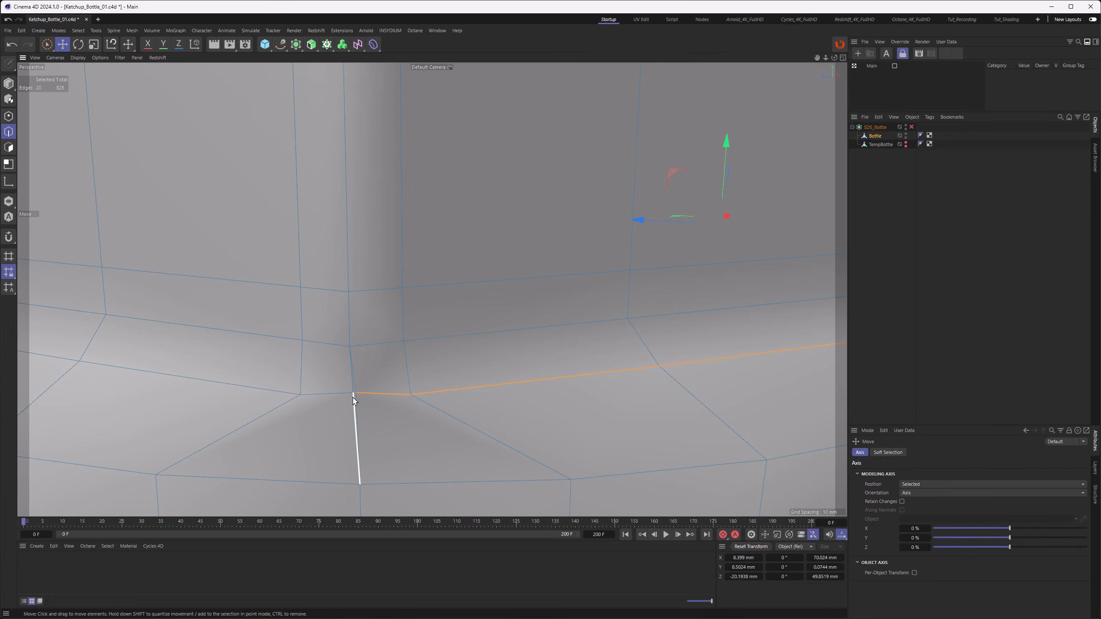
pyautogui.keyDown('alt'); pyautogui.moveTo(381, 386); pyautogui.dragTo(316, 395, button='right'); pyautogui.keyUp('alt')
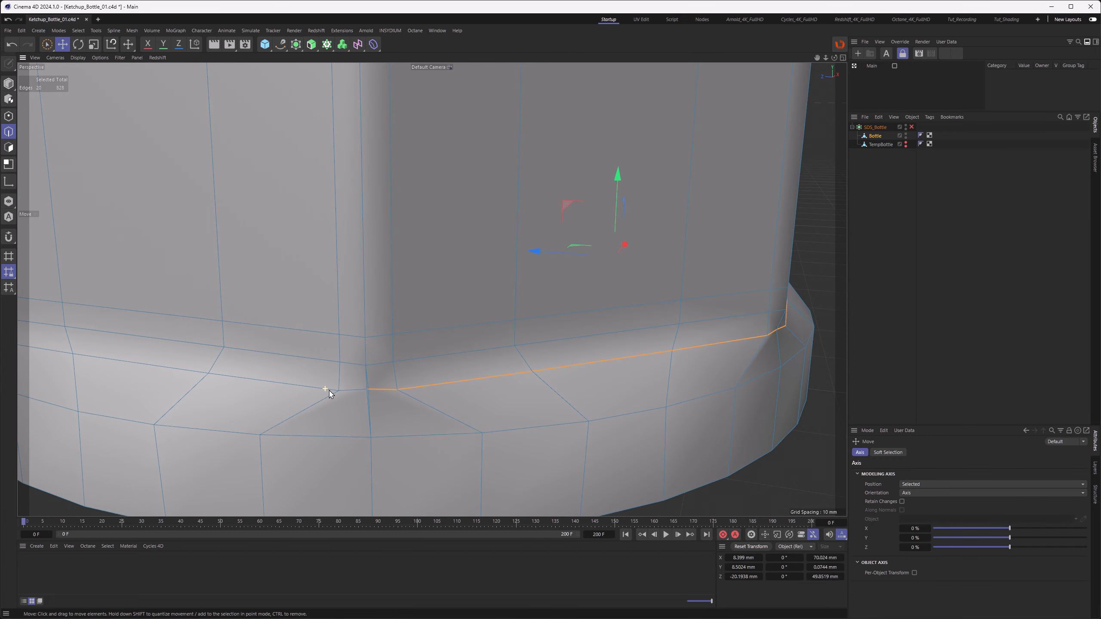
pyautogui.keyDown('shift'); pyautogui.doubleClick(307, 386); pyautogui.keyUp('shift')
pyautogui.keyDown('alt'); pyautogui.moveTo(399, 386); pyautogui.dragTo(284, 373, button='right'); pyautogui.keyUp('alt')
pyautogui.keyDown('alt'); pyautogui.moveTo(283, 372); pyautogui.dragTo(381, 368); pyautogui.keyUp('alt')
pyautogui.keyDown('alt'); pyautogui.moveTo(91, 378); pyautogui.dragTo(434, 382, button='middle'); pyautogui.keyUp('alt')
pyautogui.keyDown('alt'); pyautogui.moveTo(434, 383); pyautogui.dragTo(529, 383); pyautogui.keyUp('alt')
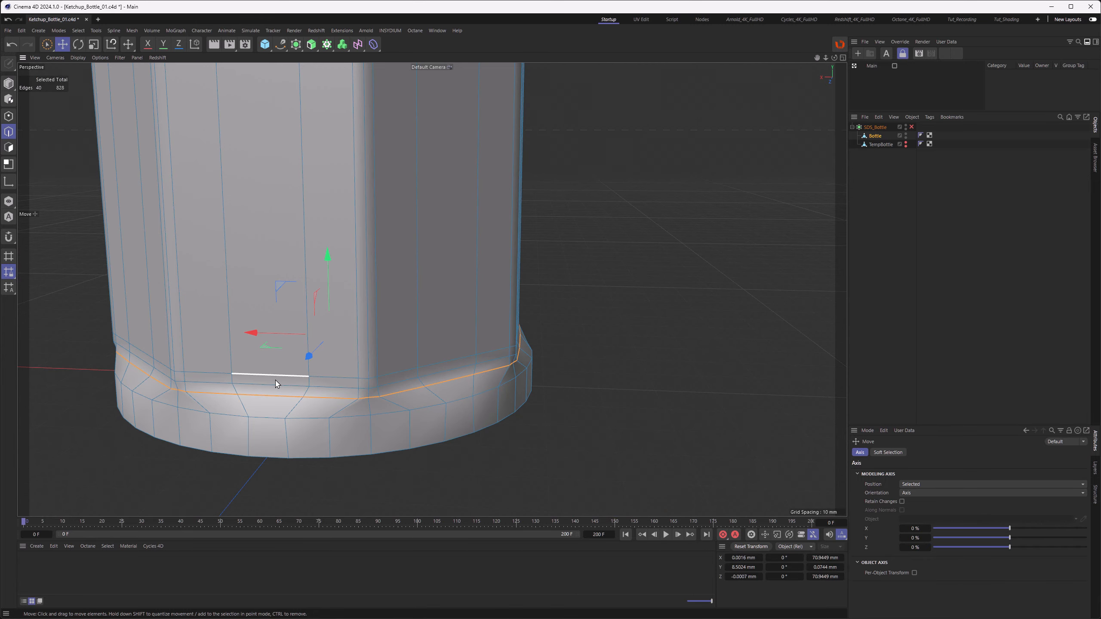
pyautogui.keyDown('alt'); pyautogui.moveTo(276, 383); pyautogui.dragTo(505, 388, button='middle'); pyautogui.keyUp('alt')
pyautogui.keyDown('alt'); pyautogui.moveTo(380, 383); pyautogui.dragTo(348, 380); pyautogui.keyUp('alt')
pyautogui.keyDown('alt'); pyautogui.moveTo(348, 381); pyautogui.dragTo(499, 373, button='right'); pyautogui.keyUp('alt')
pyautogui.keyDown('alt'); pyautogui.moveTo(499, 373); pyautogui.dragTo(254, 336, button='middle'); pyautogui.keyUp('alt')
pyautogui.keyDown('alt'); pyautogui.moveTo(413, 322); pyautogui.dragTo(301, 322); pyautogui.keyUp('alt')
pyautogui.keyDown('alt'); pyautogui.moveTo(429, 340); pyautogui.dragTo(226, 304, button='middle'); pyautogui.keyUp('alt')
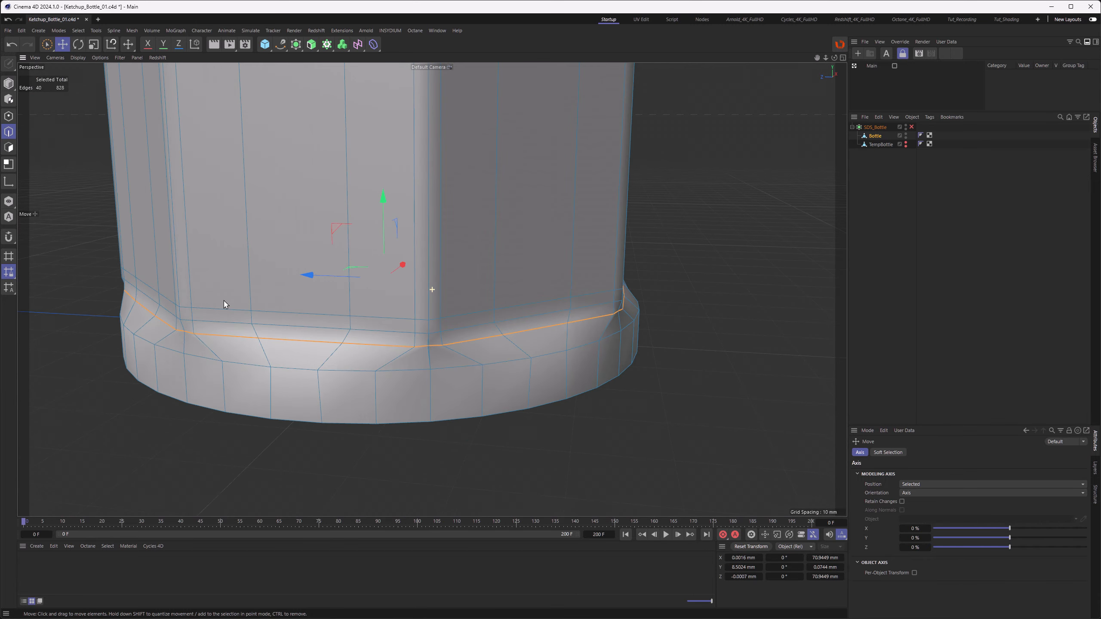
pyautogui.keyDown('alt'); pyautogui.moveTo(398, 327); pyautogui.dragTo(436, 351); pyautogui.keyUp('alt')
pyautogui.hotkey('ctrl', 'BackSpace')
pyautogui.keyDown('alt'); pyautogui.moveTo(517, 349); pyautogui.dragTo(454, 354, button='middle'); pyautogui.keyUp('alt')
pyautogui.keyDown('alt'); pyautogui.moveTo(453, 354); pyautogui.dragTo(525, 353); pyautogui.keyUp('alt')
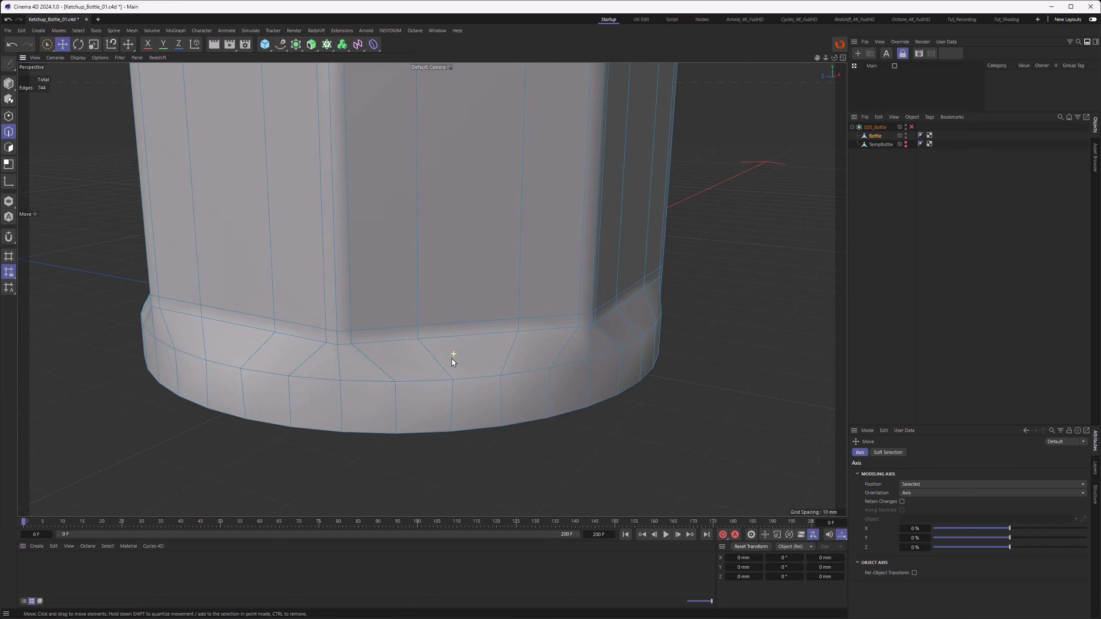
pyautogui.doubleClick(469, 379)
pyautogui.keyDown('alt'); pyautogui.moveTo(526, 353); pyautogui.dragTo(430, 355, button='middle'); pyautogui.keyUp('alt')
pyautogui.moveTo(364, 248)
pyautogui.mouseDown()
pyautogui.moveTo(364, 231)
pyautogui.moveTo(360, 245)
pyautogui.mouseUp()
pyautogui.keyDown('alt'); pyautogui.moveTo(414, 382); pyautogui.dragTo(400, 398); pyautogui.keyUp('alt')
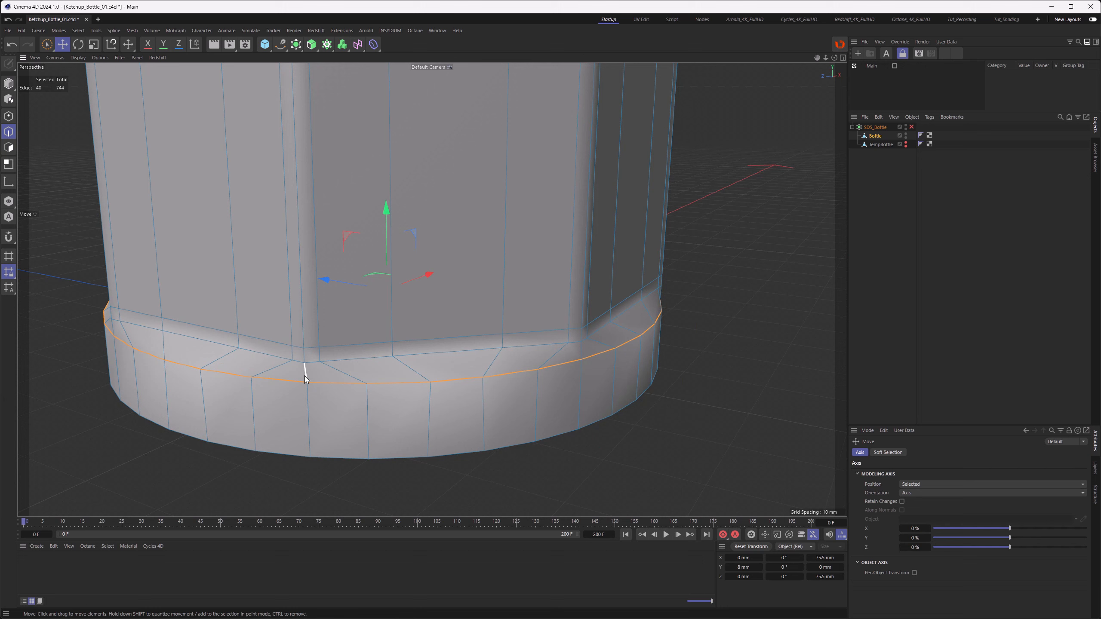
# Step: Add a loop cut at 50% through the base rim with Loop/Path Cut
pyautogui.press('k')
pyautogui.press('l')
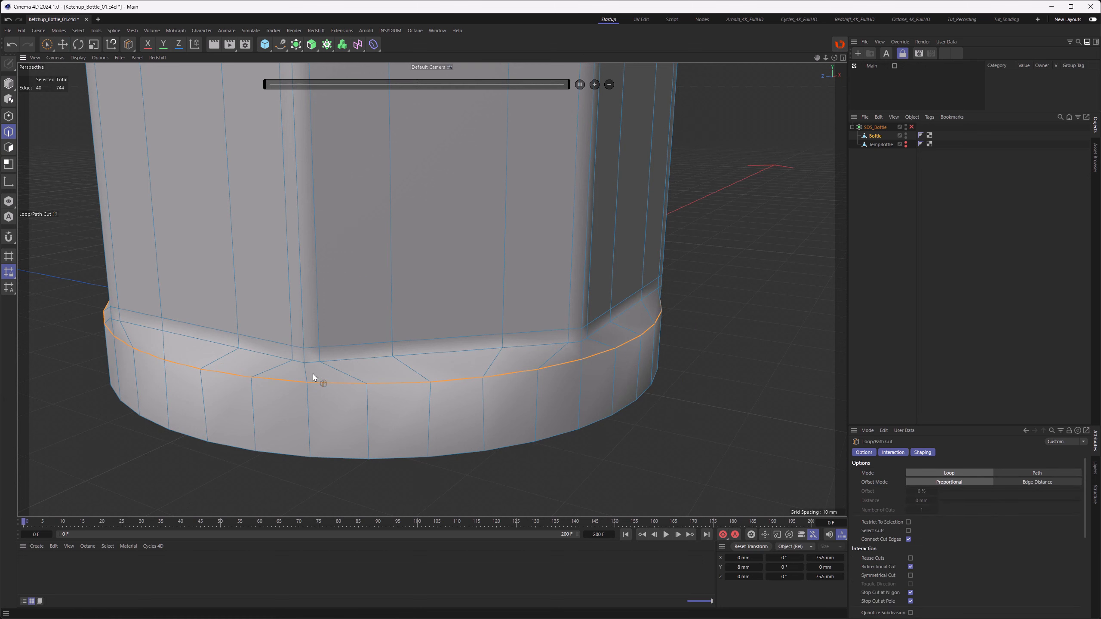
pyautogui.click(306, 375)
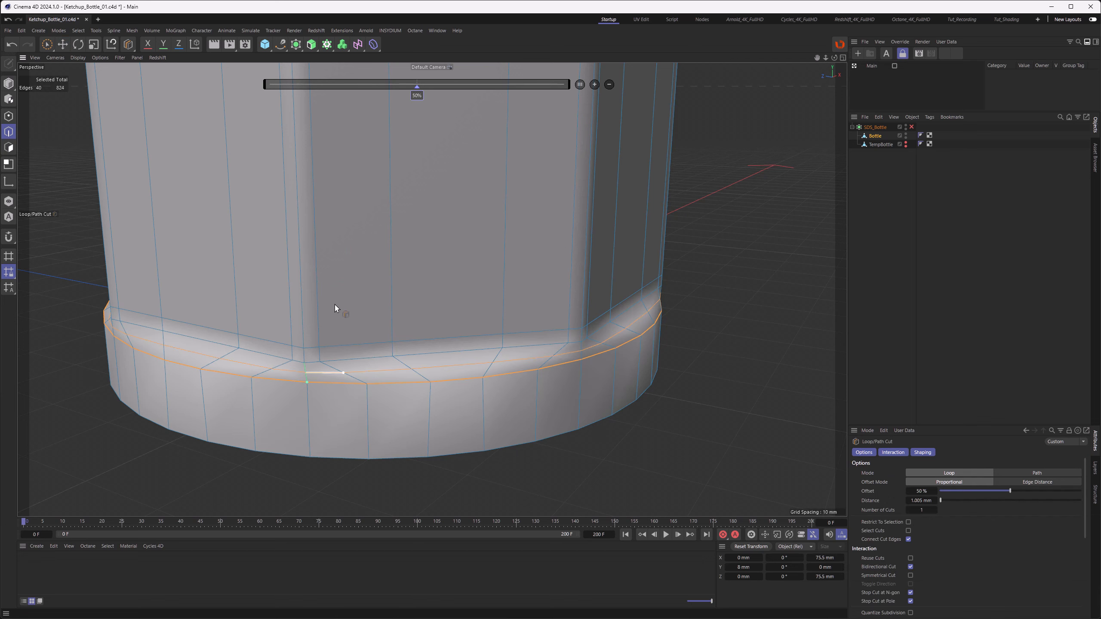
pyautogui.keyDown('alt'); pyautogui.moveTo(300, 391); pyautogui.dragTo(359, 377, button='right'); pyautogui.keyUp('alt')
pyautogui.keyDown('alt'); pyautogui.moveTo(353, 366); pyautogui.dragTo(430, 378); pyautogui.keyUp('alt')
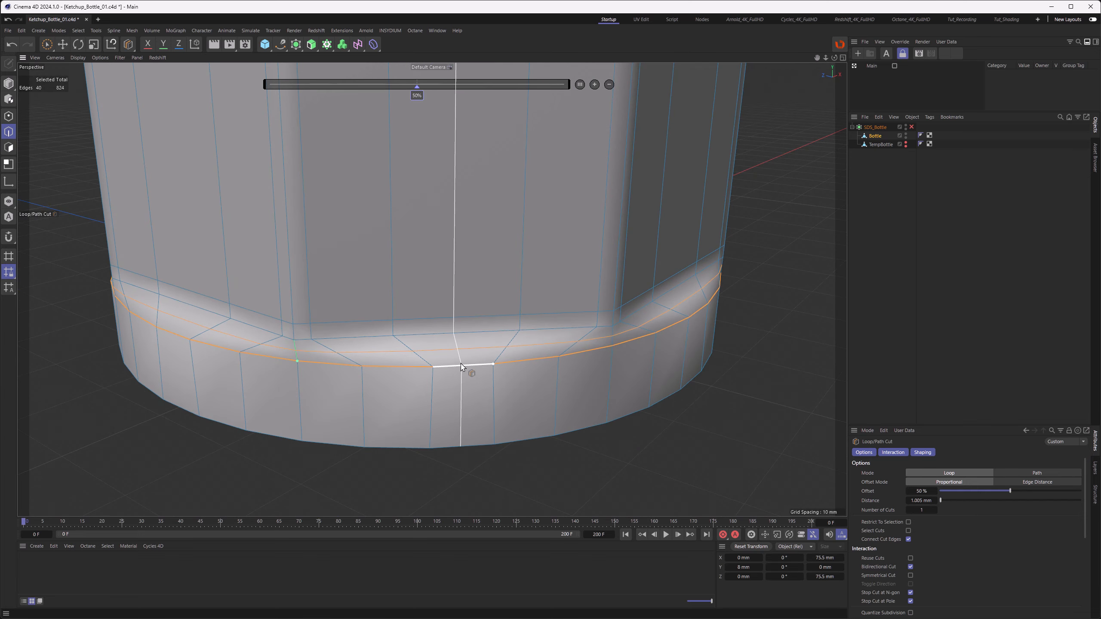
# Step: Loop-select the edge loop running around the base rim
pyautogui.press('u')
pyautogui.press('l')
pyautogui.click(467, 385)
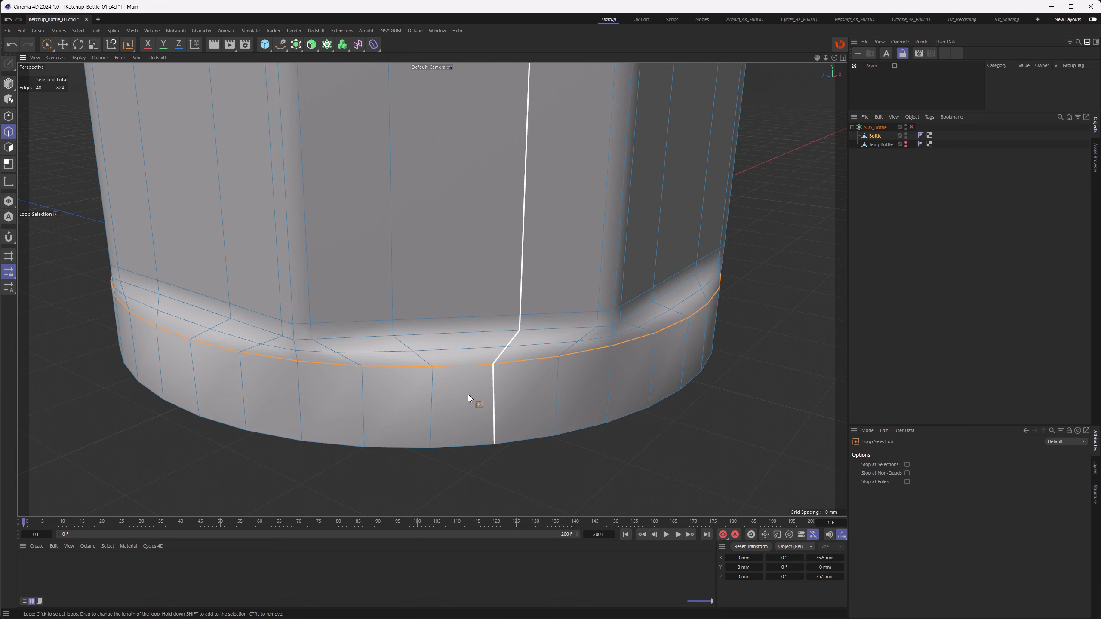
pyautogui.moveTo(460, 392)
pyautogui.keyDown('alt'); pyautogui.mouseDown()
pyautogui.moveTo(474, 412)
pyautogui.moveTo(462, 403)
pyautogui.mouseUp(); pyautogui.keyUp('alt')
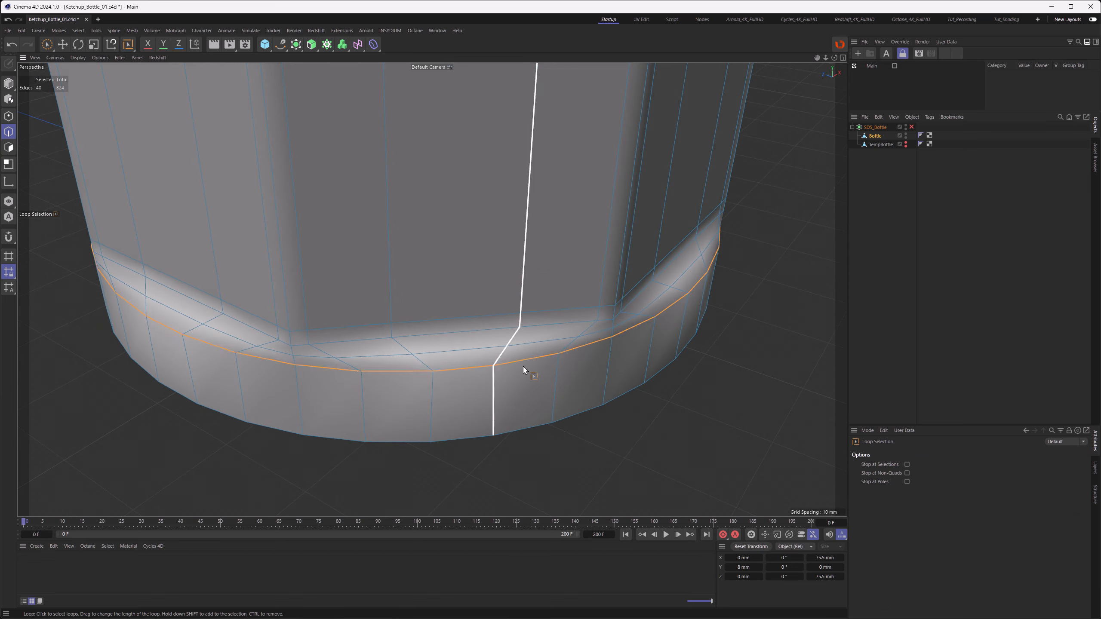
# Step: Make the selected base edge loop perfectly round with Fit Circle
pyautogui.rightClick(382, 129)
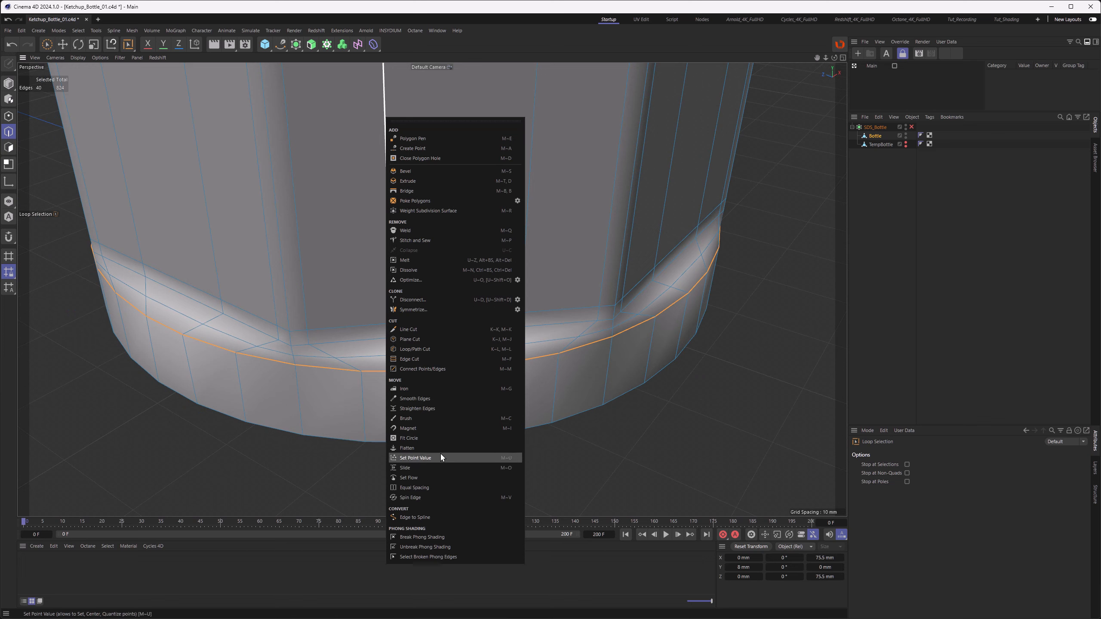
pyautogui.click(435, 437)
pyautogui.click(872, 582)
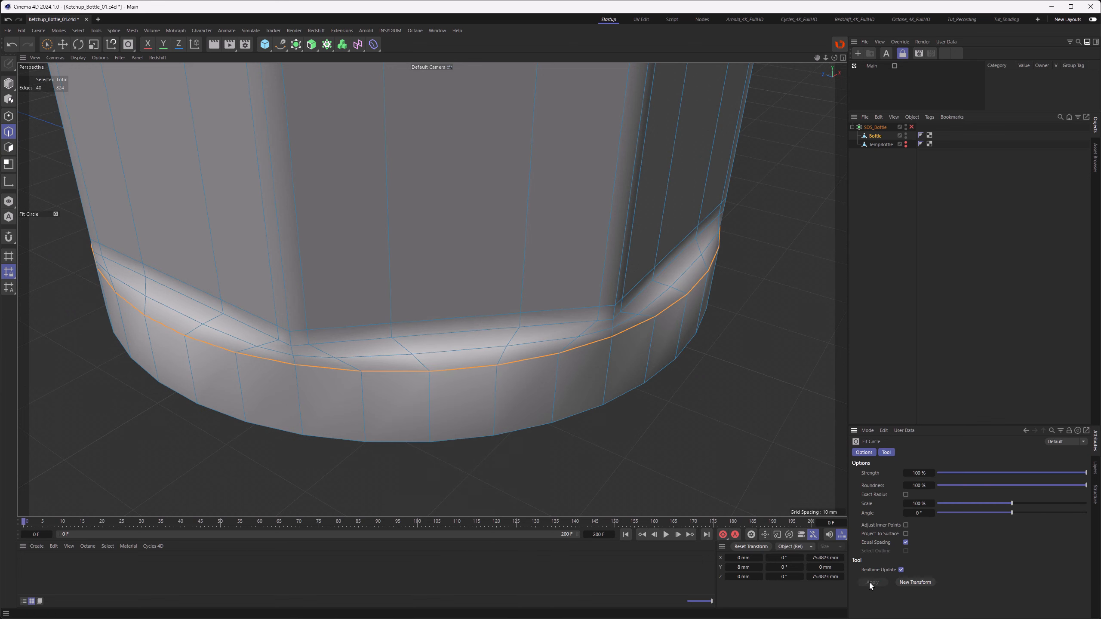
pyautogui.keyDown('alt'); pyautogui.moveTo(472, 364); pyautogui.dragTo(391, 376); pyautogui.keyUp('alt')
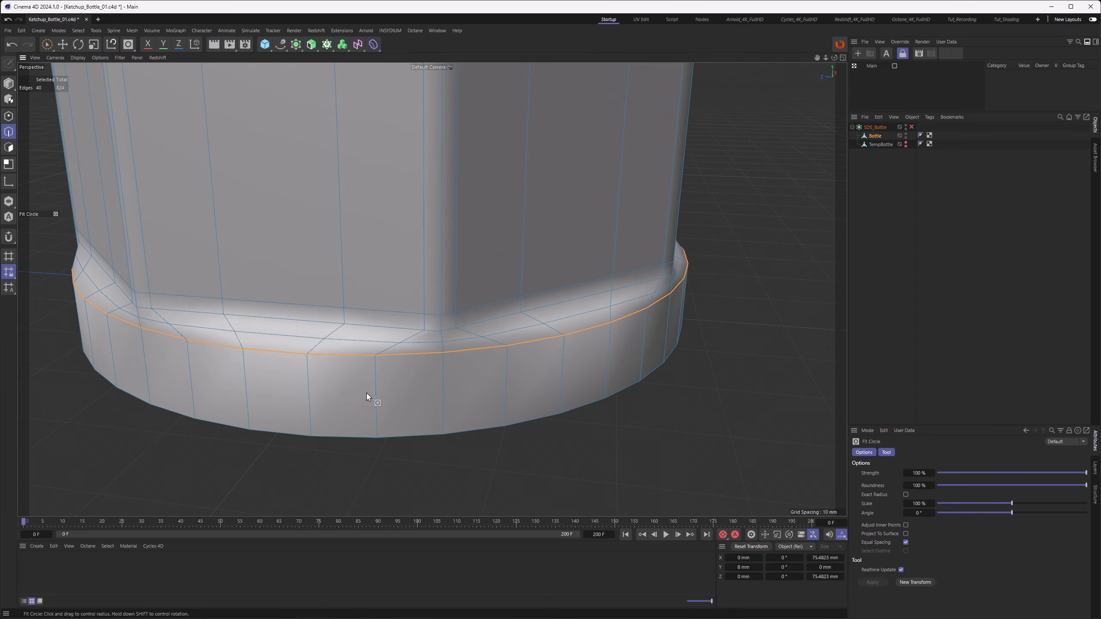
# Step: Slide the base rim edge loop downward with Edge Slide to an offset of about 1.76 mm
pyautogui.keyDown('alt'); pyautogui.moveTo(321, 358); pyautogui.dragTo(343, 348, button='right'); pyautogui.keyUp('alt')
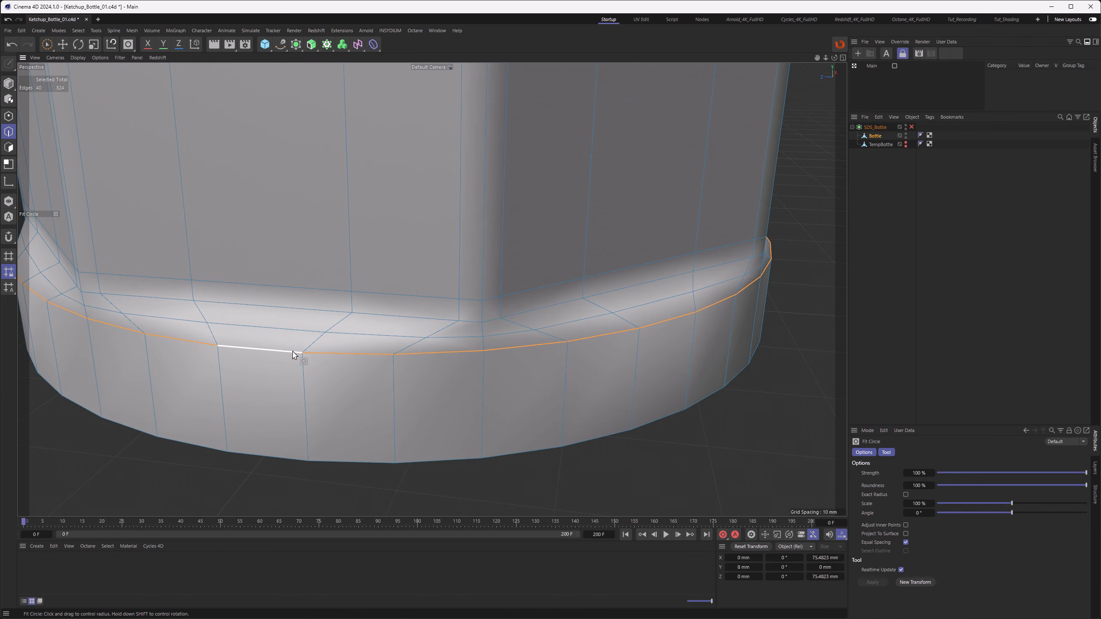
pyautogui.press('m')
pyautogui.press('o')
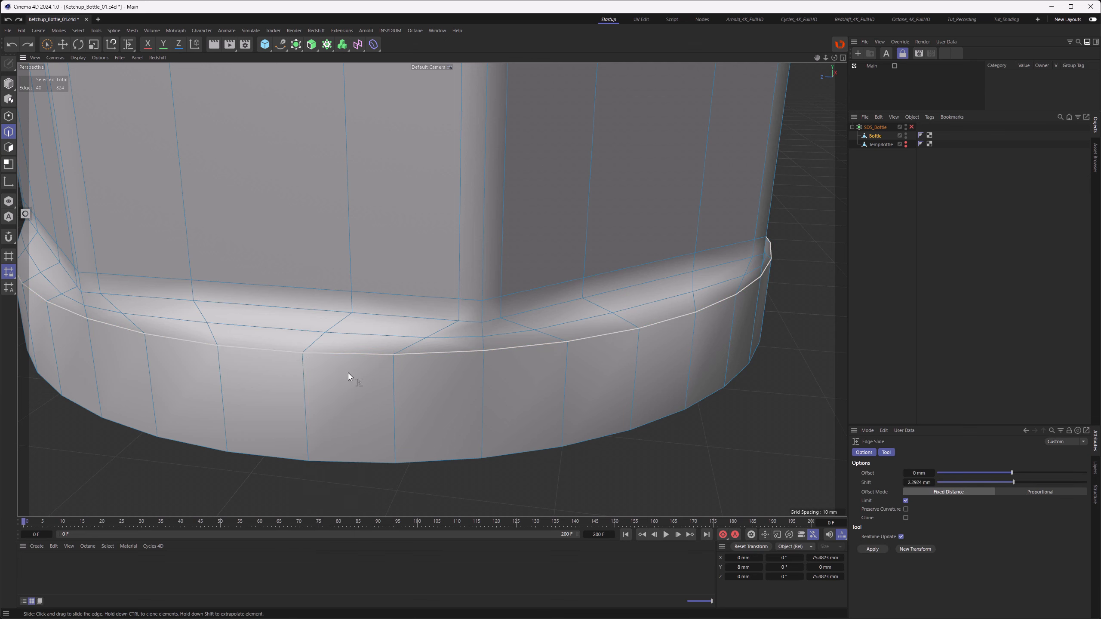
pyautogui.keyDown('ctrl'); pyautogui.moveTo(351, 364); pyautogui.dragTo(365, 378); pyautogui.keyUp('ctrl')
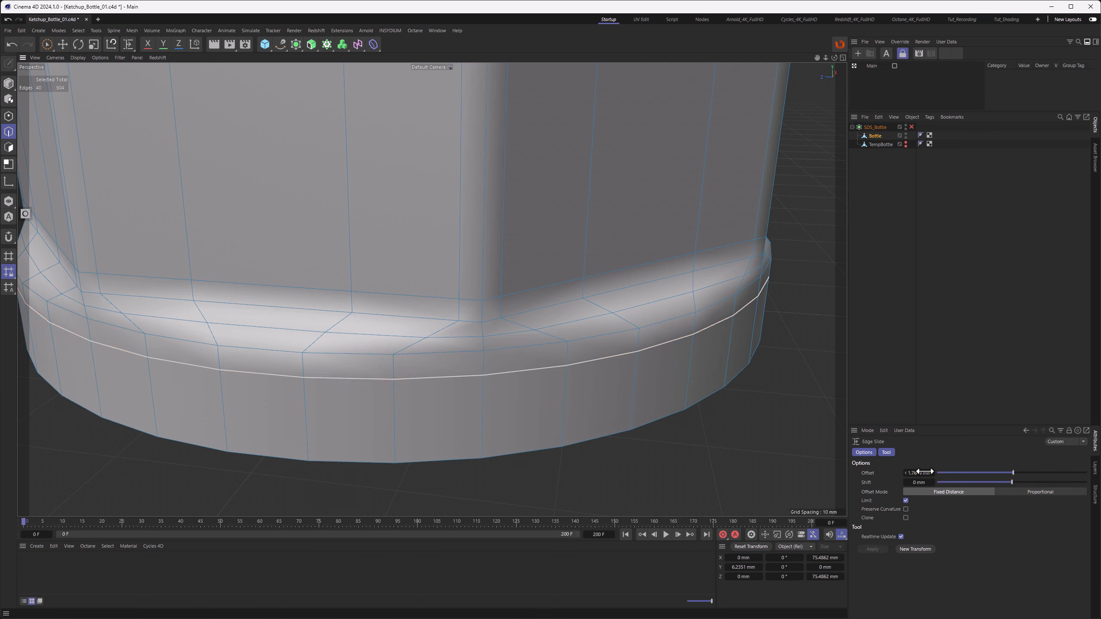
pyautogui.keyDown('alt'); pyautogui.moveTo(582, 358); pyautogui.dragTo(592, 351); pyautogui.keyUp('alt')
pyautogui.keyDown('alt'); pyautogui.moveTo(592, 351); pyautogui.dragTo(531, 363, button='right'); pyautogui.keyUp('alt')
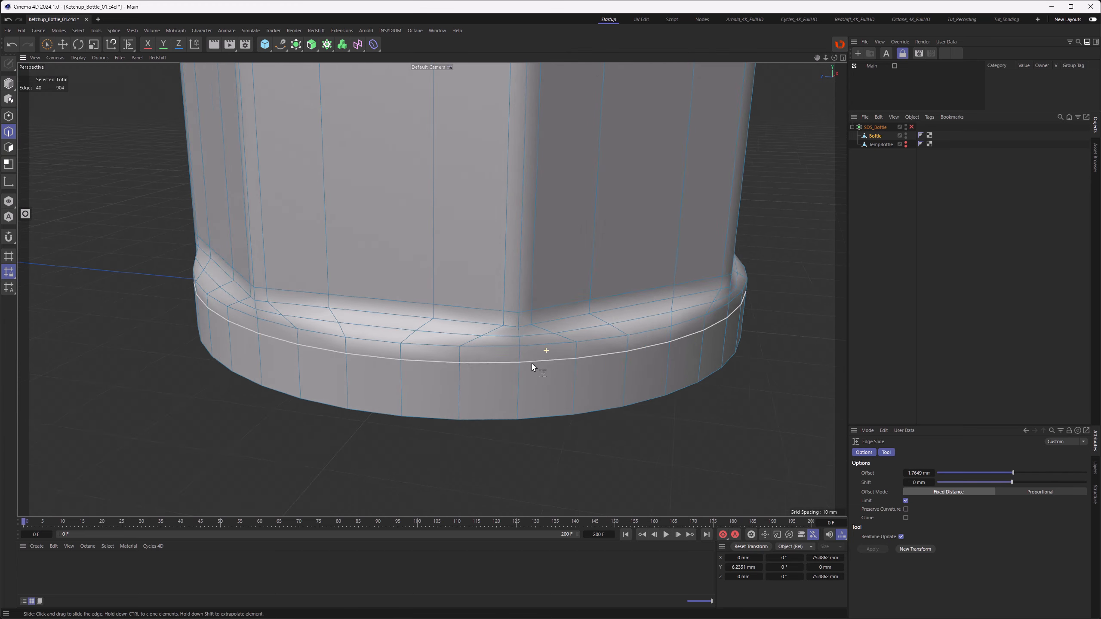
pyautogui.keyDown('alt'); pyautogui.moveTo(532, 363); pyautogui.dragTo(491, 366); pyautogui.keyUp('alt')
pyautogui.keyDown('alt'); pyautogui.moveTo(490, 362); pyautogui.dragTo(503, 358, button='right'); pyautogui.keyUp('alt')
pyautogui.keyDown('alt'); pyautogui.moveTo(503, 358); pyautogui.dragTo(518, 352); pyautogui.keyUp('alt')
pyautogui.hotkey('ctrl', 'z')
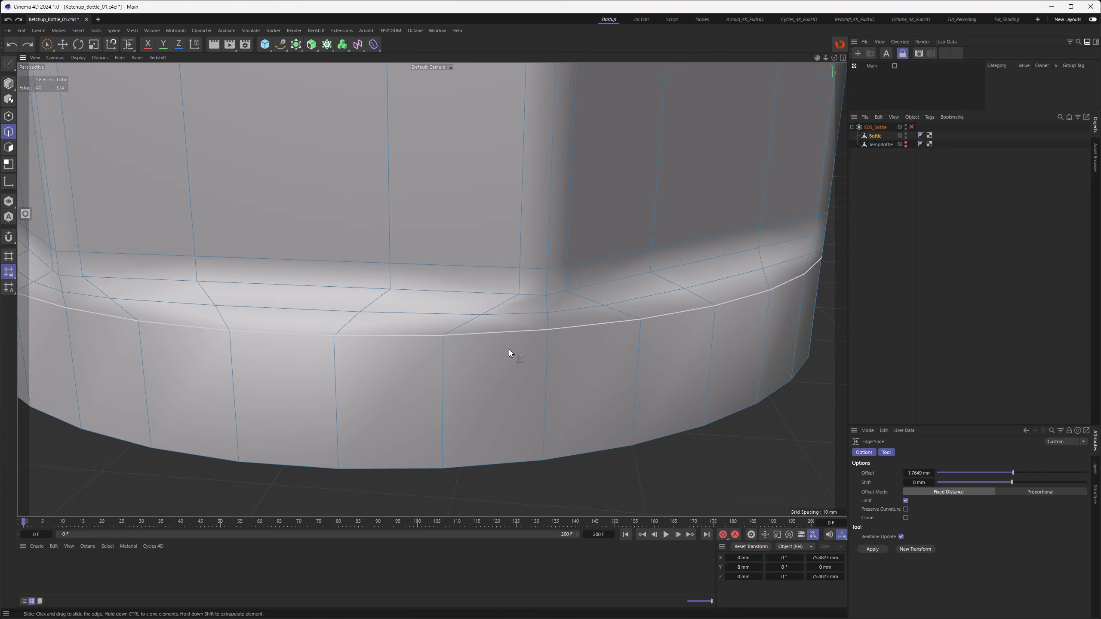
# Step: Inset the selected base band polygons by 1.5 mm
pyautogui.click(8, 148)
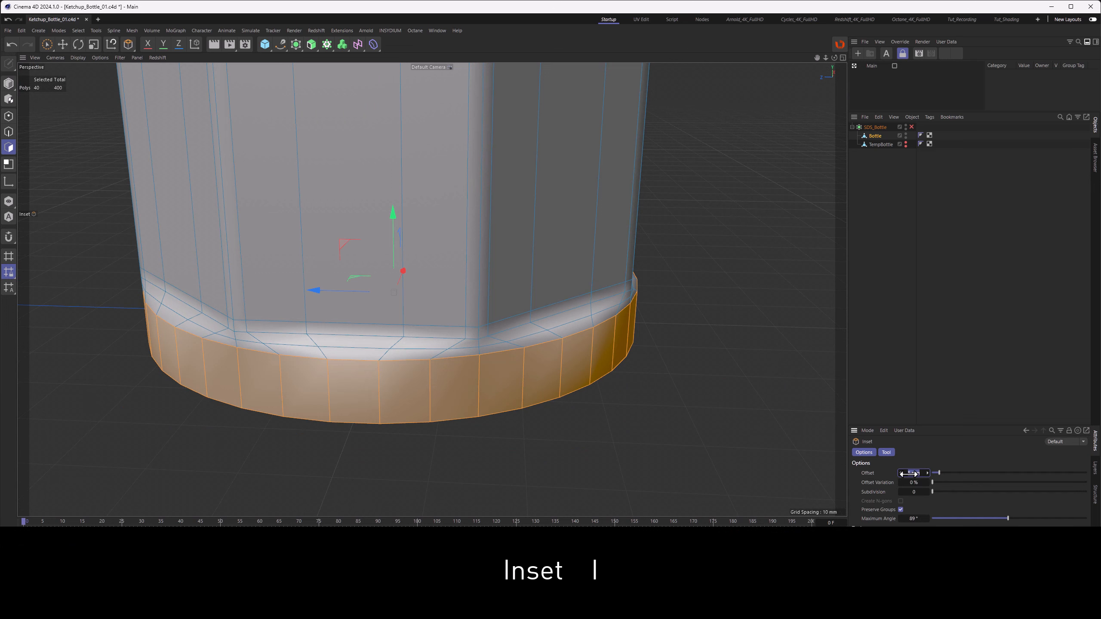
pyautogui.moveTo(909, 474); pyautogui.dragTo(909, 473)
pyautogui.click(910, 474)
pyautogui.doubleClick(909, 474)
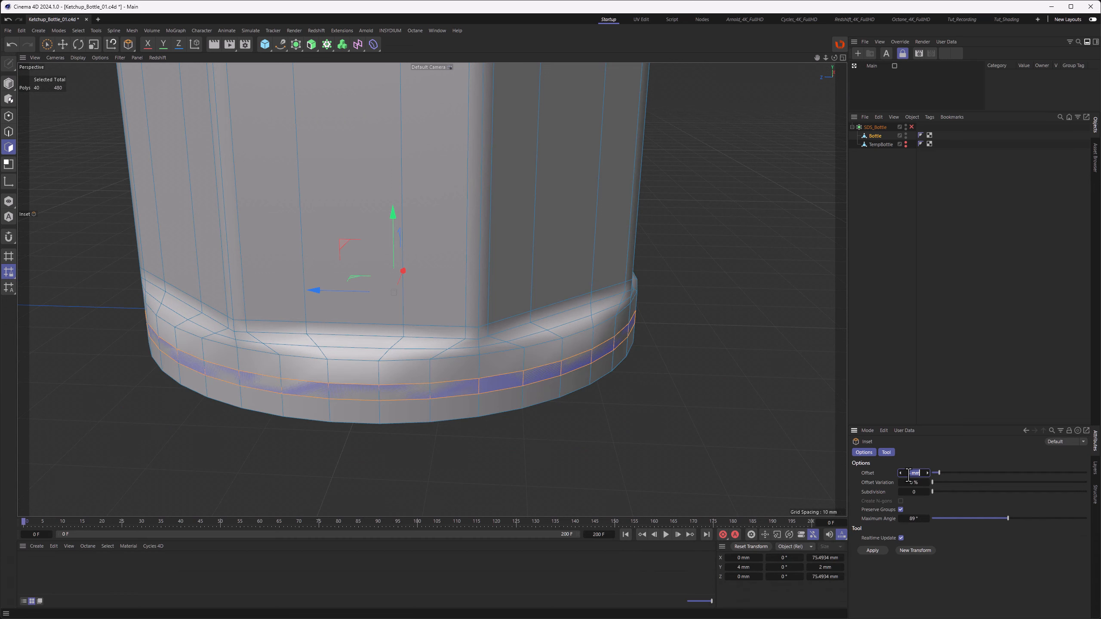
pyautogui.write('1.5')
pyautogui.press('Return')
pyautogui.scroll(6, 498, 353)
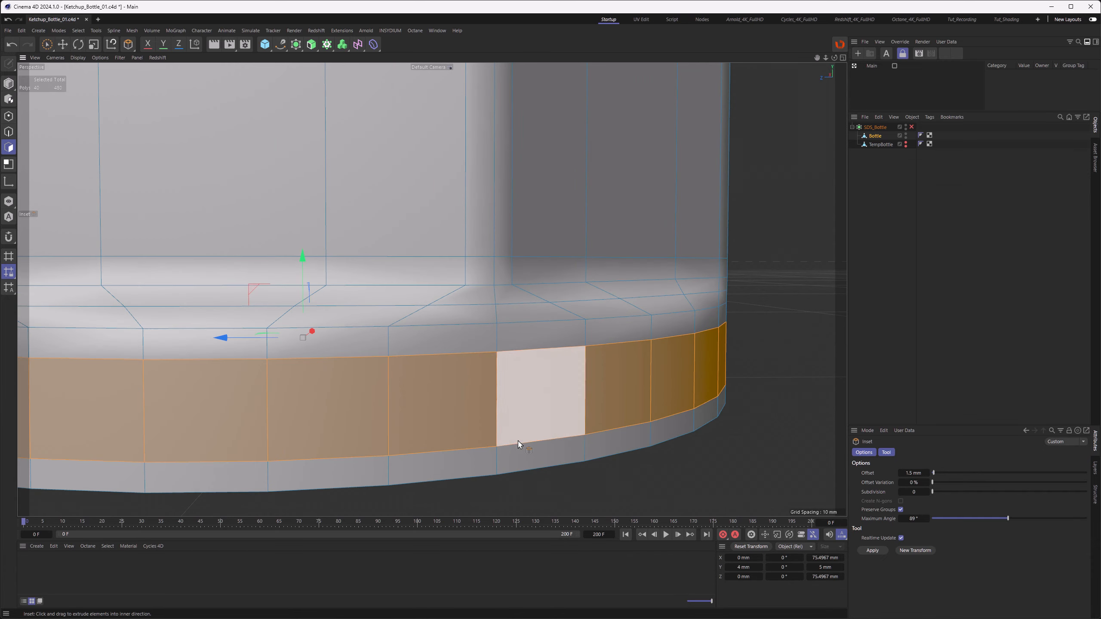
pyautogui.keyDown('alt'); pyautogui.moveTo(542, 366); pyautogui.dragTo(528, 379); pyautogui.keyUp('alt')
pyautogui.scroll(-3, 529, 379)
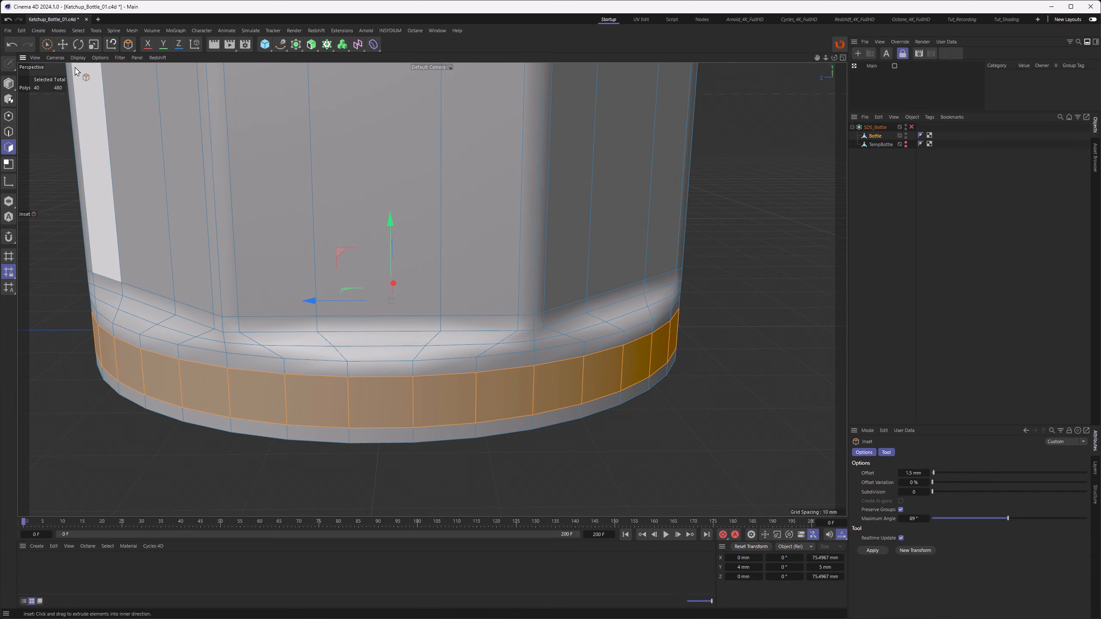
# Step: Switch to Brush Selection and clear the polygon selection
pyautogui.moveTo(47, 44); pyautogui.dragTo(63, 60)
pyautogui.click(61, 58)
pyautogui.click(53, 150)
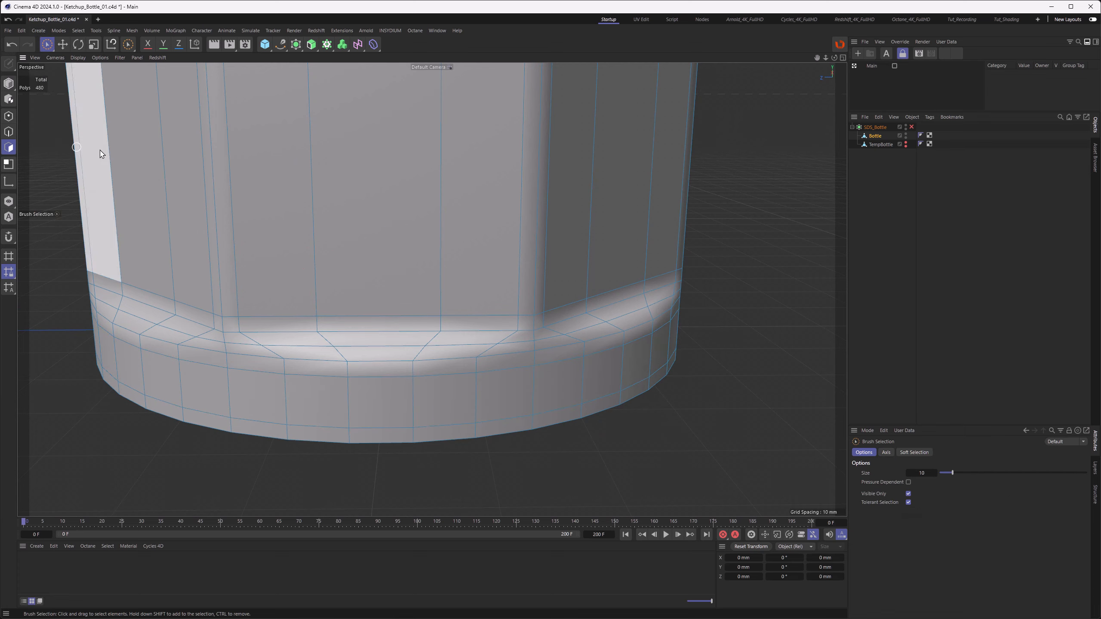
pyautogui.moveTo(341, 280)
pyautogui.keyDown('alt'); pyautogui.mouseDown(button='middle')
pyautogui.moveTo(425, 282)
pyautogui.moveTo(409, 289)
pyautogui.mouseUp(button='middle'); pyautogui.keyUp('alt')
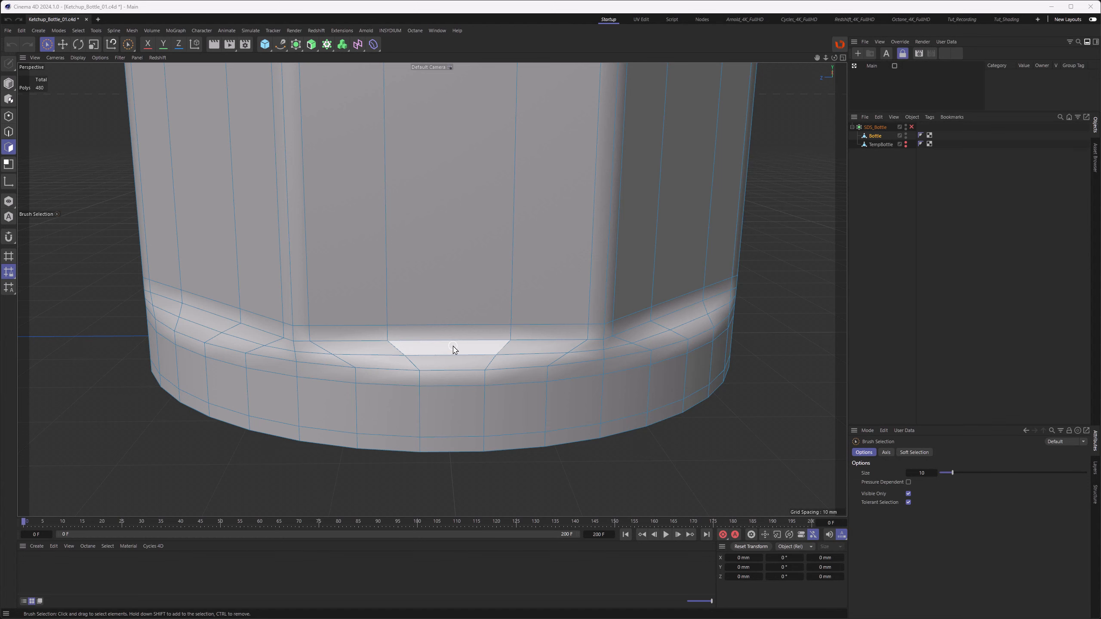
pyautogui.keyDown('alt'); pyautogui.moveTo(459, 347); pyautogui.dragTo(473, 318); pyautogui.keyUp('alt')
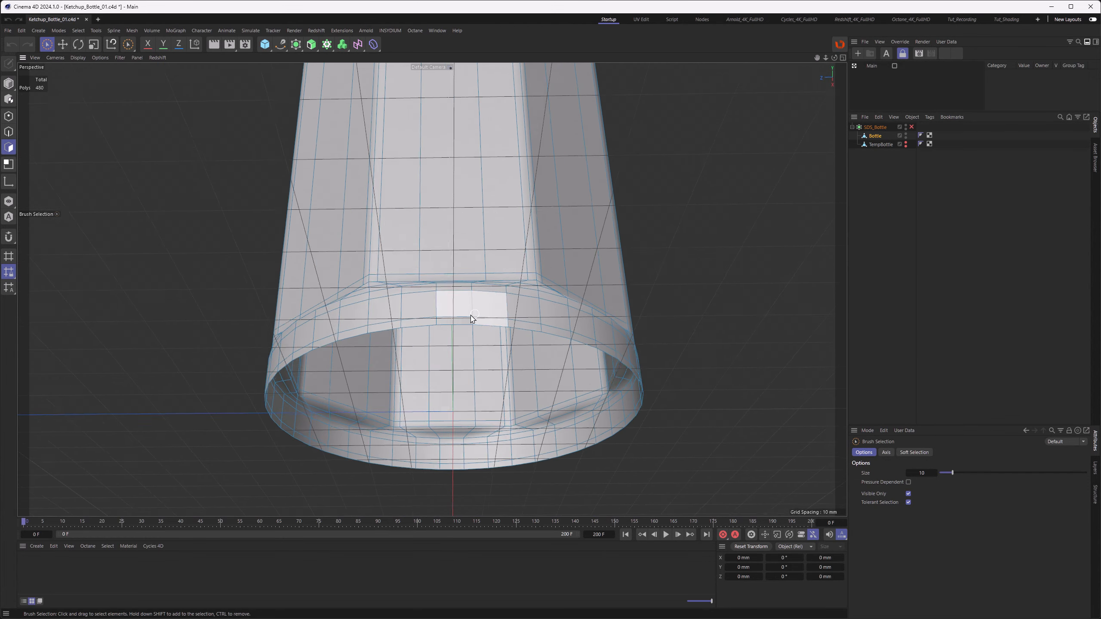
pyautogui.scroll(10, 472, 318)
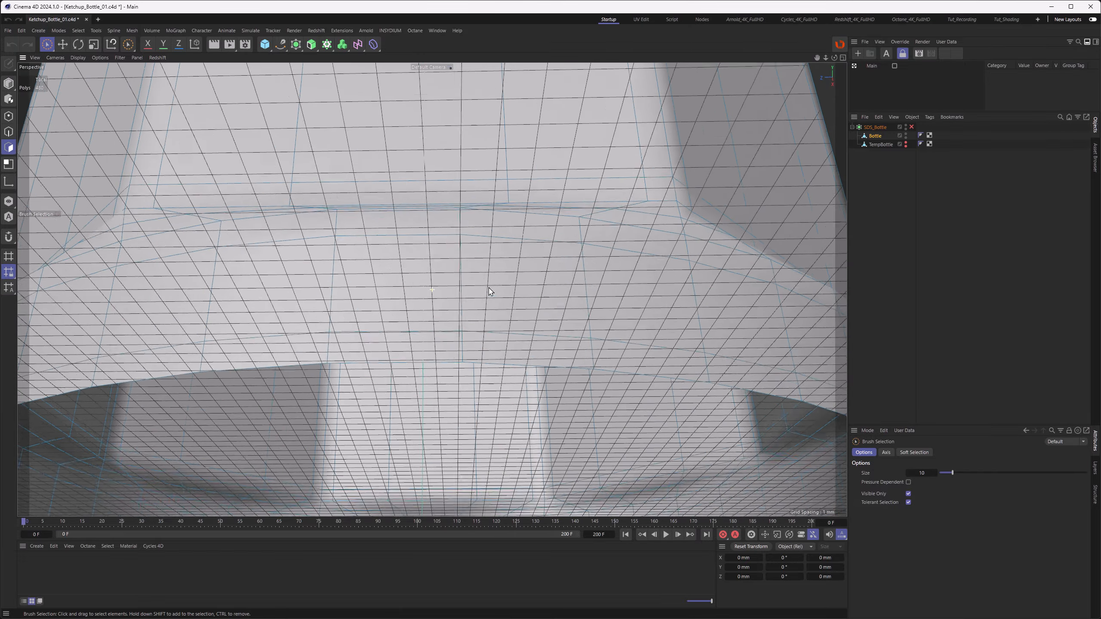
pyautogui.scroll(-10, 430, 308)
pyautogui.scroll(2, 425, 305)
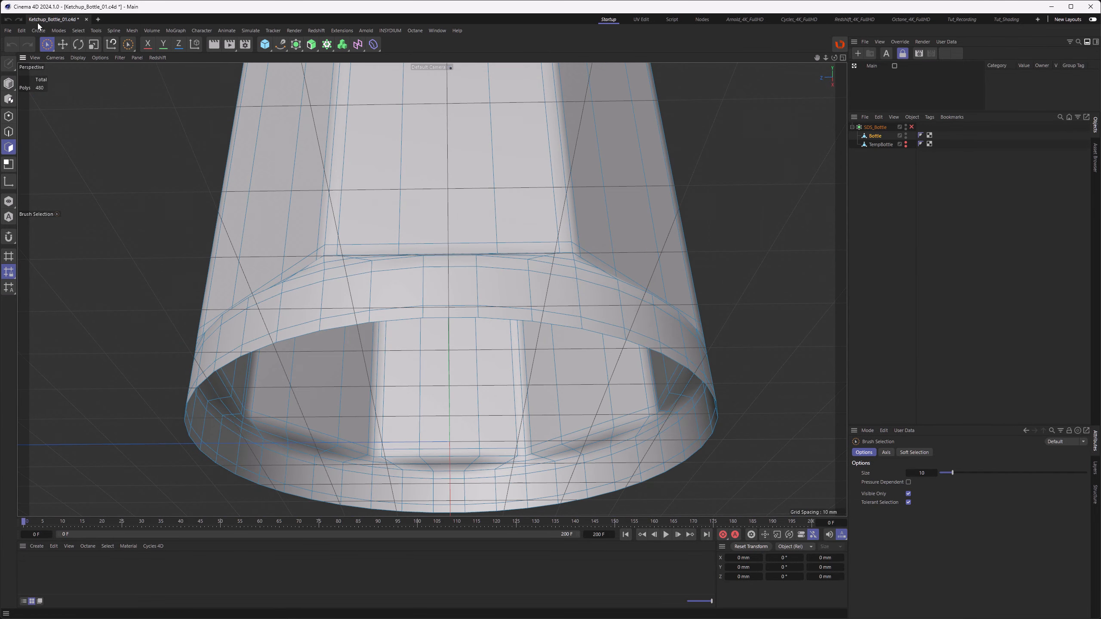
# Step: Loop-select the edge around the bottom opening and scale it inward to shrink the hole
pyautogui.click(62, 43)
pyautogui.click(8, 132)
pyautogui.doubleClick(503, 320)
pyautogui.keyDown('alt'); pyautogui.moveTo(521, 312); pyautogui.dragTo(512, 317); pyautogui.keyUp('alt')
pyautogui.click(94, 45)
pyautogui.keyDown('ctrl'); pyautogui.moveTo(547, 313); pyautogui.dragTo(474, 340); pyautogui.keyUp('ctrl')
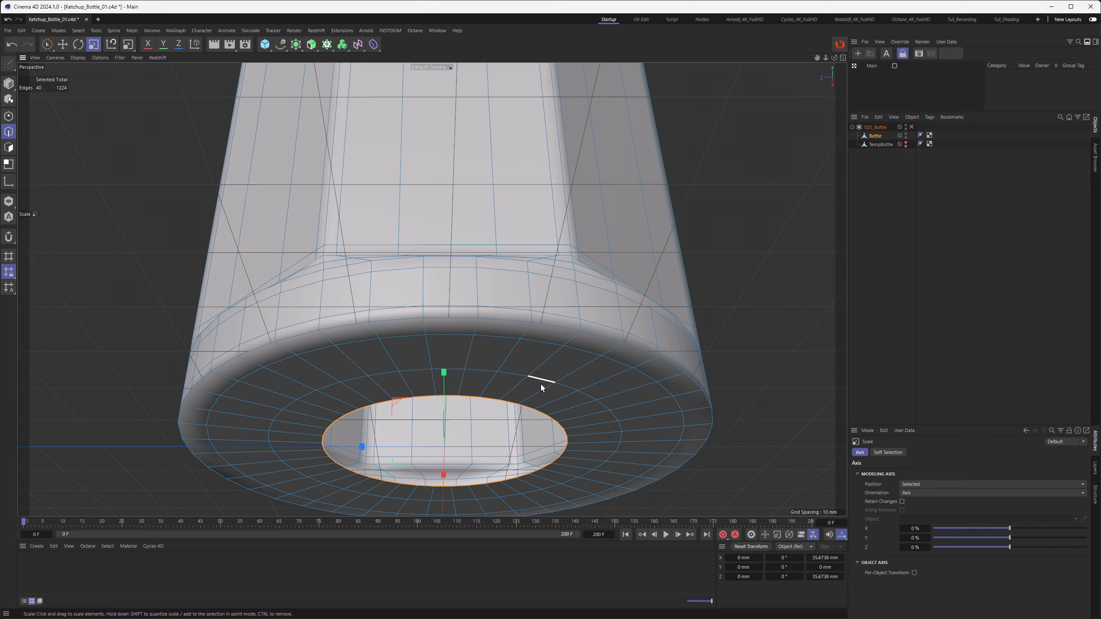
pyautogui.keyDown('alt'); pyautogui.moveTo(536, 381); pyautogui.dragTo(420, 363); pyautogui.keyUp('alt')
pyautogui.scroll(3, 529, 410)
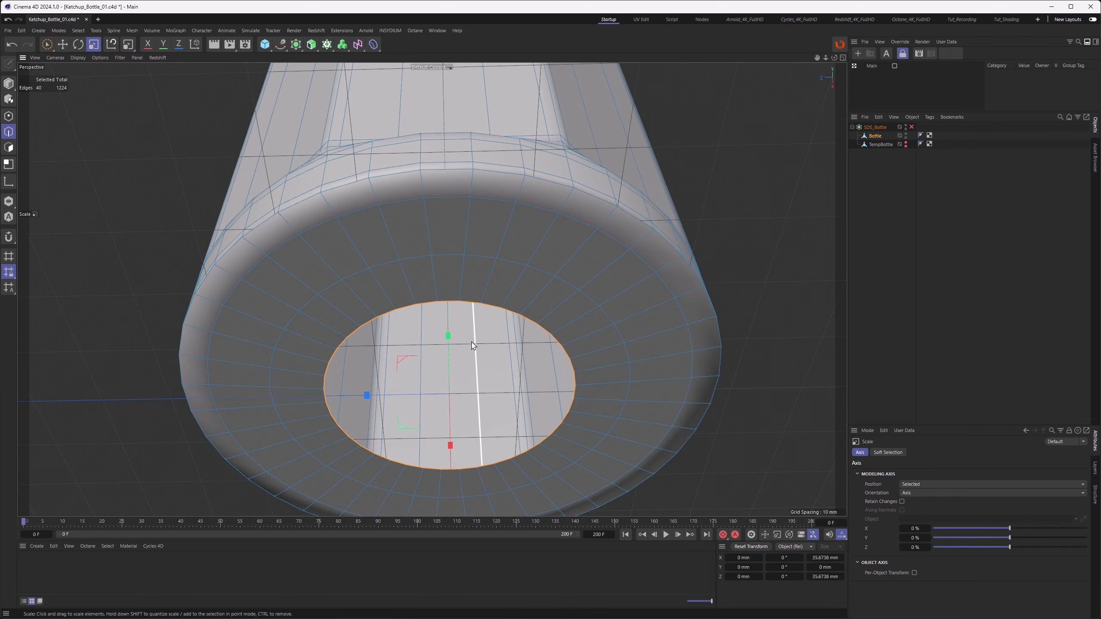
# Step: Close the bottom opening with Close Polygon Hole using the Patch polygon type
pyautogui.press('m')
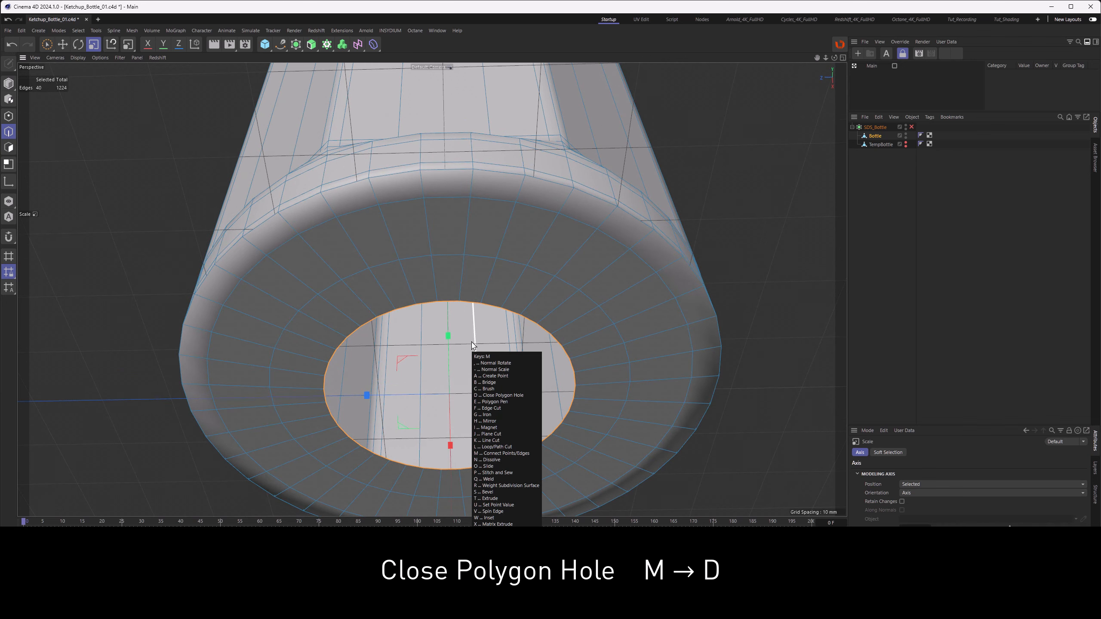
pyautogui.press('d')
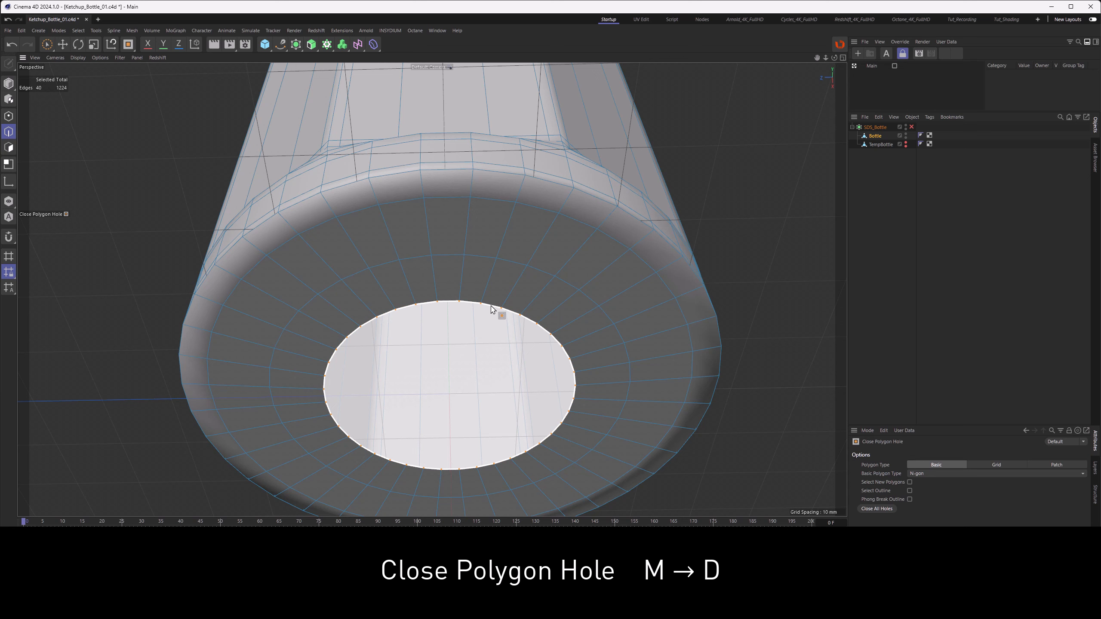
pyautogui.click(496, 314)
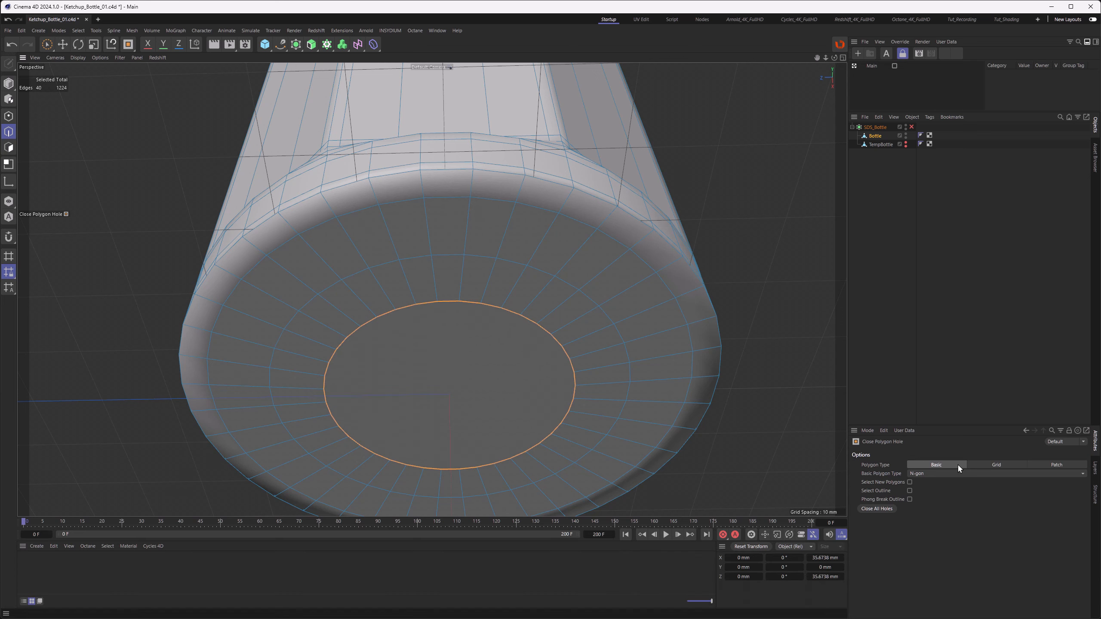
pyautogui.keyDown('alt'); pyautogui.moveTo(535, 404); pyautogui.dragTo(503, 321, button='middle'); pyautogui.keyUp('alt')
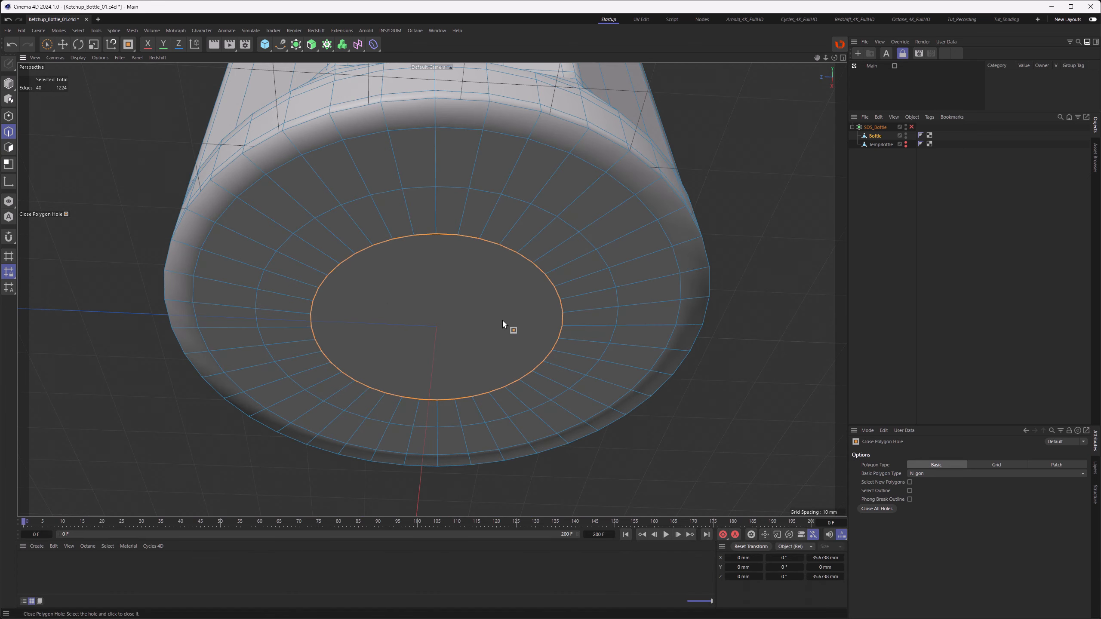
pyautogui.keyDown('alt'); pyautogui.moveTo(421, 310); pyautogui.dragTo(415, 319); pyautogui.keyUp('alt')
pyautogui.keyDown('alt'); pyautogui.moveTo(414, 303); pyautogui.dragTo(413, 312, button='middle'); pyautogui.keyUp('alt')
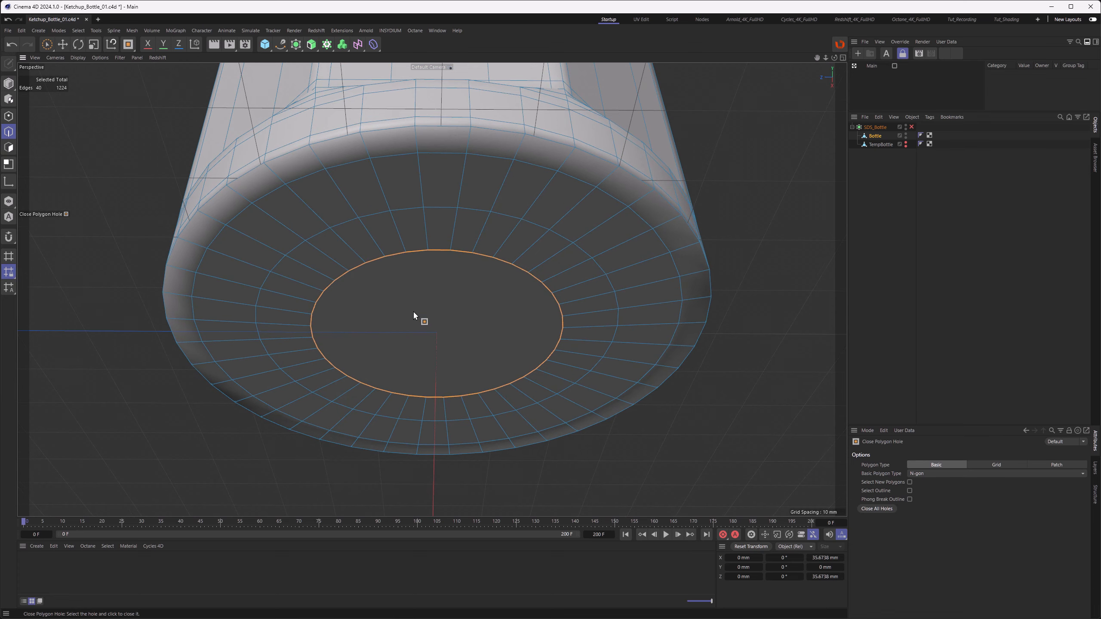
pyautogui.keyDown('alt'); pyautogui.moveTo(413, 311); pyautogui.dragTo(412, 316); pyautogui.keyUp('alt')
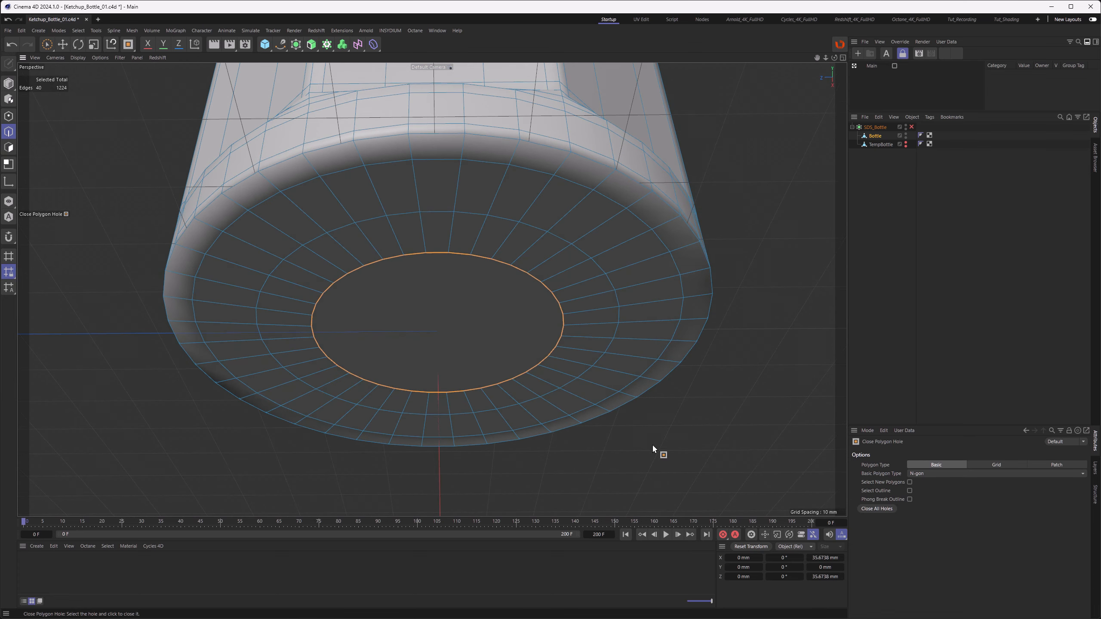
pyautogui.click(1044, 465)
pyautogui.click(335, 297)
pyautogui.keyDown('alt'); pyautogui.moveTo(336, 296); pyautogui.dragTo(313, 208); pyautogui.keyUp('alt')
pyautogui.click(936, 472)
pyautogui.click(936, 472)
pyautogui.click(936, 472)
pyautogui.click(936, 472)
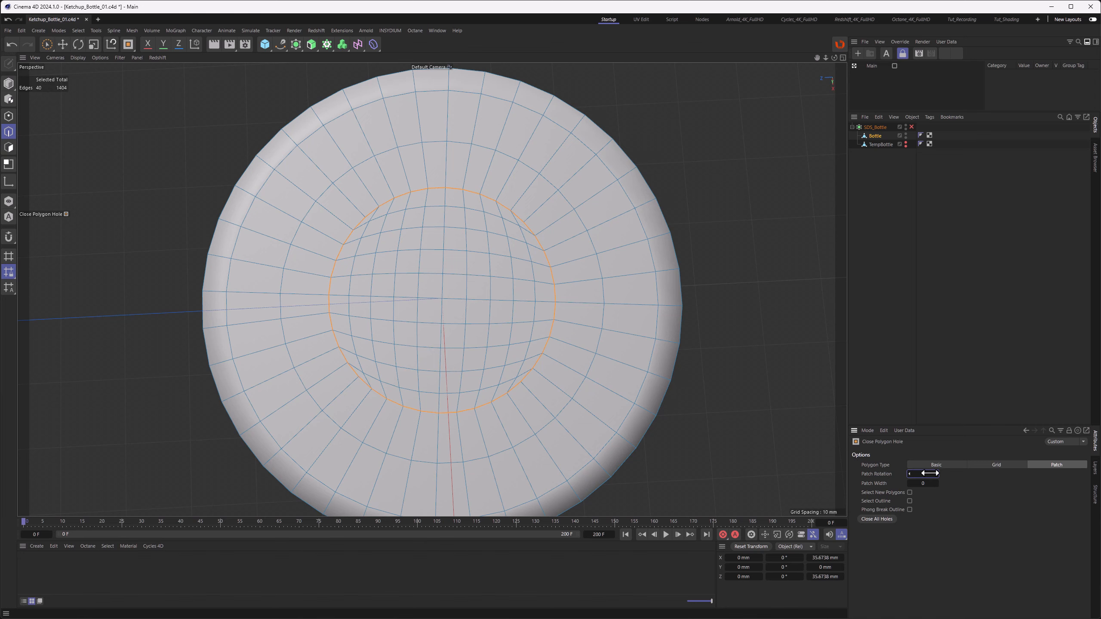
pyautogui.keyDown('alt'); pyautogui.moveTo(462, 292); pyautogui.dragTo(456, 308); pyautogui.keyUp('alt')
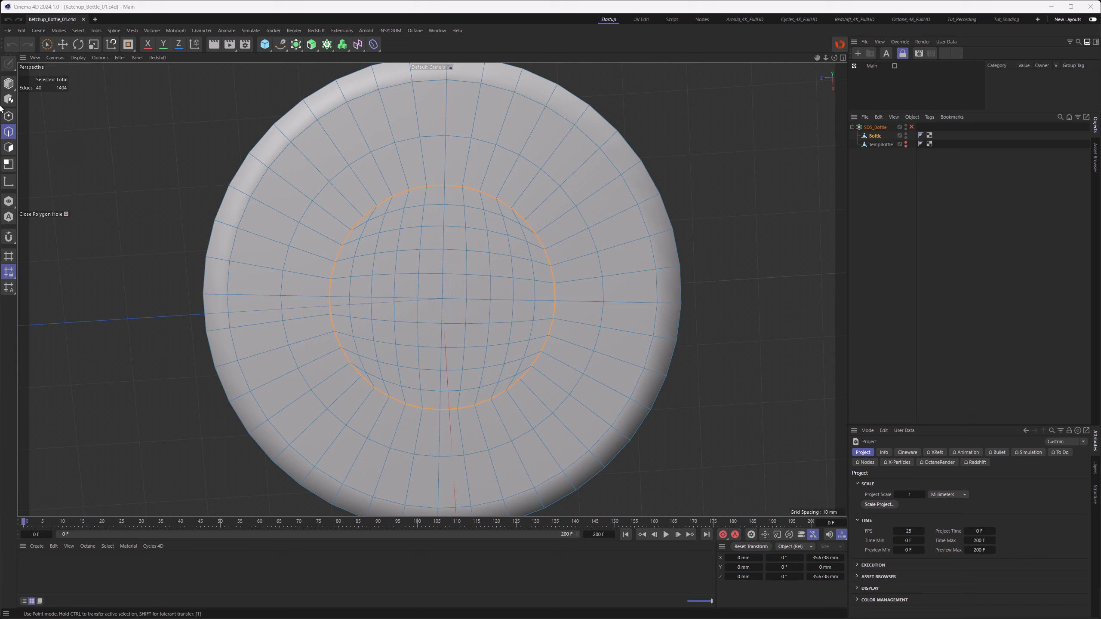
# Step: Select the centre point of the bottom patch and enable soft selection for the Move tool
pyautogui.click(8, 115)
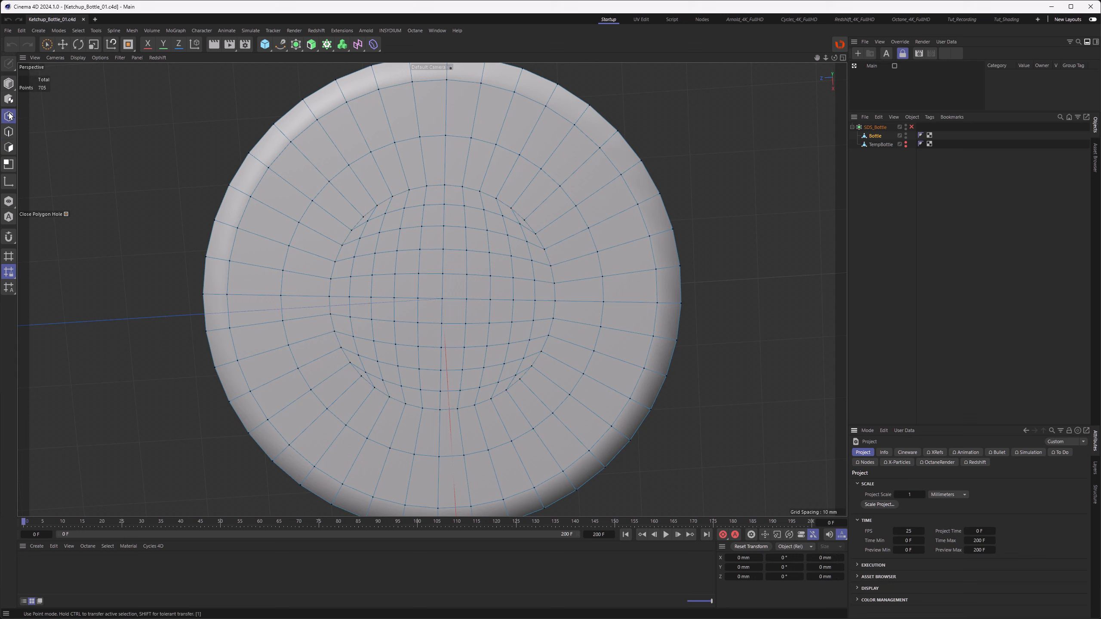
pyautogui.moveTo(46, 44); pyautogui.dragTo(63, 56)
pyautogui.click(63, 58)
pyautogui.click(441, 299)
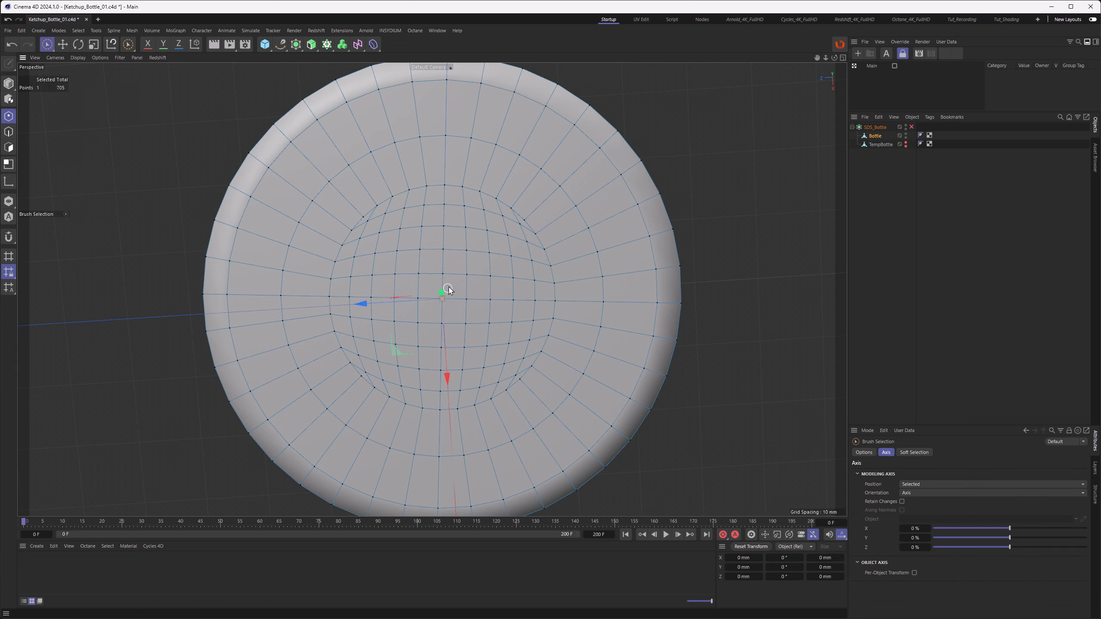
pyautogui.click(59, 43)
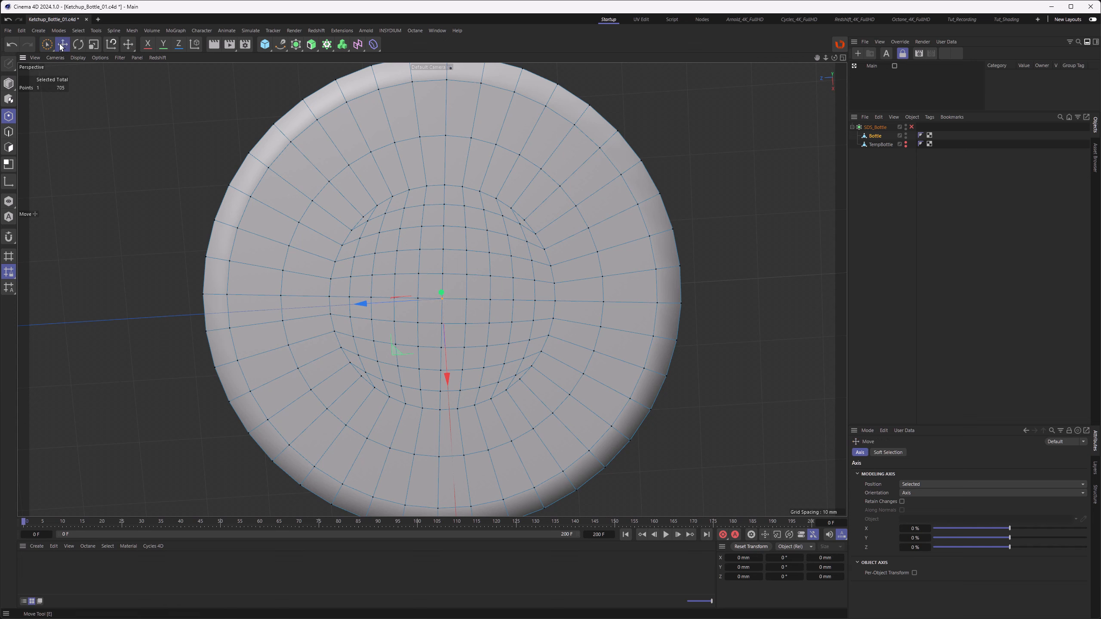
pyautogui.click(881, 453)
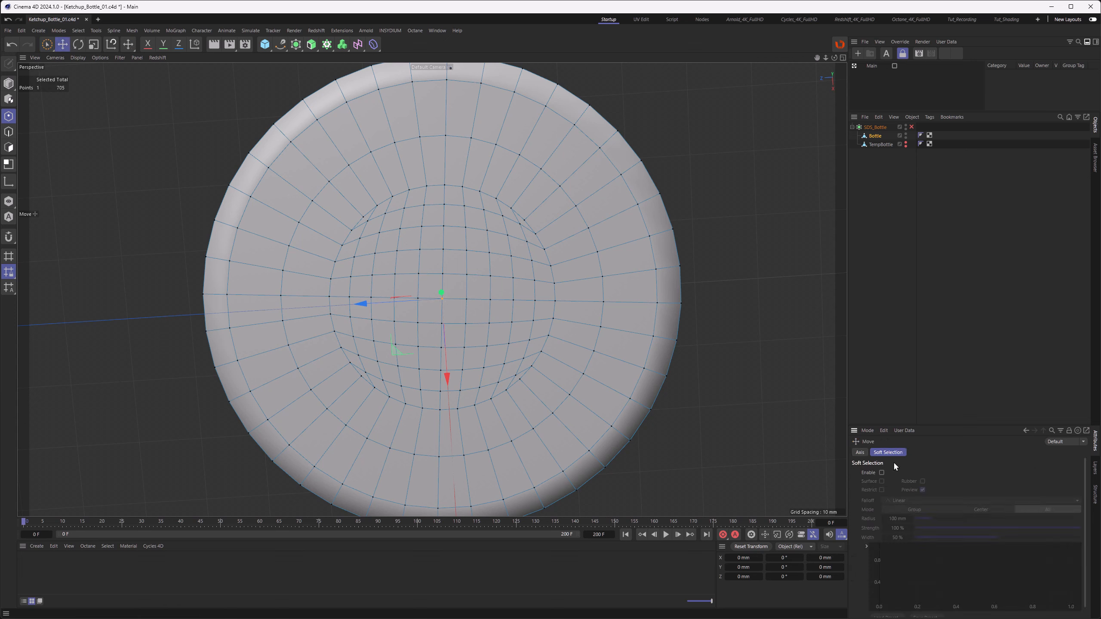
pyautogui.click(882, 472)
# Step: Try to push the bottom centre point up into the bottle with soft selection
pyautogui.scroll(-8, 485, 276)
pyautogui.keyDown('alt'); pyautogui.moveTo(485, 277); pyautogui.dragTo(477, 378); pyautogui.keyUp('alt')
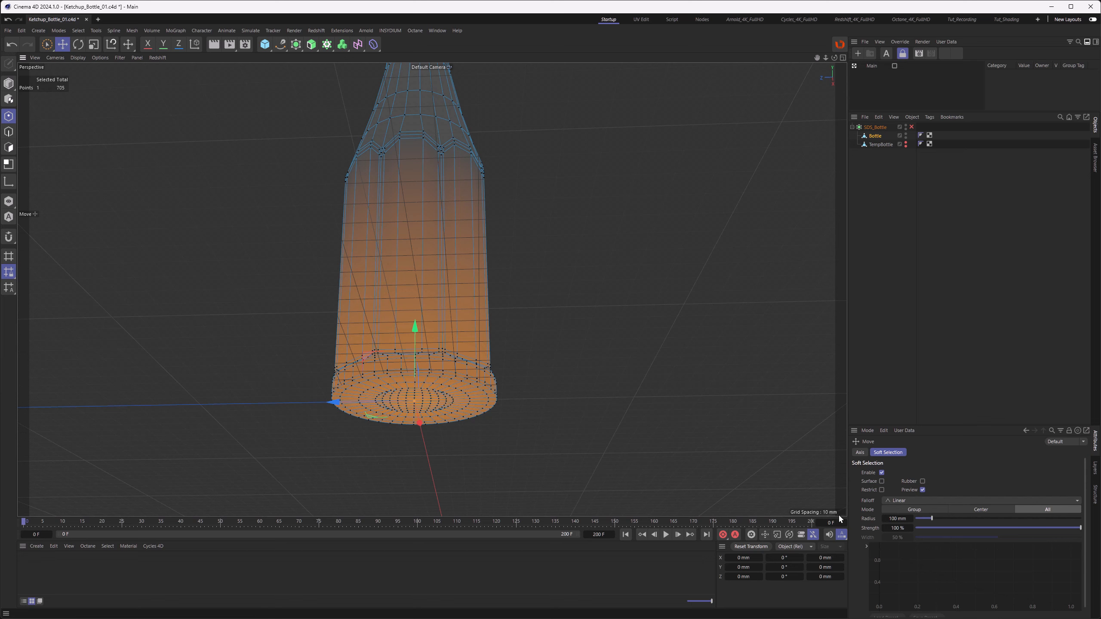
pyautogui.moveTo(417, 332); pyautogui.dragTo(408, 273)
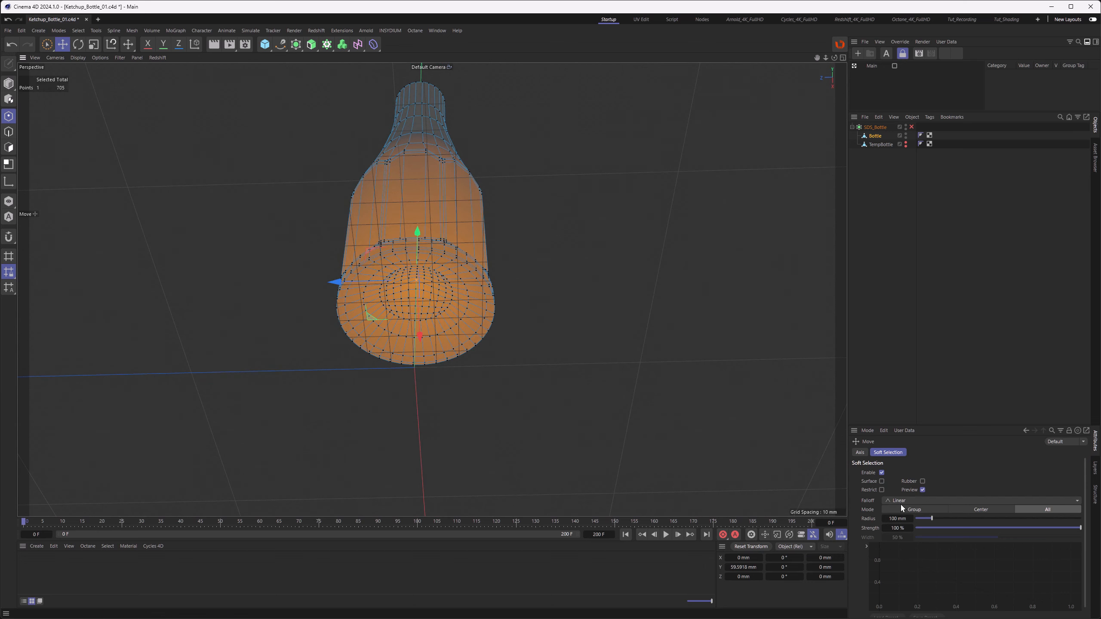
pyautogui.keyDown('alt'); pyautogui.moveTo(409, 289); pyautogui.dragTo(401, 297); pyautogui.keyUp('alt')
pyautogui.click(9, 48)
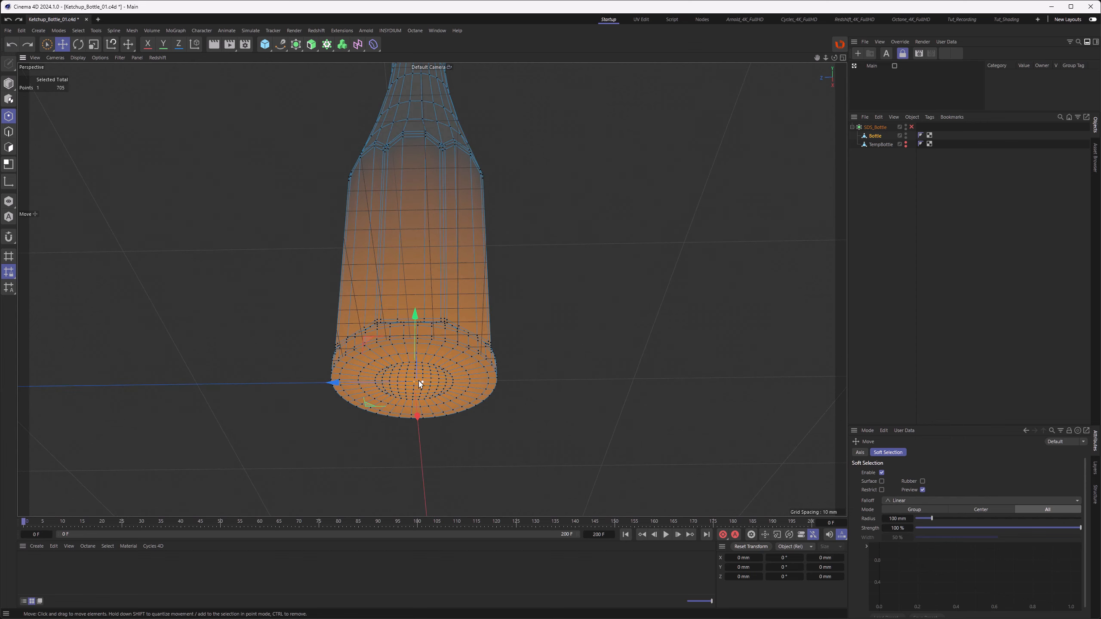
# Step: Set the soft selection radius to 30 mm
pyautogui.scroll(5, 425, 336)
pyautogui.keyDown('alt'); pyautogui.moveTo(418, 317); pyautogui.dragTo(428, 310); pyautogui.keyUp('alt')
pyautogui.keyDown('alt'); pyautogui.moveTo(428, 309); pyautogui.dragTo(428, 237, button='middle'); pyautogui.keyUp('alt')
pyautogui.doubleClick(895, 517)
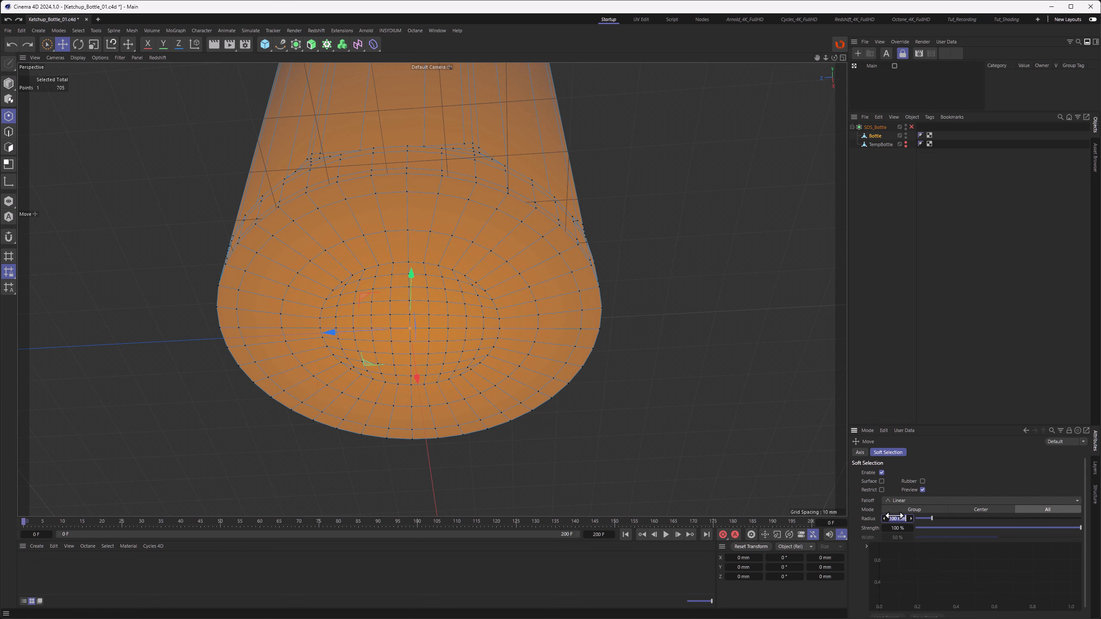
pyautogui.write('30')
pyautogui.press('Return')
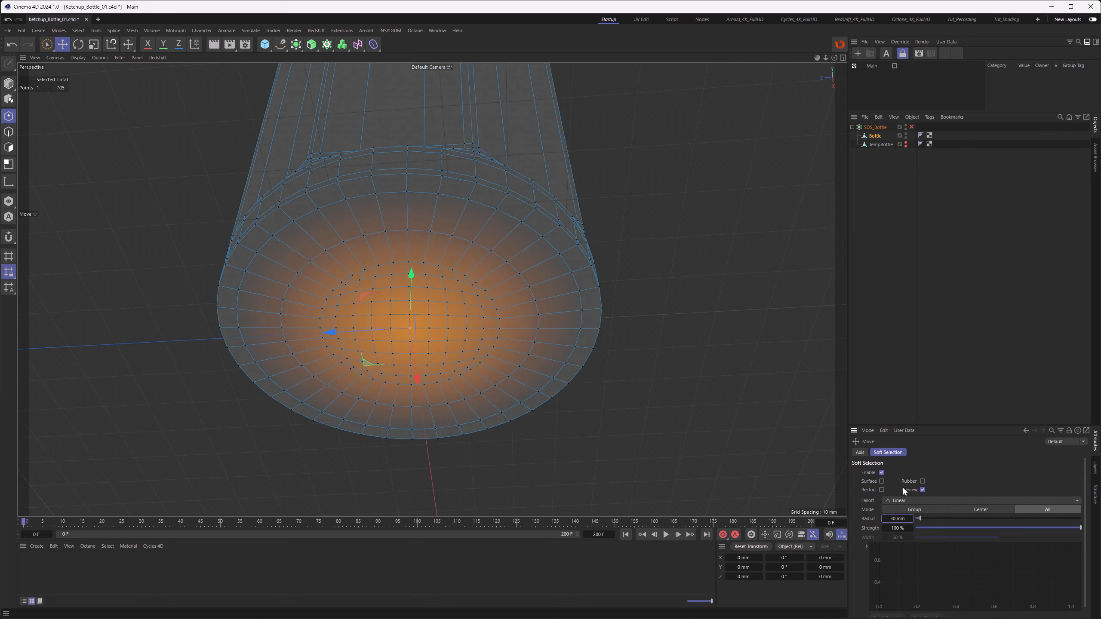
# Step: Push the bottom centre point slightly upward to dent the base, then check it in the right view
pyautogui.keyDown('alt'); pyautogui.moveTo(453, 358); pyautogui.dragTo(460, 335); pyautogui.keyUp('alt')
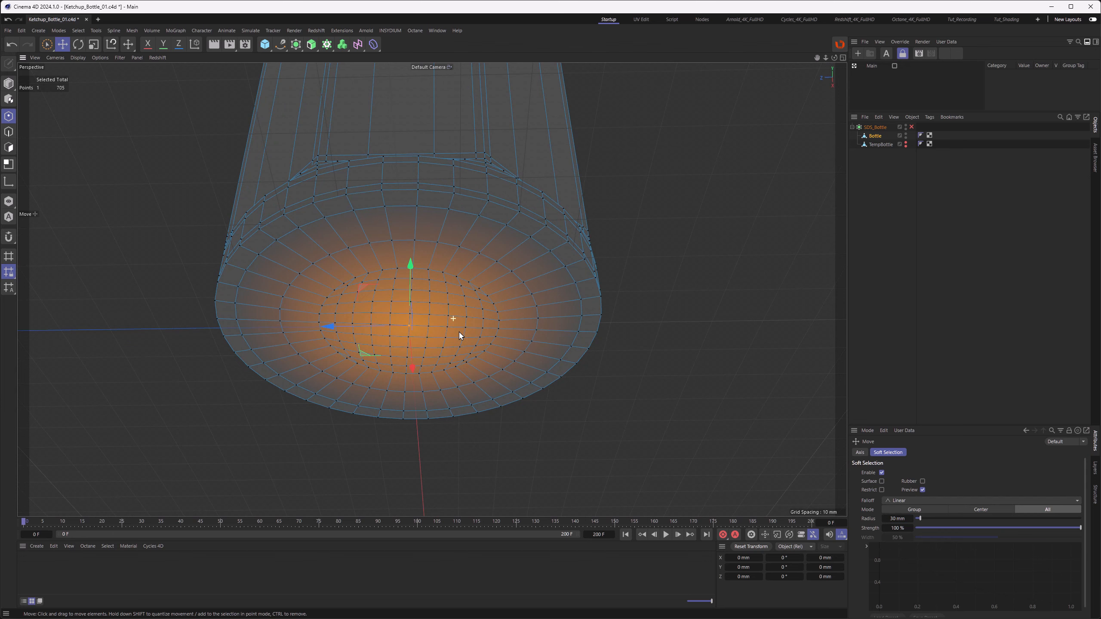
pyautogui.press('F3')
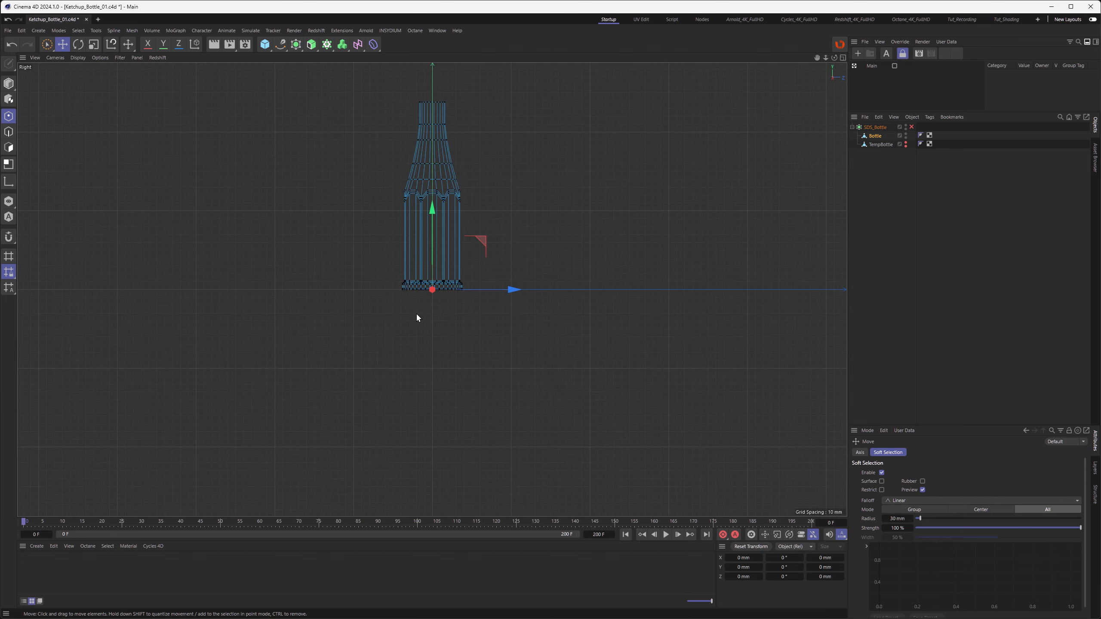
pyautogui.scroll(8, 422, 290)
pyautogui.moveTo(446, 335); pyautogui.dragTo(436, 244)
pyautogui.hotkey('ctrl', 'z')
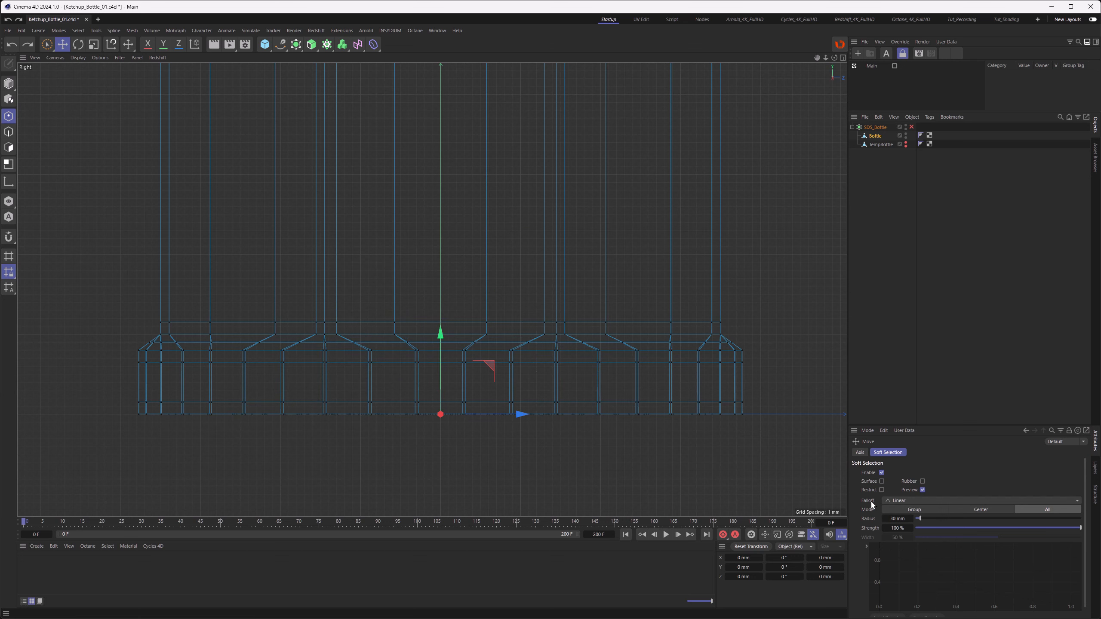
# Step: Switch the soft selection falloff to Circle and push the bottom centre point upward to dent the base
pyautogui.click(898, 501)
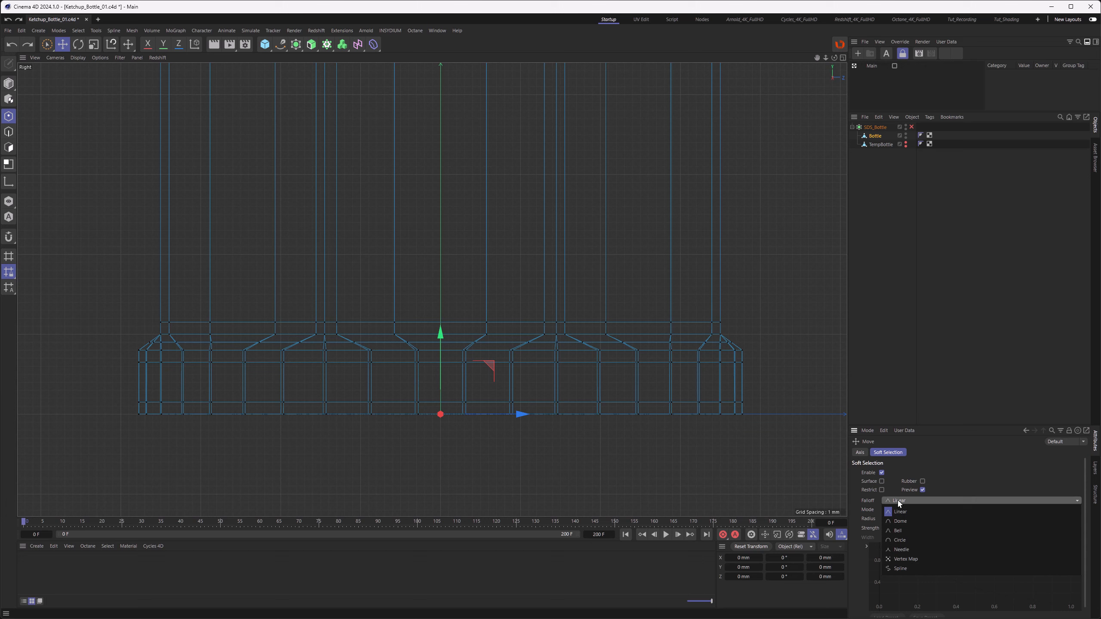
pyautogui.click(900, 539)
pyautogui.moveTo(439, 340); pyautogui.dragTo(434, 282)
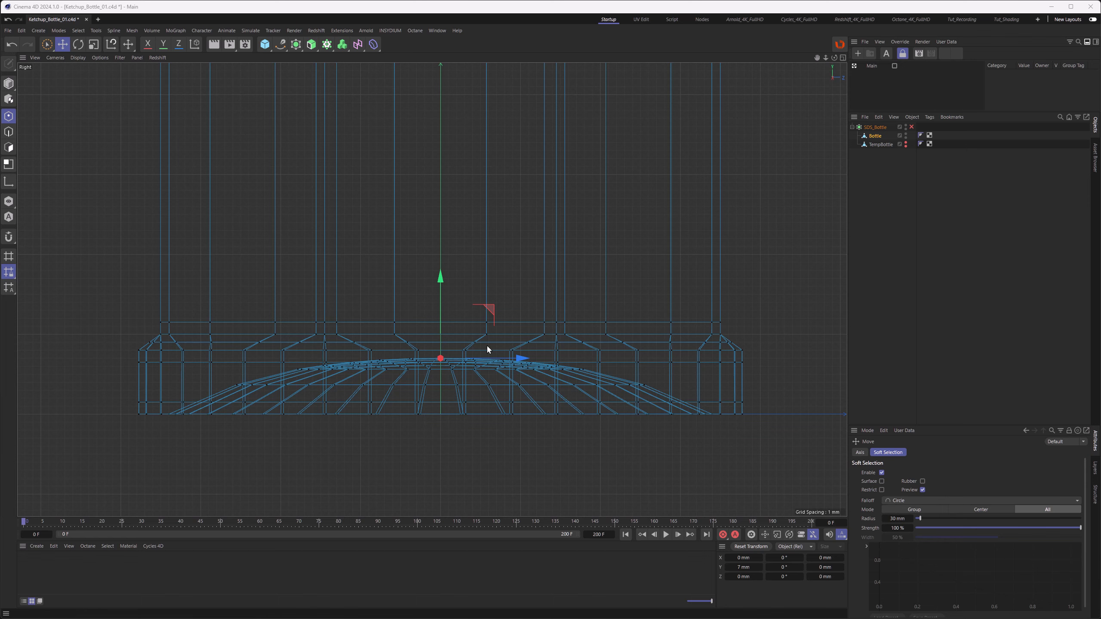
# Step: Switch to edge mode, disable soft selection, and select the edge loops around the bottom rim of the bottle
pyautogui.press('F1')
pyautogui.scroll(5, 568, 237)
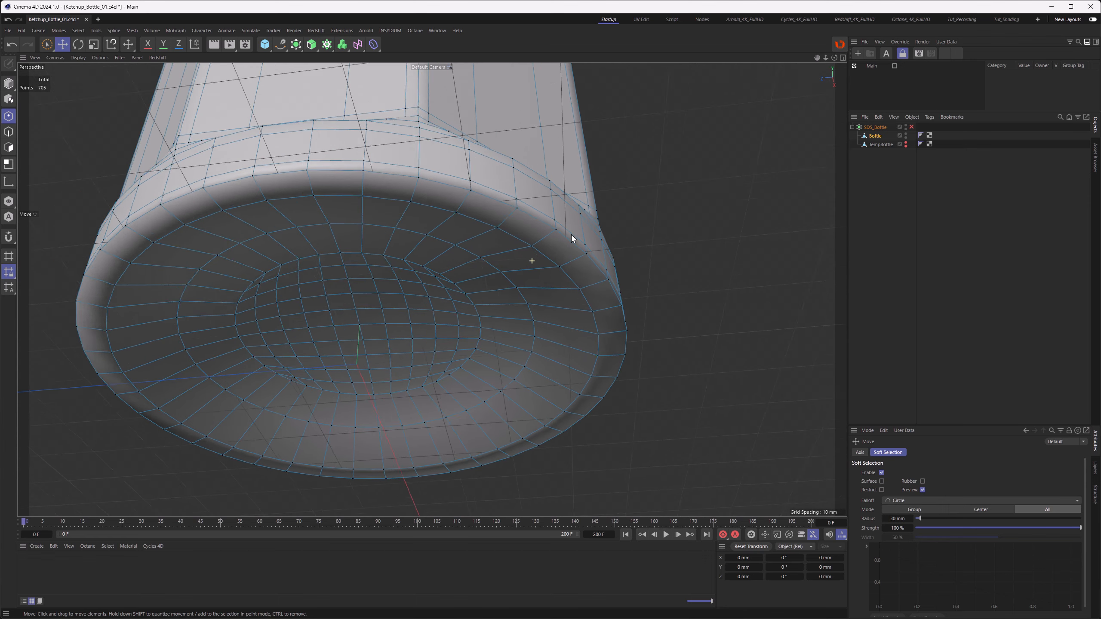
pyautogui.click(8, 132)
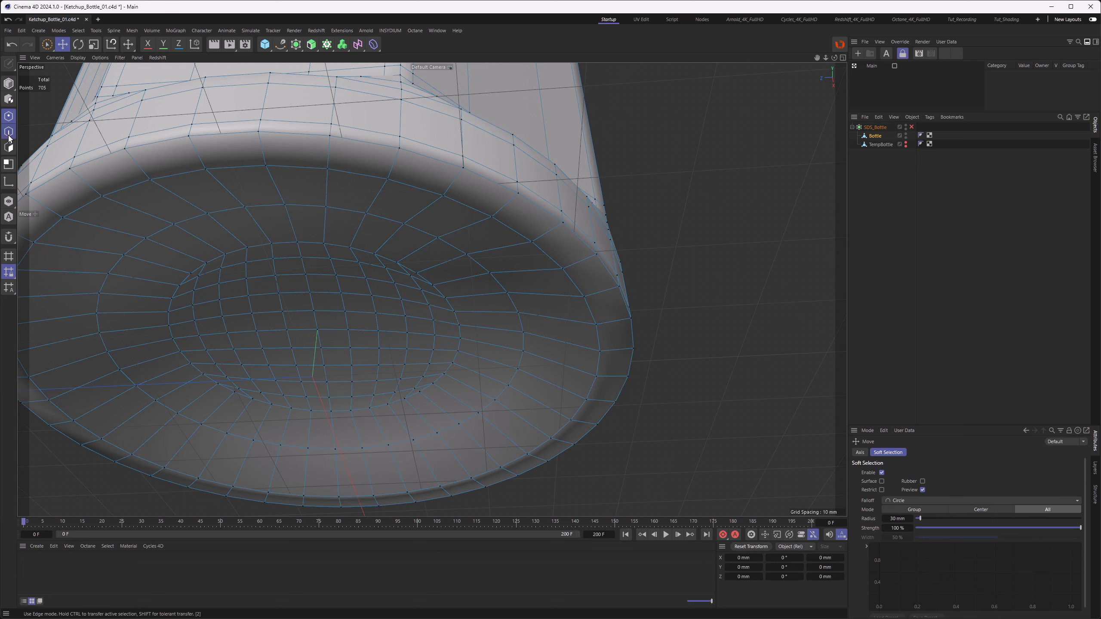
pyautogui.click(881, 472)
pyautogui.click(297, 168)
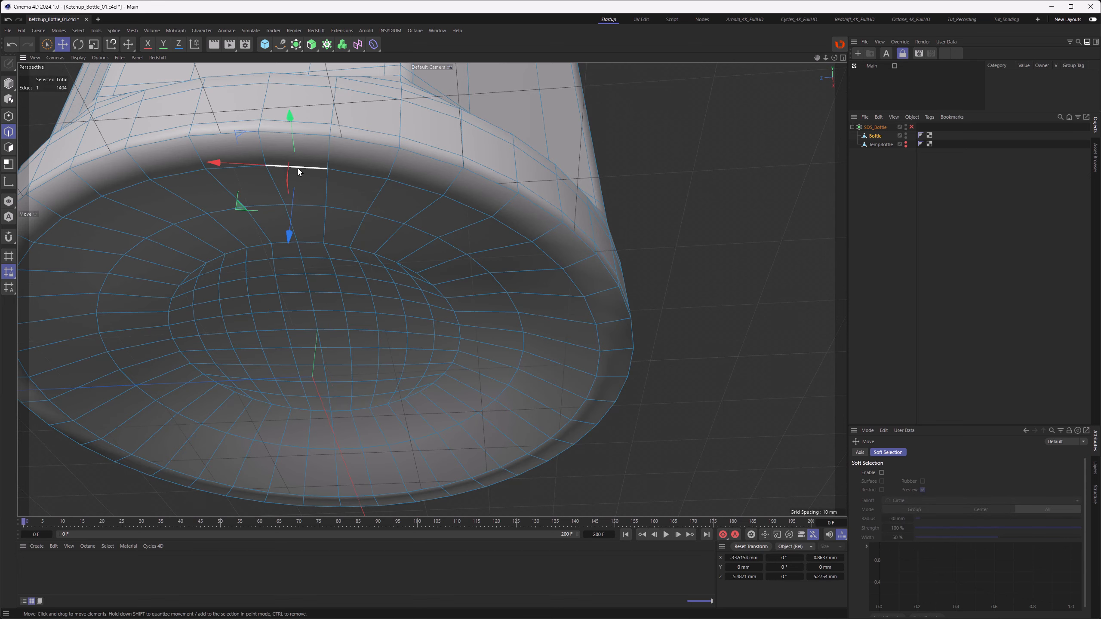
pyautogui.doubleClick(298, 167)
pyautogui.keyDown('shift'); pyautogui.doubleClick(314, 134); pyautogui.keyUp('shift')
pyautogui.keyDown('alt'); pyautogui.moveTo(315, 147); pyautogui.dragTo(330, 151); pyautogui.keyUp('alt')
pyautogui.keyDown('alt'); pyautogui.moveTo(330, 152); pyautogui.dragTo(504, 212, button='middle'); pyautogui.keyUp('alt')
# Step: Bevel the selected bottom rim edges with a 1.5 mm offset using the Solid bevel mode
pyautogui.press('m')
pyautogui.press('s')
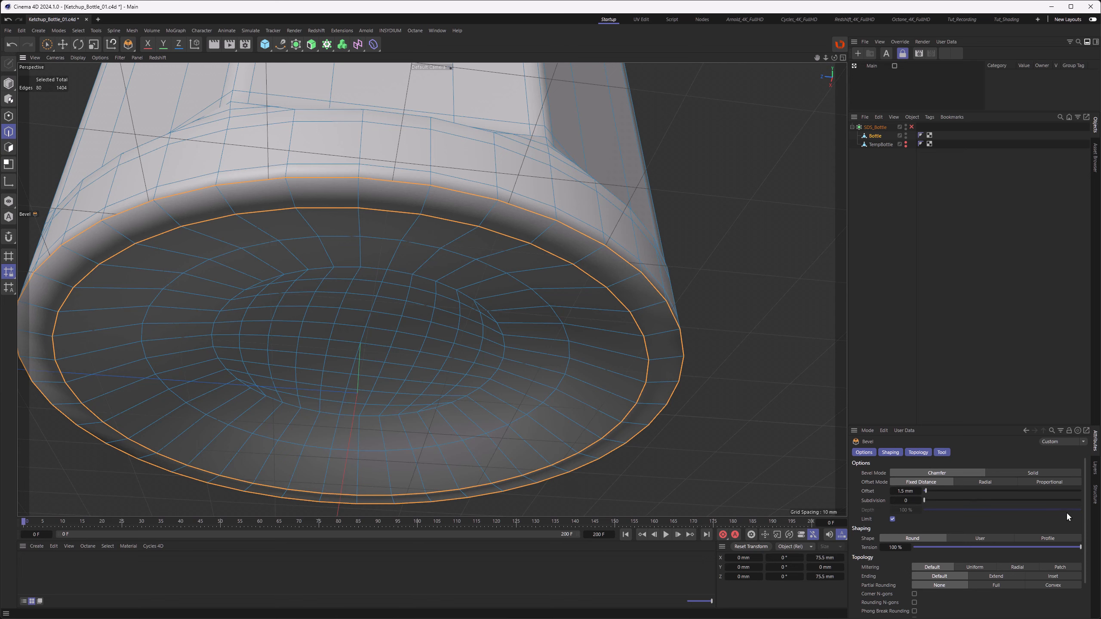
pyautogui.scroll(-2, 1066, 511)
pyautogui.click(873, 608)
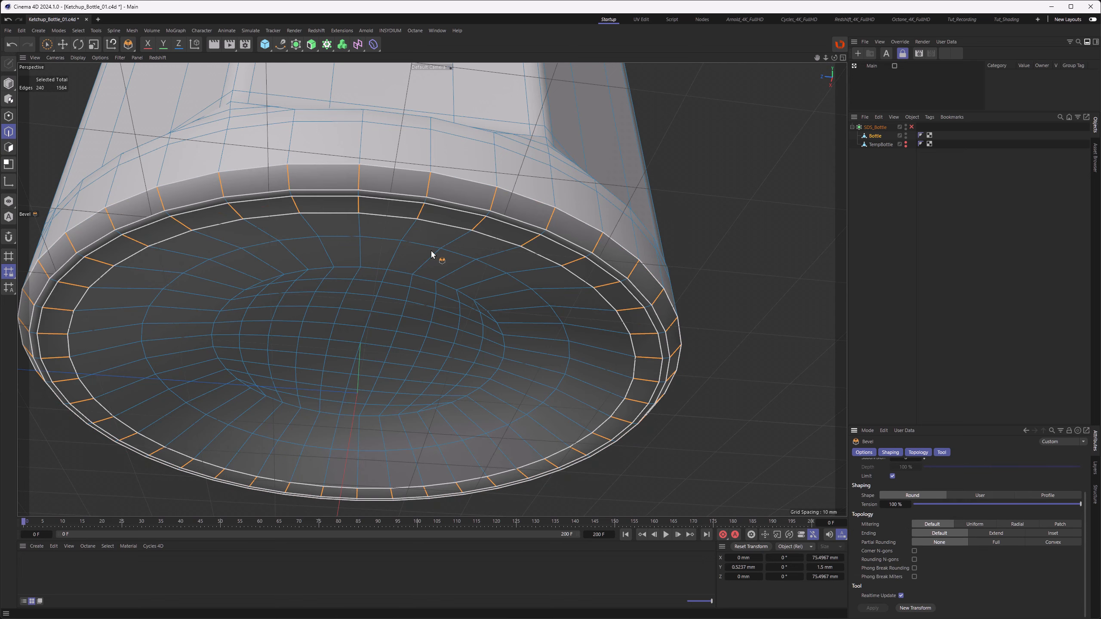
pyautogui.keyDown('alt'); pyautogui.moveTo(431, 250); pyautogui.dragTo(462, 241); pyautogui.keyUp('alt')
pyautogui.moveTo(1085, 501); pyautogui.dragTo(1091, 459)
pyautogui.click(1042, 473)
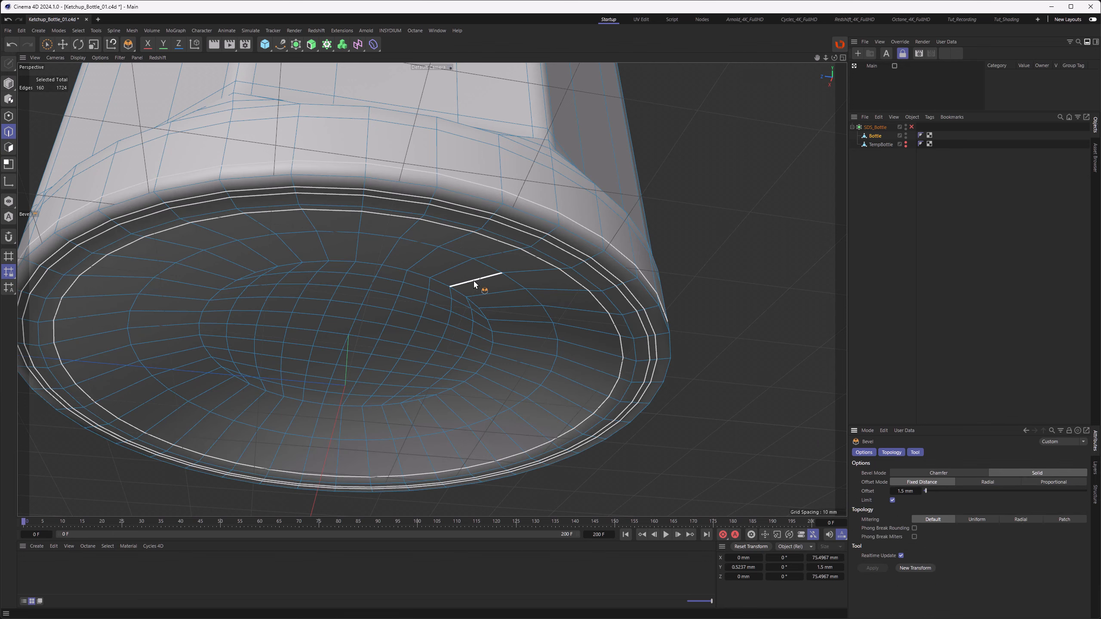
pyautogui.moveTo(473, 280)
pyautogui.keyDown('alt'); pyautogui.mouseDown()
pyautogui.moveTo(472, 293)
pyautogui.moveTo(503, 217)
pyautogui.mouseUp(); pyautogui.keyUp('alt')
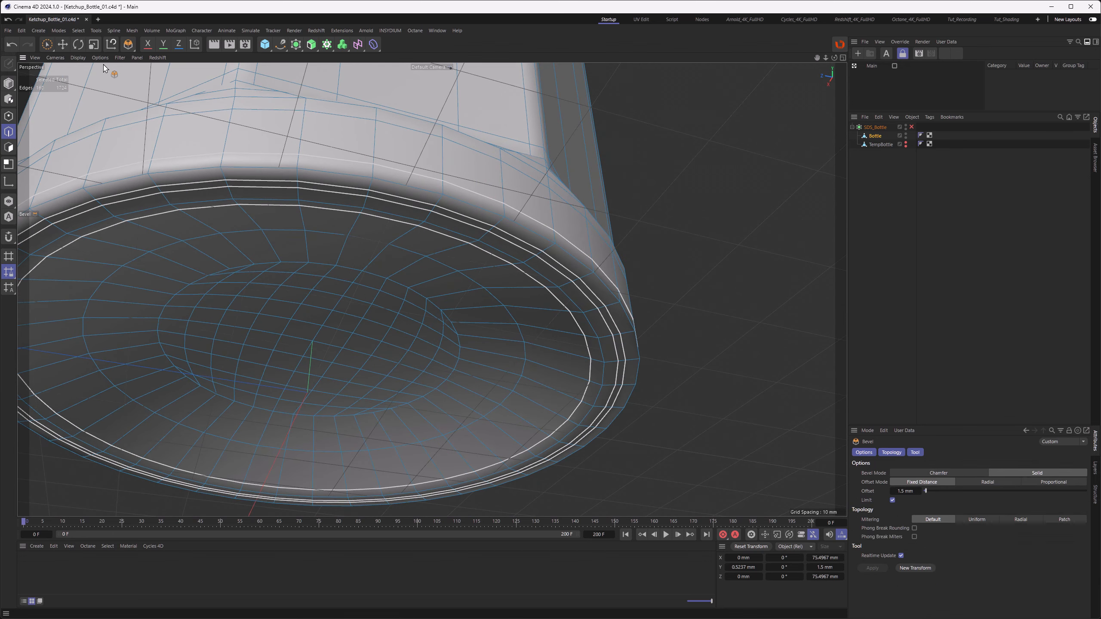
# Step: Switch to the Brush Selection tool and clear the current edge selection
pyautogui.click(50, 44)
pyautogui.click(74, 60)
pyautogui.click(770, 301)
pyautogui.keyDown('alt'); pyautogui.moveTo(680, 296); pyautogui.dragTo(664, 334); pyautogui.keyUp('alt')
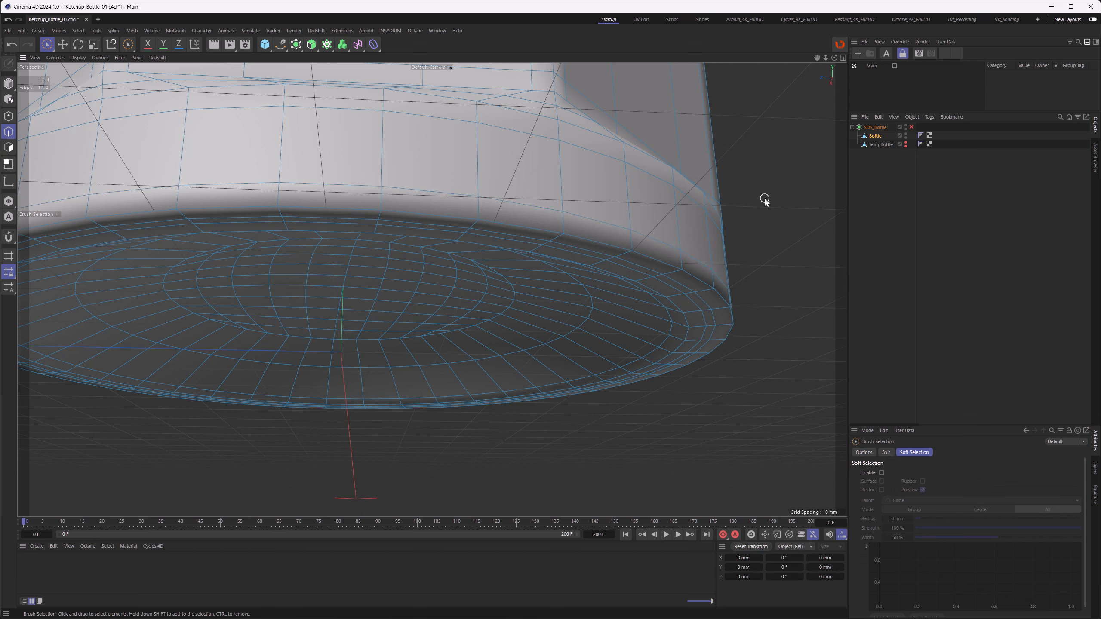
# Step: Enable the Subdivision Surface object to preview the smoothed bottle base
pyautogui.rightClick(764, 199)
pyautogui.click(784, 362)
pyautogui.keyDown('alt'); pyautogui.moveTo(650, 285); pyautogui.dragTo(627, 261); pyautogui.keyUp('alt')
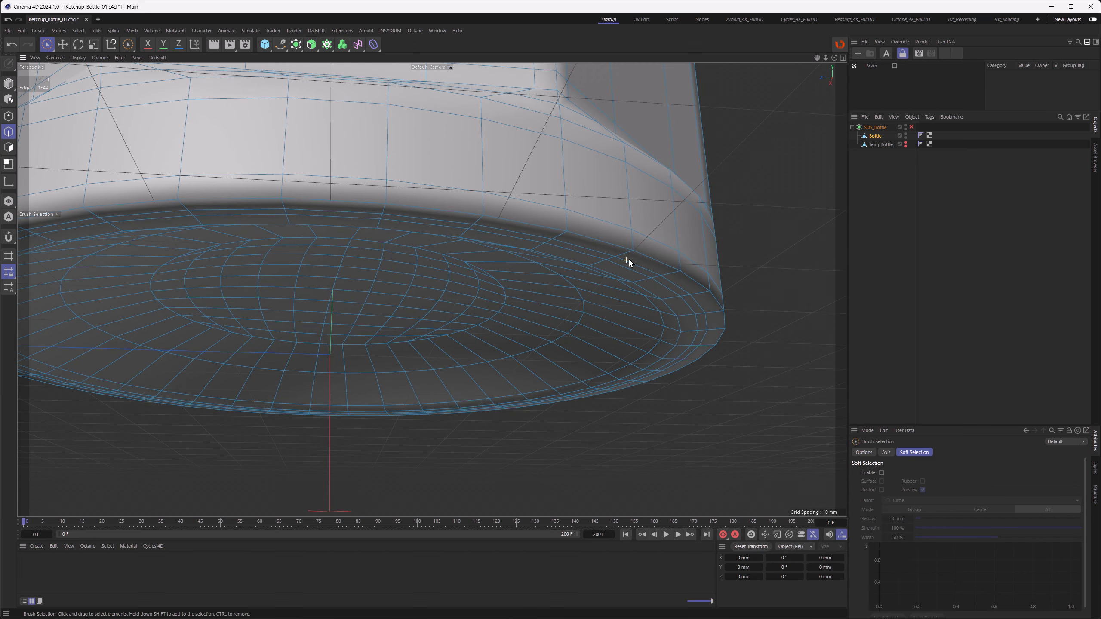
pyautogui.click(912, 126)
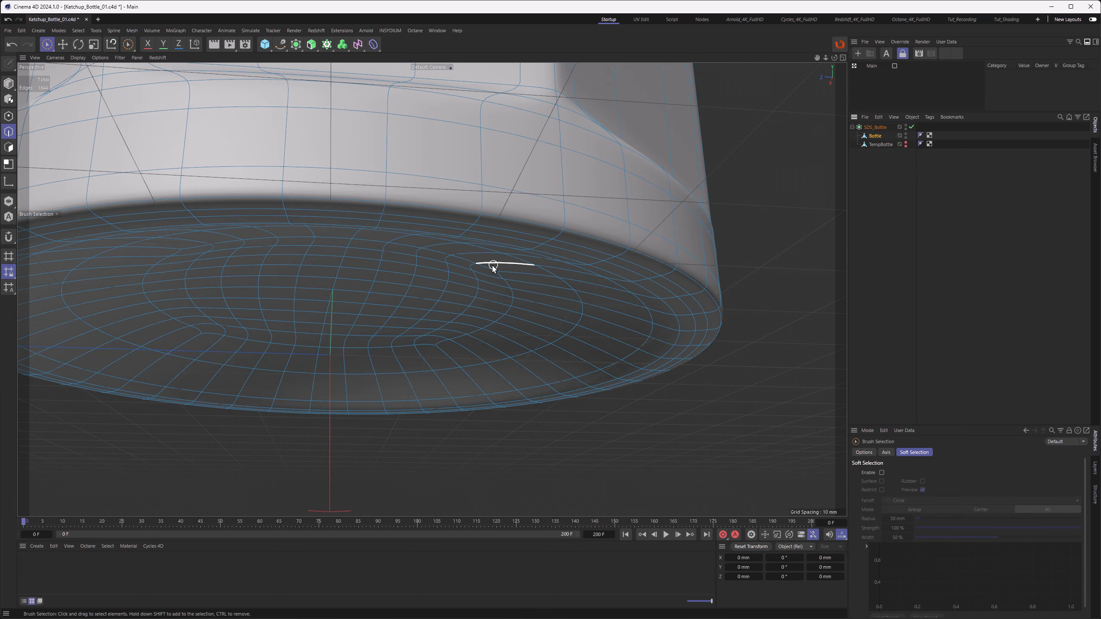
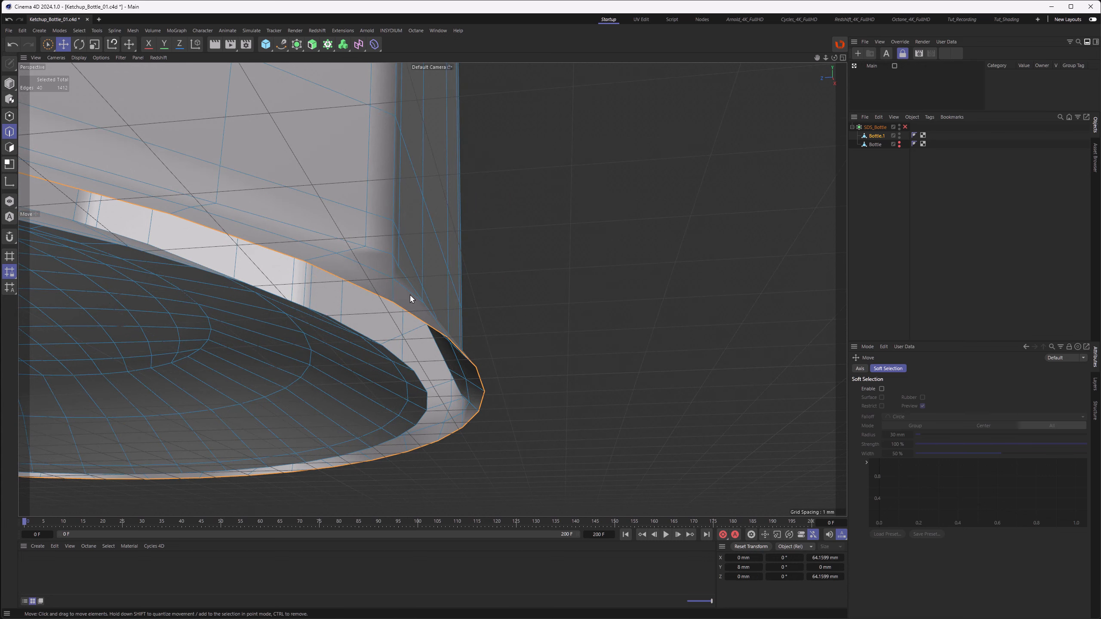
# Step: Scale the selected bottom rim edge loops inward to tighten the beveled edge
pyautogui.press('t')
pyautogui.moveTo(576, 342); pyautogui.dragTo(551, 338)
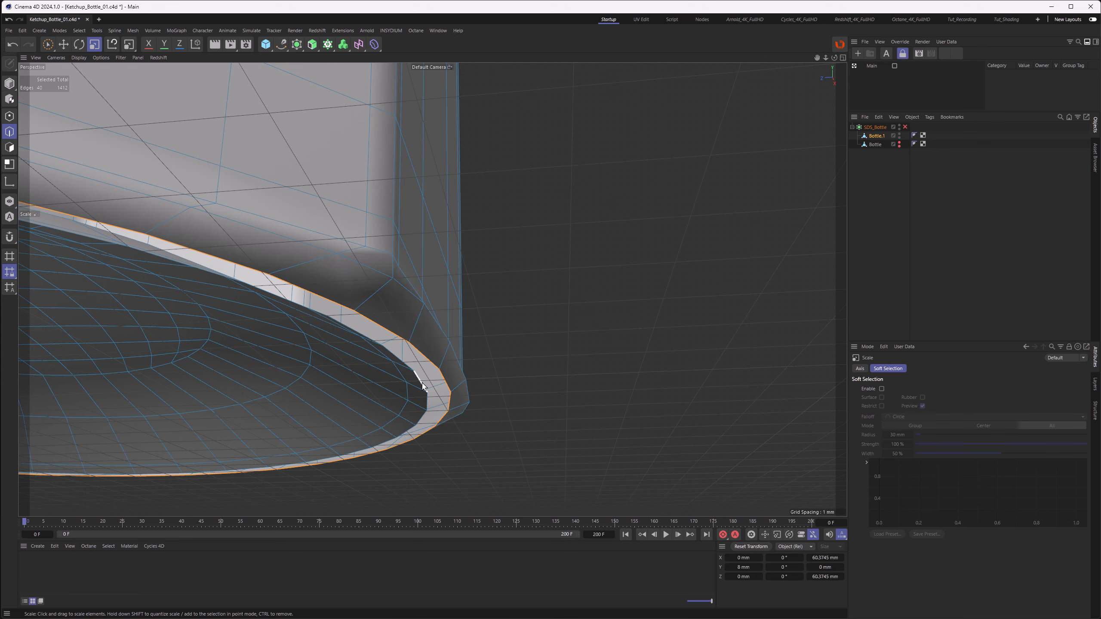
pyautogui.keyDown('shift'); pyautogui.doubleClick(427, 400); pyautogui.keyUp('shift')
pyautogui.keyDown('alt'); pyautogui.moveTo(415, 386); pyautogui.dragTo(426, 375); pyautogui.keyUp('alt')
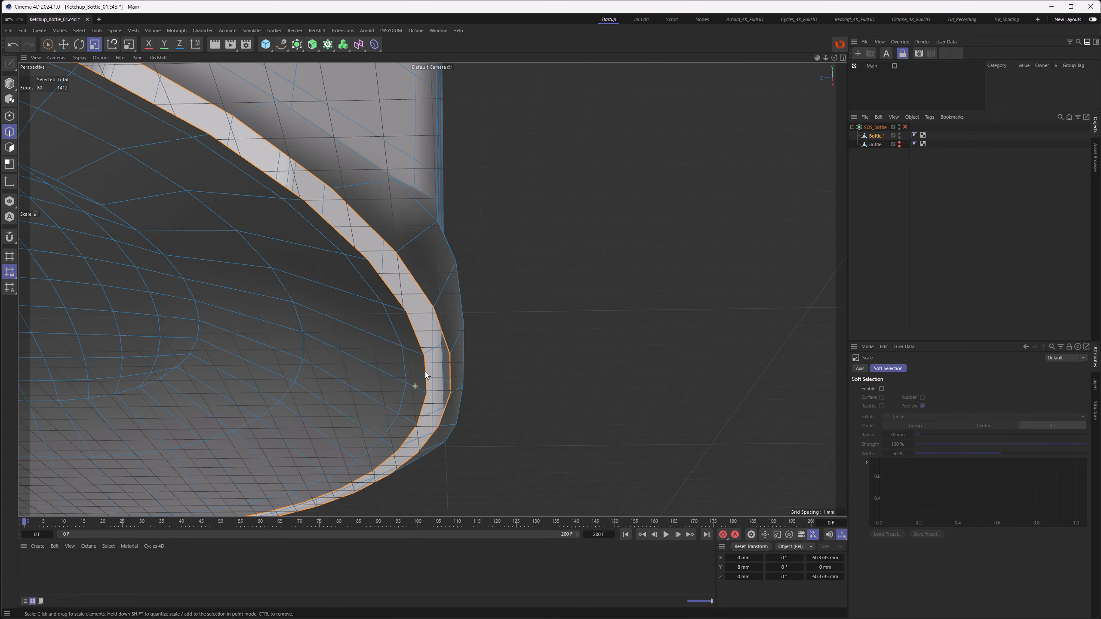
# Step: Stitch and Sew the bottom rim edges and toggle the Bottle object's visibility
pyautogui.press('m')
pyautogui.press('p')
pyautogui.moveTo(425, 357); pyautogui.dragTo(373, 365)
pyautogui.keyDown('alt'); pyautogui.click(899, 145); pyautogui.keyUp('alt')
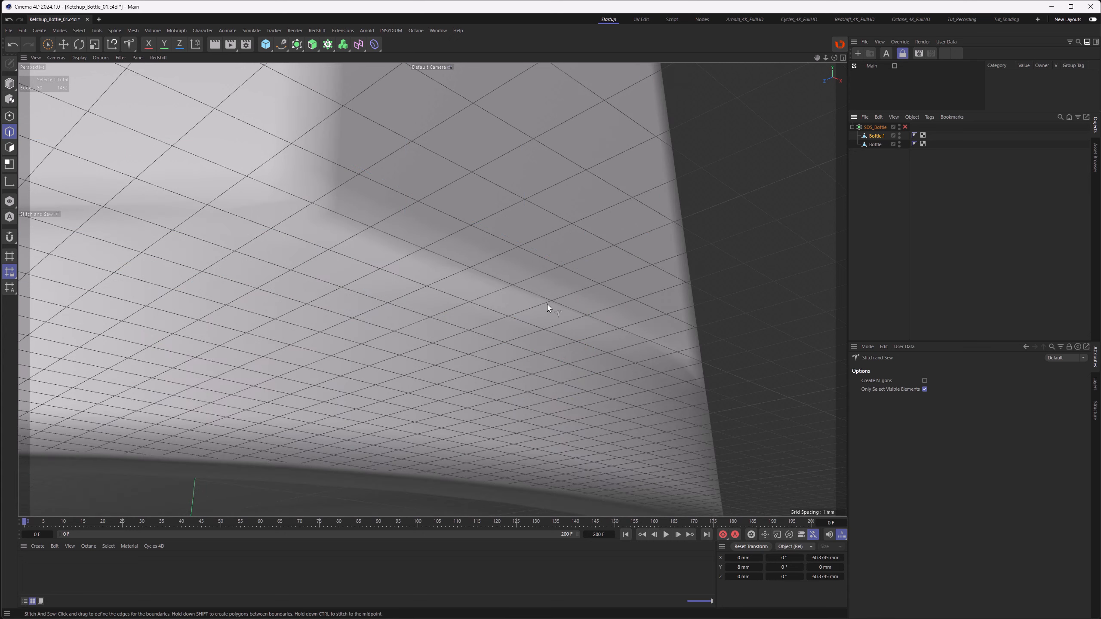
# Step: In the right view, switch to Rectangle Selection and select all elements of the bottle's bottom dome
pyautogui.press('F3')
pyautogui.scroll(2, 336, 141)
pyautogui.click(48, 45)
pyautogui.click(74, 63)
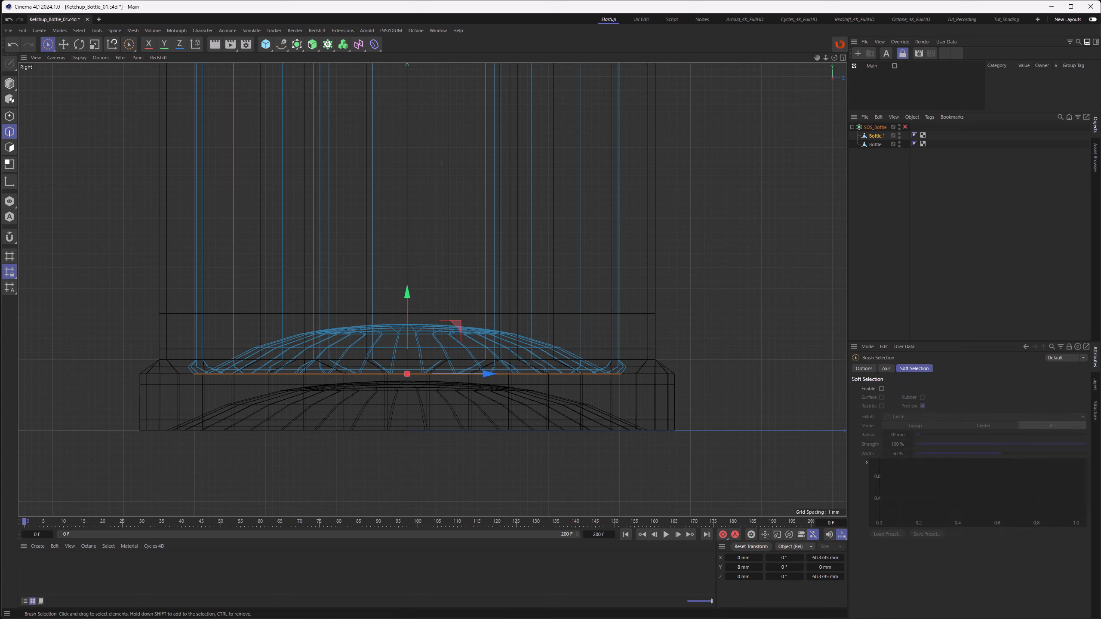
pyautogui.click(48, 44)
pyautogui.click(76, 75)
pyautogui.moveTo(172, 277); pyautogui.dragTo(700, 435)
pyautogui.scroll(3, 418, 326)
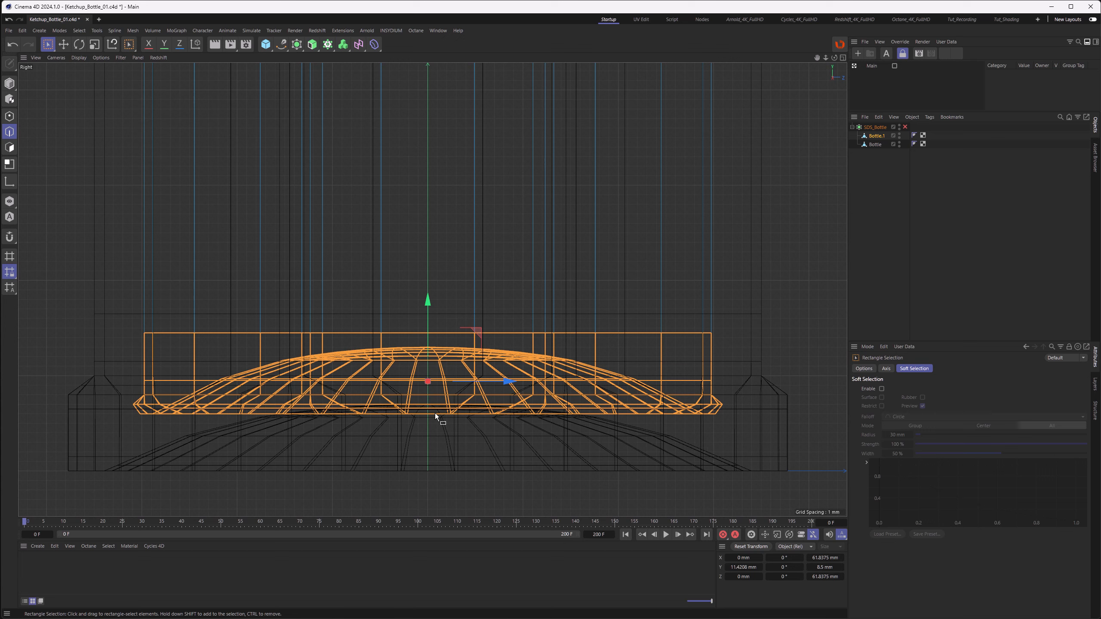
# Step: In polygon mode, loop-select the bottom rim ring and fill-select all bottom polygons inside it
pyautogui.keyDown('alt'); pyautogui.moveTo(435, 413); pyautogui.dragTo(422, 397, button='middle'); pyautogui.keyUp('alt')
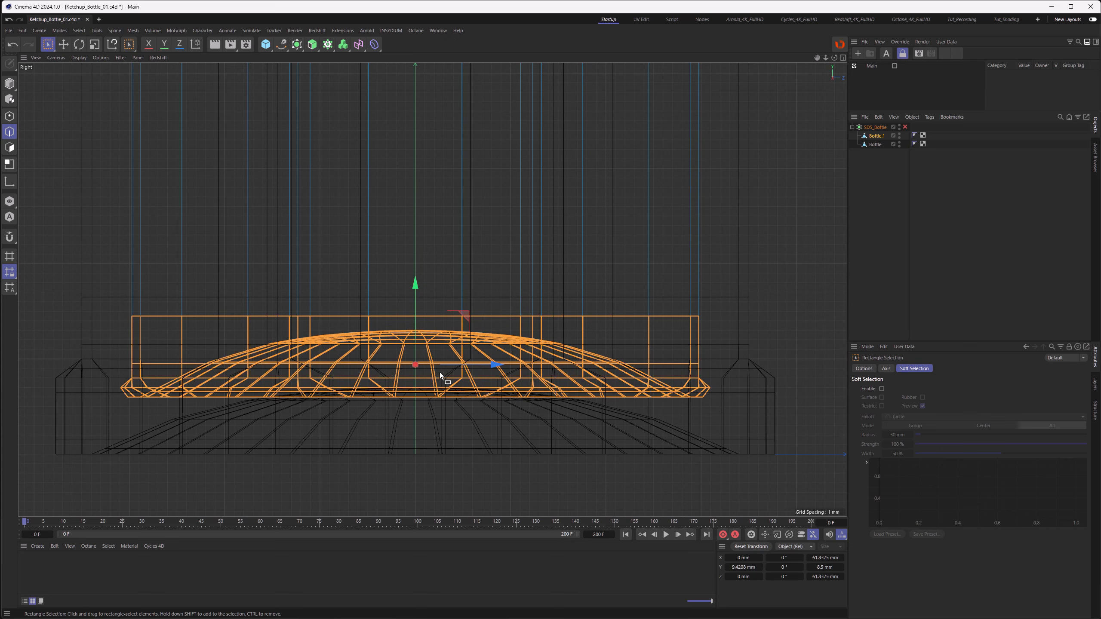
pyautogui.press('F1')
pyautogui.keyDown('alt'); pyautogui.moveTo(379, 400); pyautogui.dragTo(496, 320); pyautogui.keyUp('alt')
pyautogui.press('u')
pyautogui.press('l')
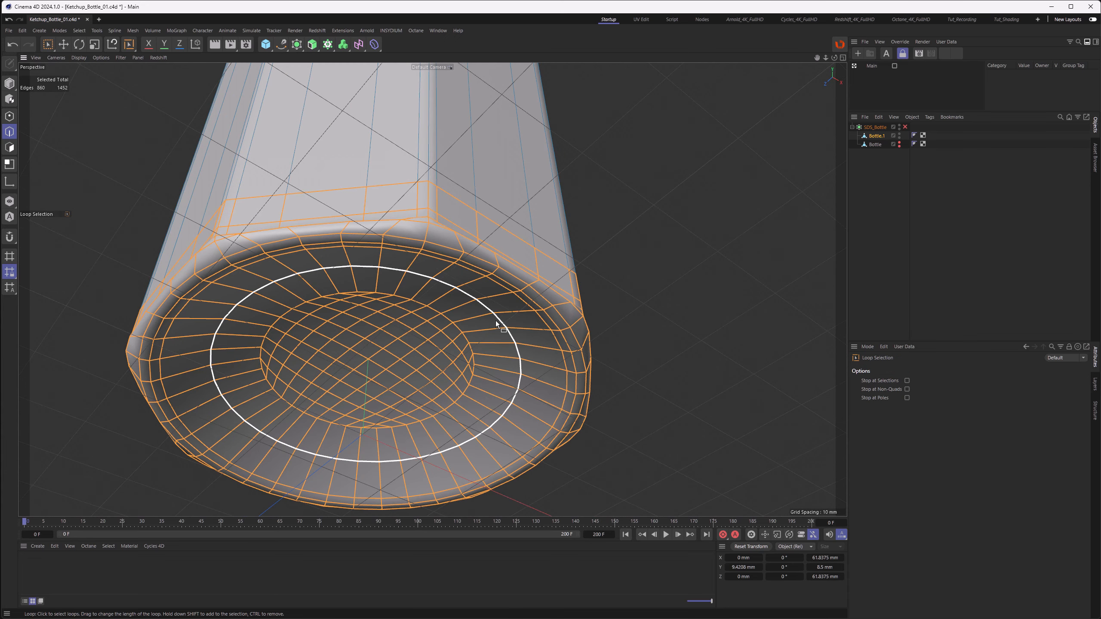
pyautogui.keyDown('ctrl'); pyautogui.click(9, 149); pyautogui.keyUp('ctrl')
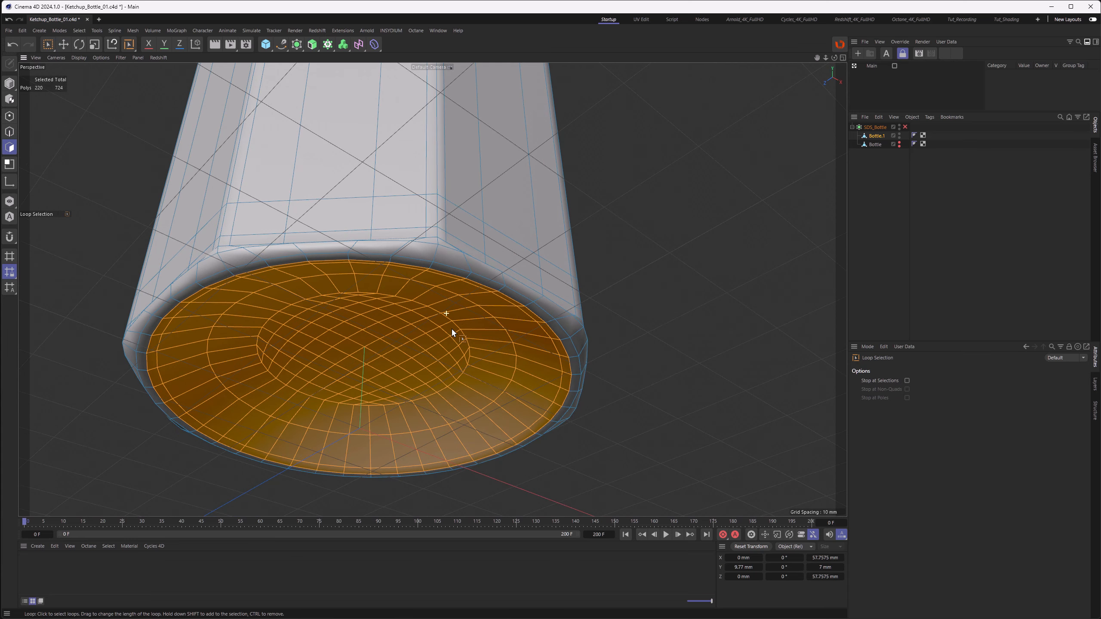
pyautogui.keyDown('alt'); pyautogui.moveTo(452, 329); pyautogui.dragTo(456, 331); pyautogui.keyUp('alt')
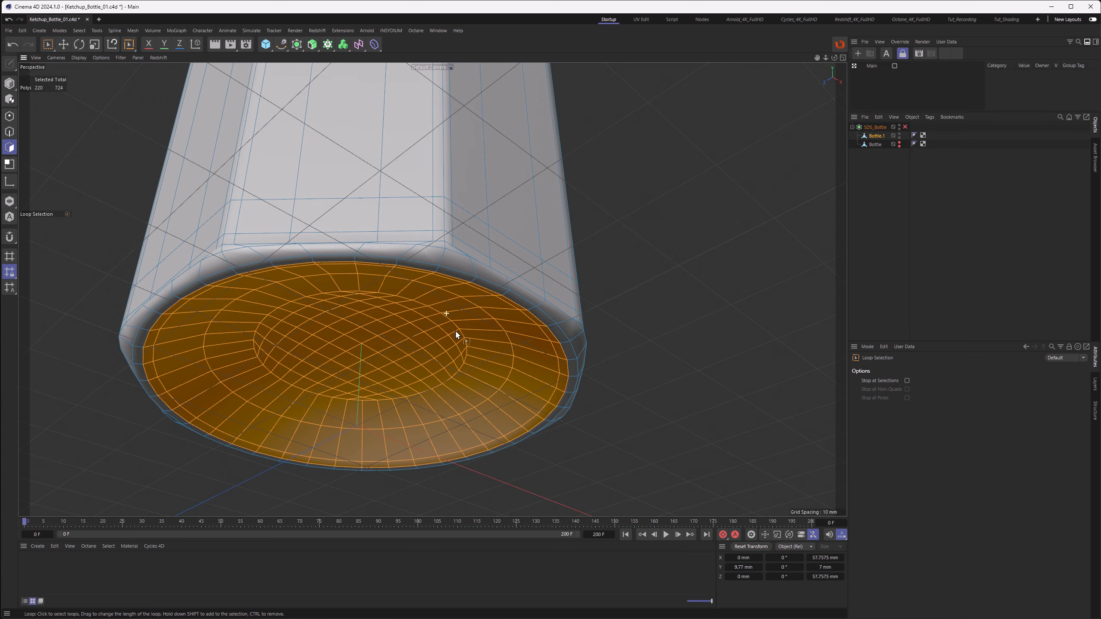
pyautogui.click(562, 361)
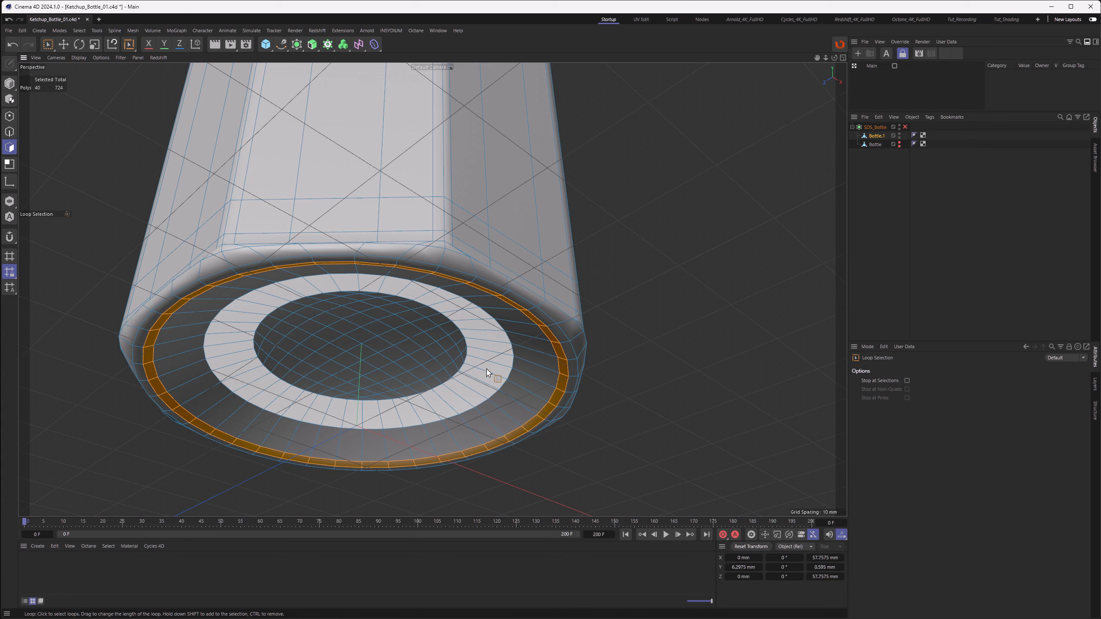
pyautogui.press('u')
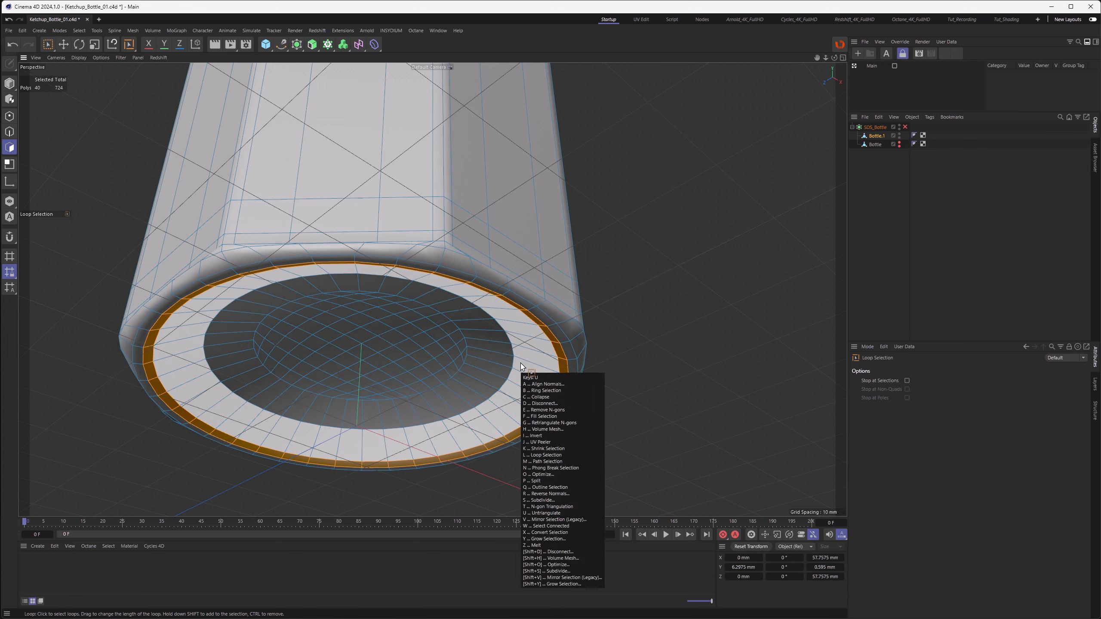
pyautogui.press('f')
pyautogui.click(483, 350)
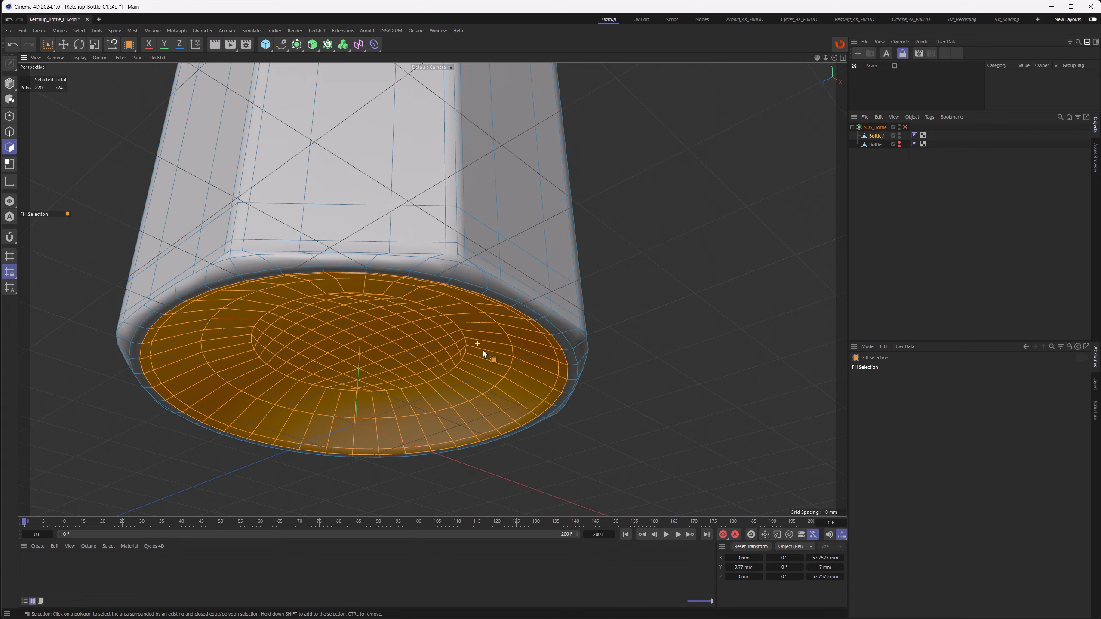
pyautogui.middleClick(485, 354)
pyautogui.middleClick(216, 403)
pyautogui.scroll(8, 416, 364)
# Step: Set the scale axis Y to -100% and scale the bottom polygons vertically to flatten the dome
pyautogui.press('t')
pyautogui.moveTo(416, 278); pyautogui.dragTo(415, 300)
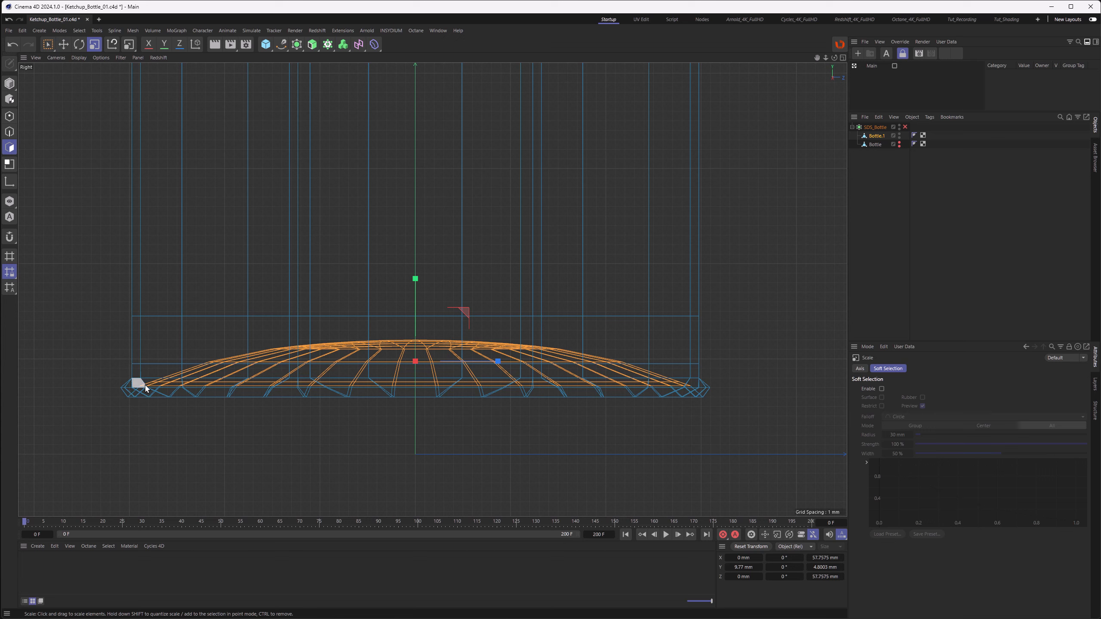
pyautogui.click(12, 48)
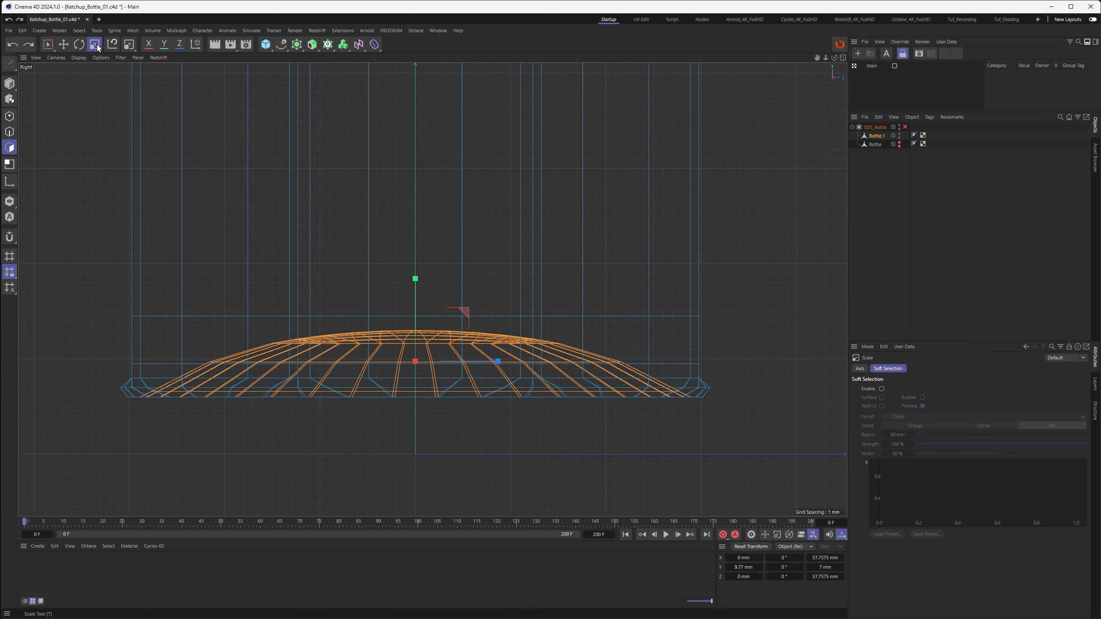
pyautogui.click(861, 368)
pyautogui.moveTo(1010, 455); pyautogui.dragTo(933, 454)
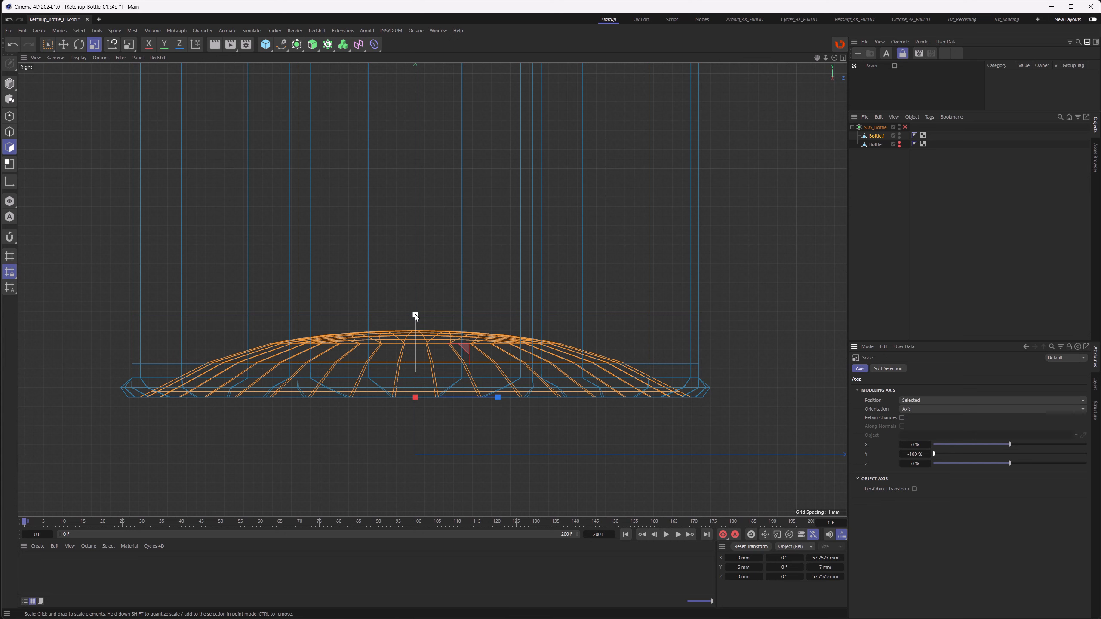
pyautogui.moveTo(415, 316); pyautogui.dragTo(419, 358)
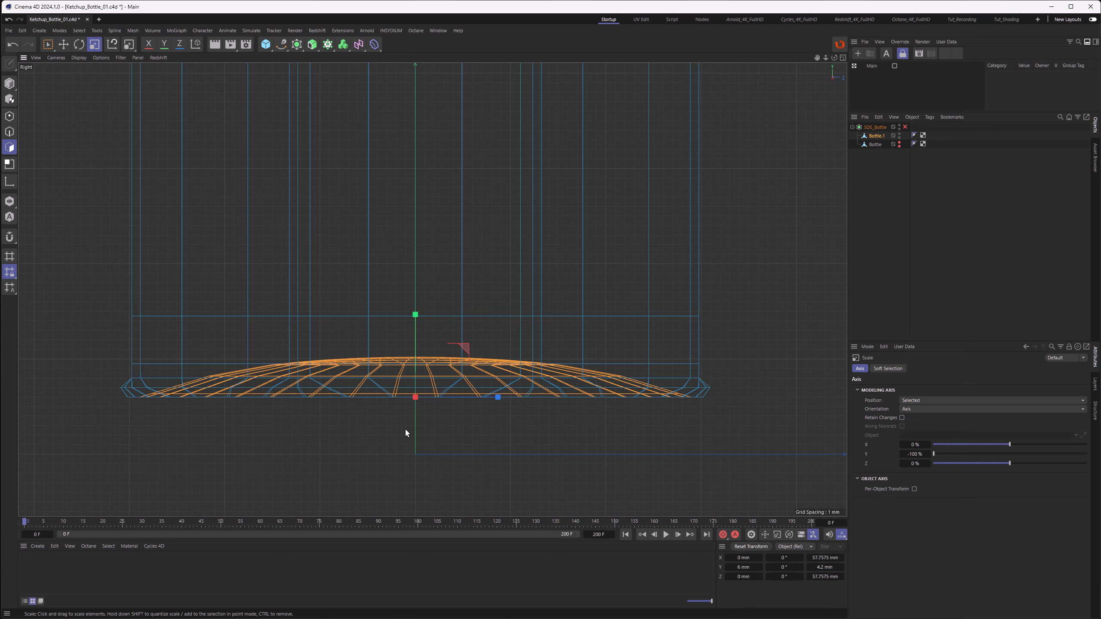
pyautogui.hotkey('ctrl', 'z')
pyautogui.click(900, 144)
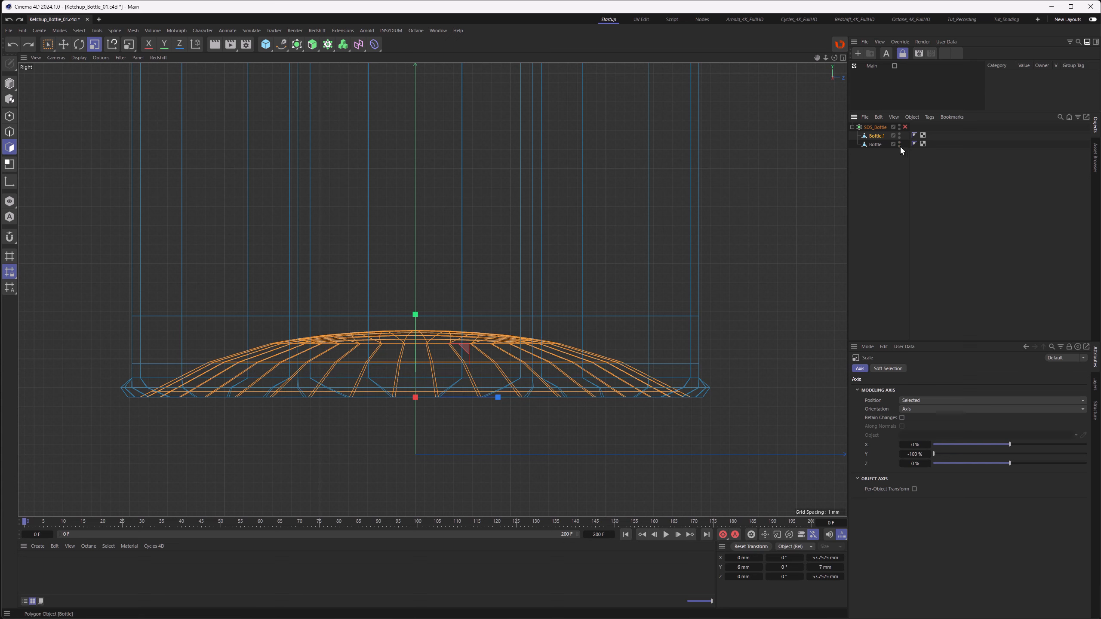
pyautogui.moveTo(403, 324); pyautogui.dragTo(426, 362)
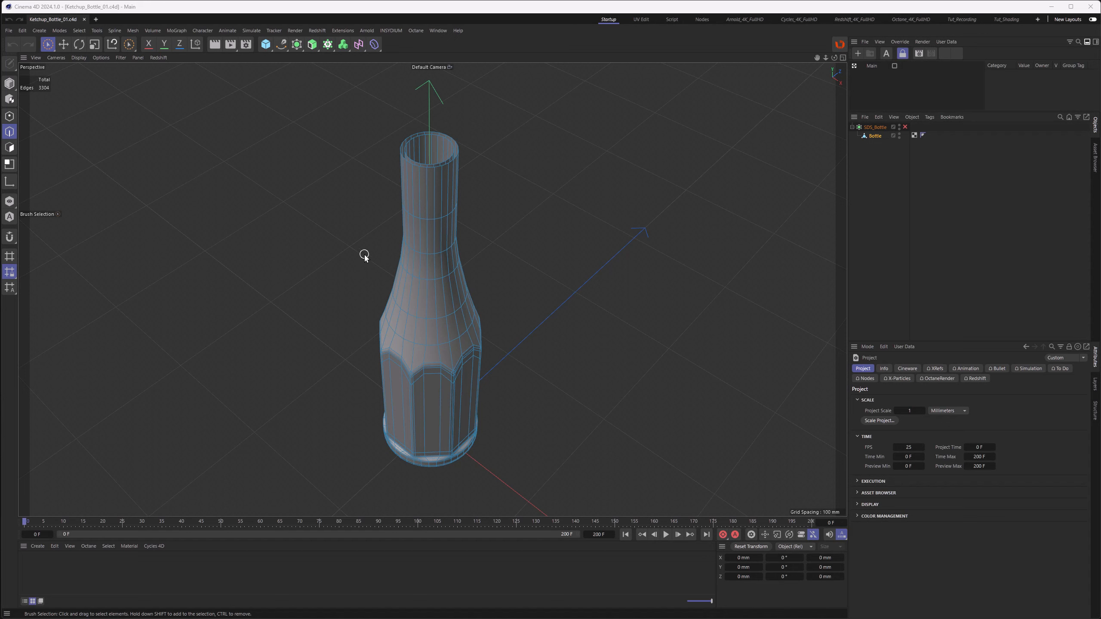
# Step: Loop-select the inner and outer edge loops at the bottle's top opening
pyautogui.keyDown('alt'); pyautogui.moveTo(441, 164); pyautogui.dragTo(648, 100, button='right'); pyautogui.keyUp('alt')
pyautogui.keyDown('alt'); pyautogui.moveTo(538, 135); pyautogui.dragTo(510, 261, button='middle'); pyautogui.keyUp('alt')
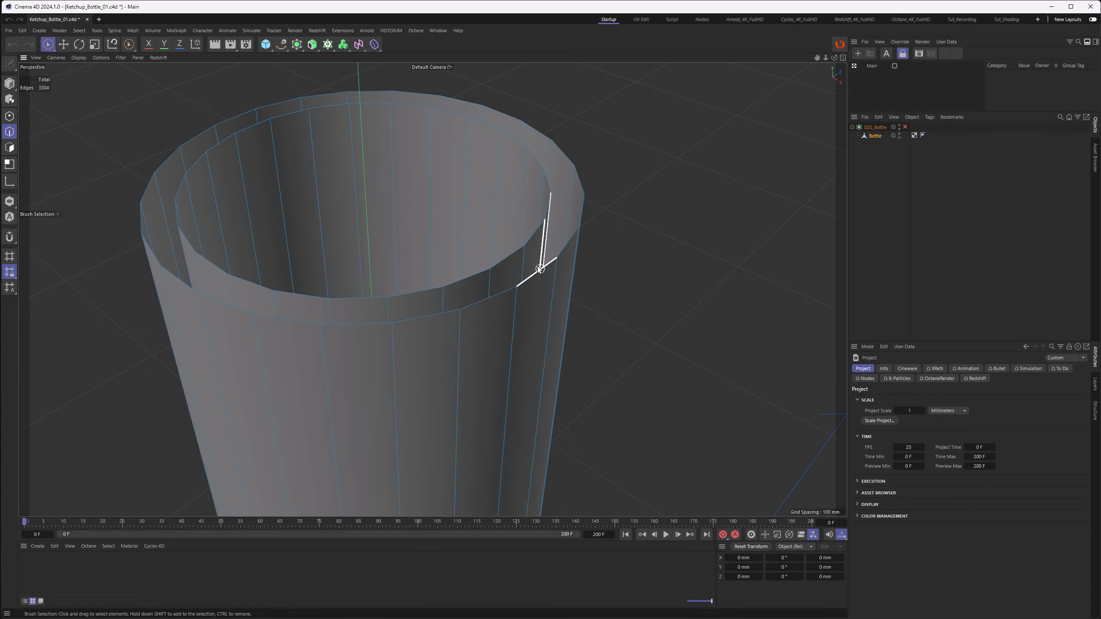
pyautogui.press('u')
pyautogui.press('l')
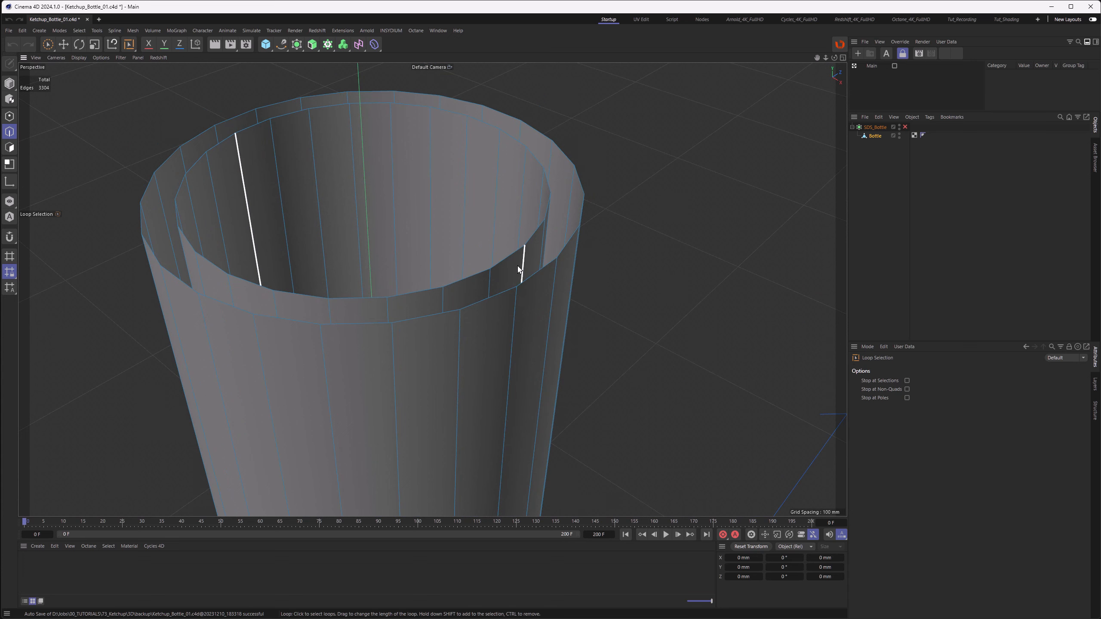
pyautogui.click(511, 263)
pyautogui.keyDown('shift'); pyautogui.click(537, 280); pyautogui.keyUp('shift')
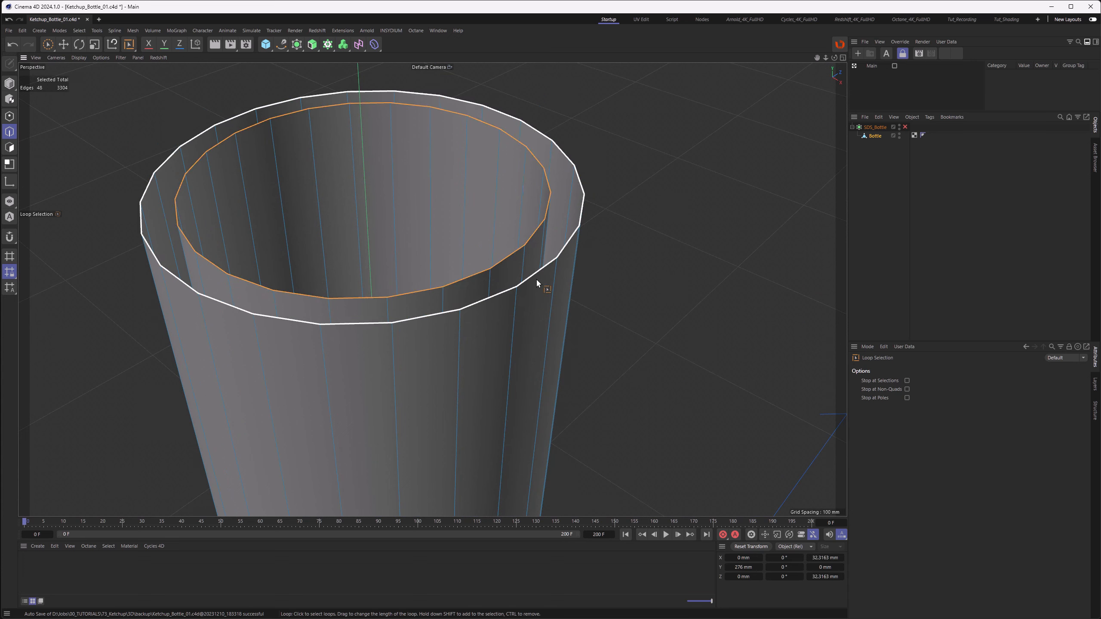
# Step: Join the inner and outer top opening loops into a rim with Stitch and Sew
pyautogui.press('m')
pyautogui.press('p')
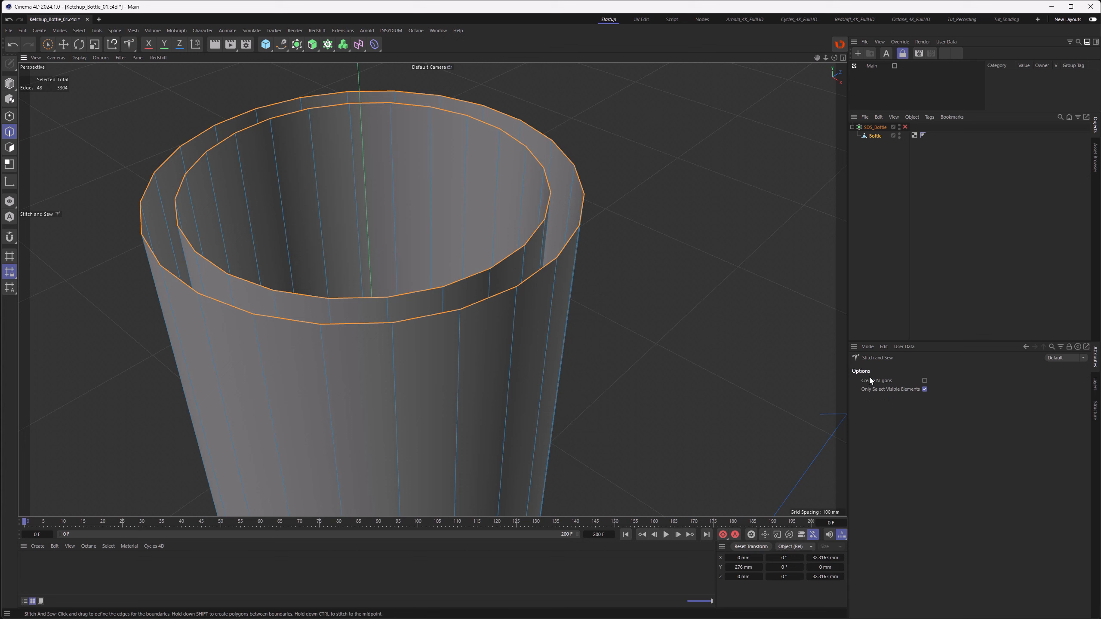
pyautogui.moveTo(527, 246); pyautogui.dragTo(551, 261)
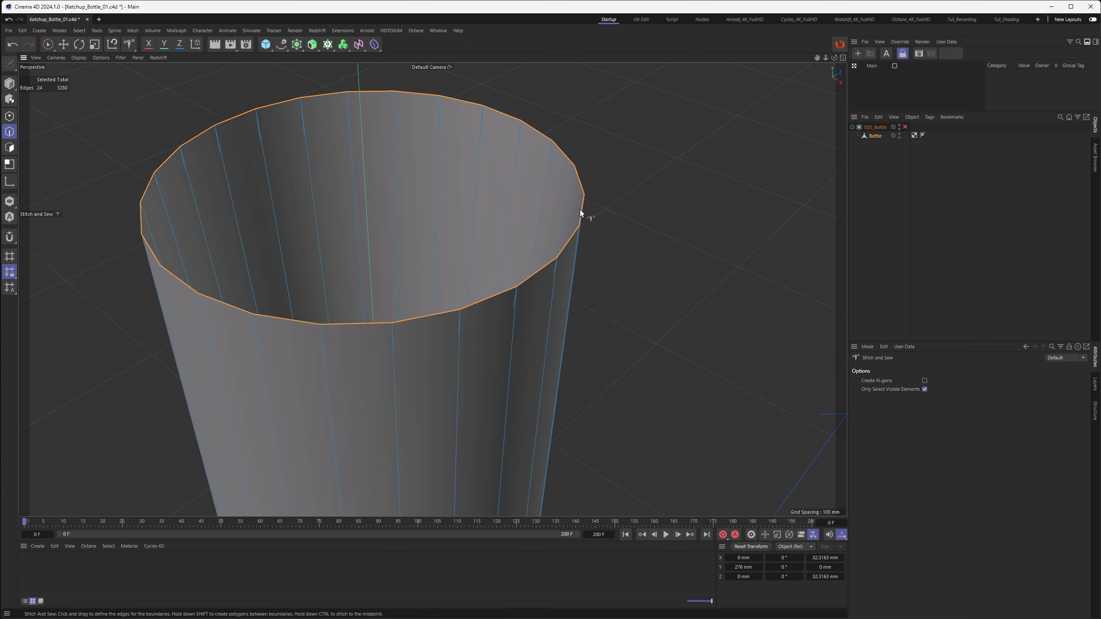
pyautogui.click(13, 44)
pyautogui.keyDown('shift'); pyautogui.moveTo(527, 244); pyautogui.dragTo(549, 264); pyautogui.keyUp('shift')
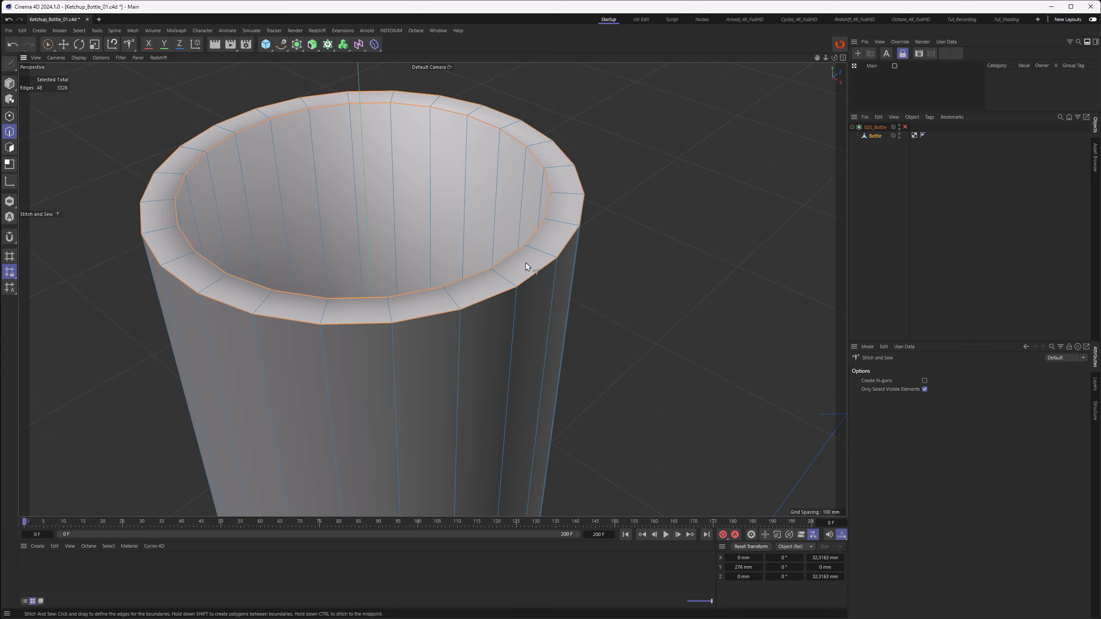
# Step: Bevel the top rim edges with a 1.5 mm offset and 1 subdivision
pyautogui.press('m')
pyautogui.press('s')
pyautogui.doubleClick(906, 408)
pyautogui.write('1.5')
pyautogui.press('Return')
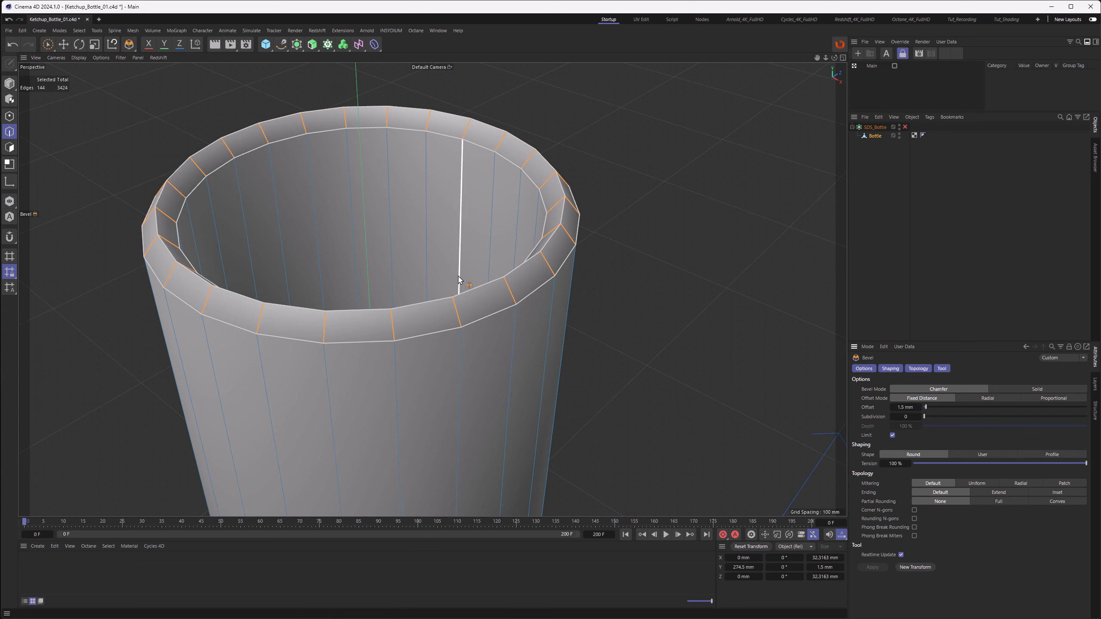
pyautogui.click(919, 417)
pyautogui.keyDown('alt'); pyautogui.moveTo(581, 253); pyautogui.dragTo(562, 231); pyautogui.keyUp('alt')
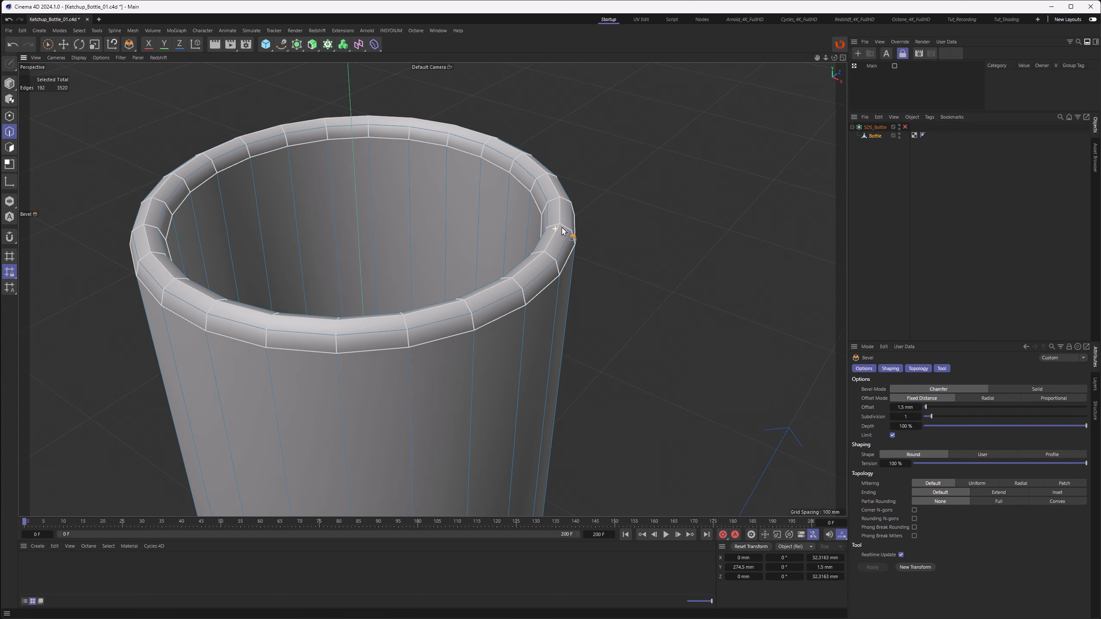
pyautogui.keyDown('alt'); pyautogui.moveTo(529, 290); pyautogui.dragTo(504, 228); pyautogui.keyUp('alt')
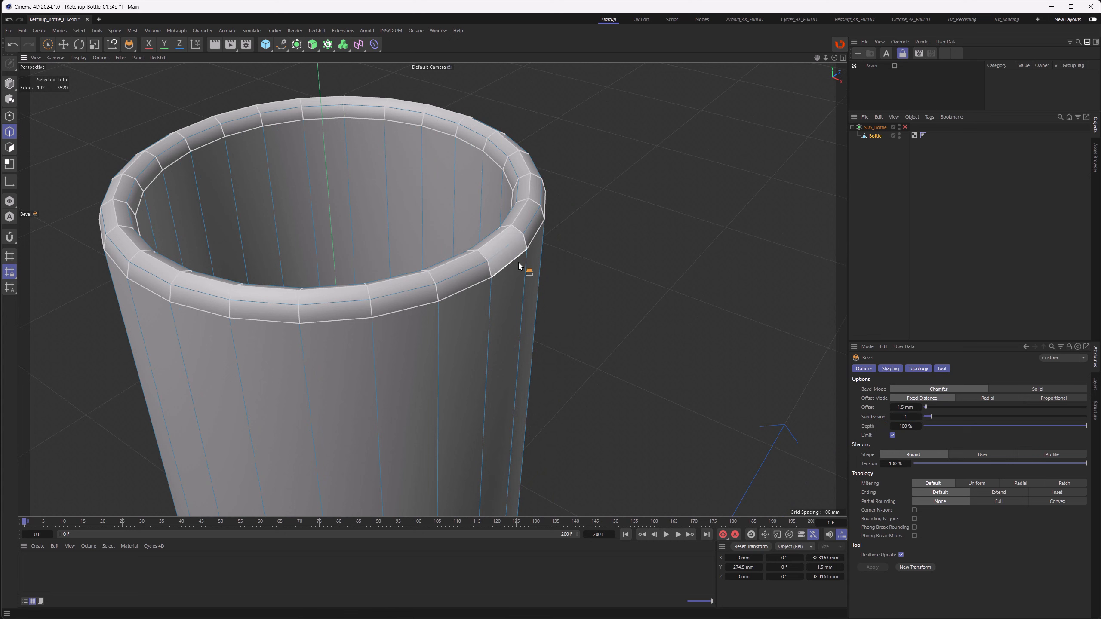
# Step: Add a loop cut on the outer wall just below the top rim
pyautogui.press('k')
pyautogui.press('l')
pyautogui.click(473, 191)
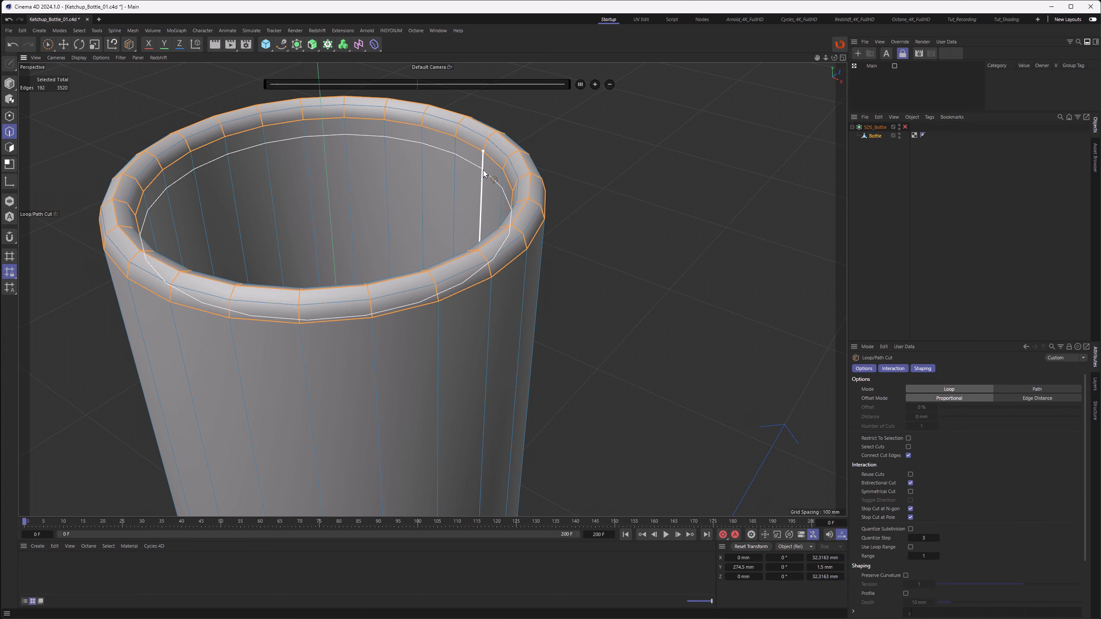
pyautogui.click(490, 300)
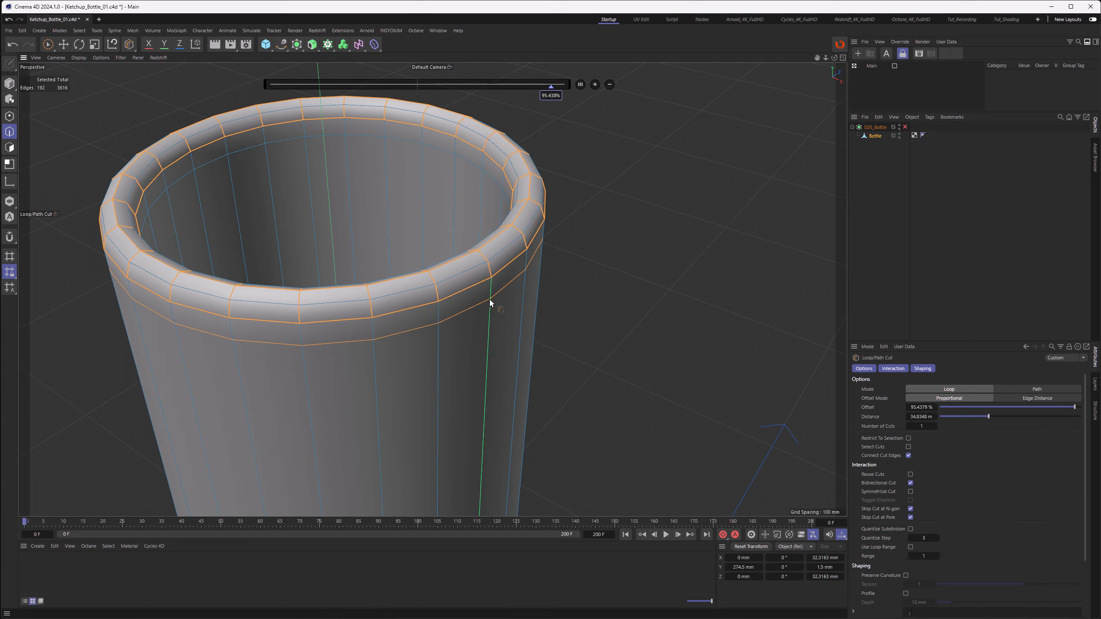
# Step: Select the new outer loop and the inner loop below the rim, and set their Y size to 0 mm
pyautogui.press('u')
pyautogui.press('l')
pyautogui.click(466, 311)
pyautogui.keyDown('shift'); pyautogui.click(470, 162); pyautogui.keyUp('shift')
pyautogui.doubleClick(825, 568)
pyautogui.write('0')
pyautogui.press('Return')
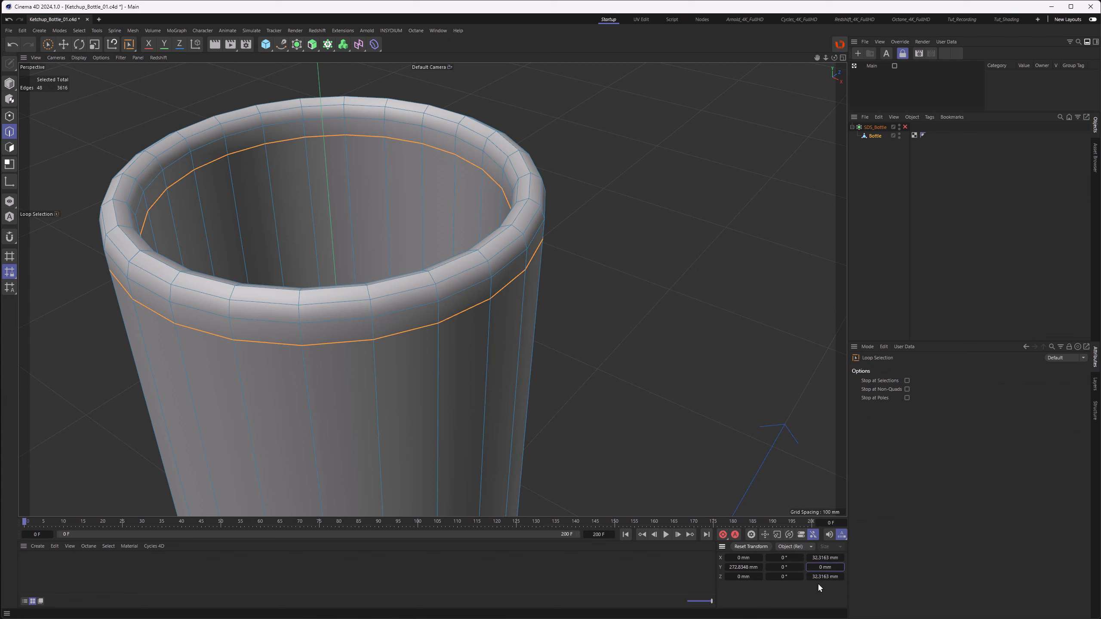
# Step: Set the selected loops' Y position to 272.5 mm
pyautogui.doubleClick(738, 568)
pyautogui.moveTo(738, 568); pyautogui.dragTo(809, 574)
pyautogui.write('5')
pyautogui.press('Return')
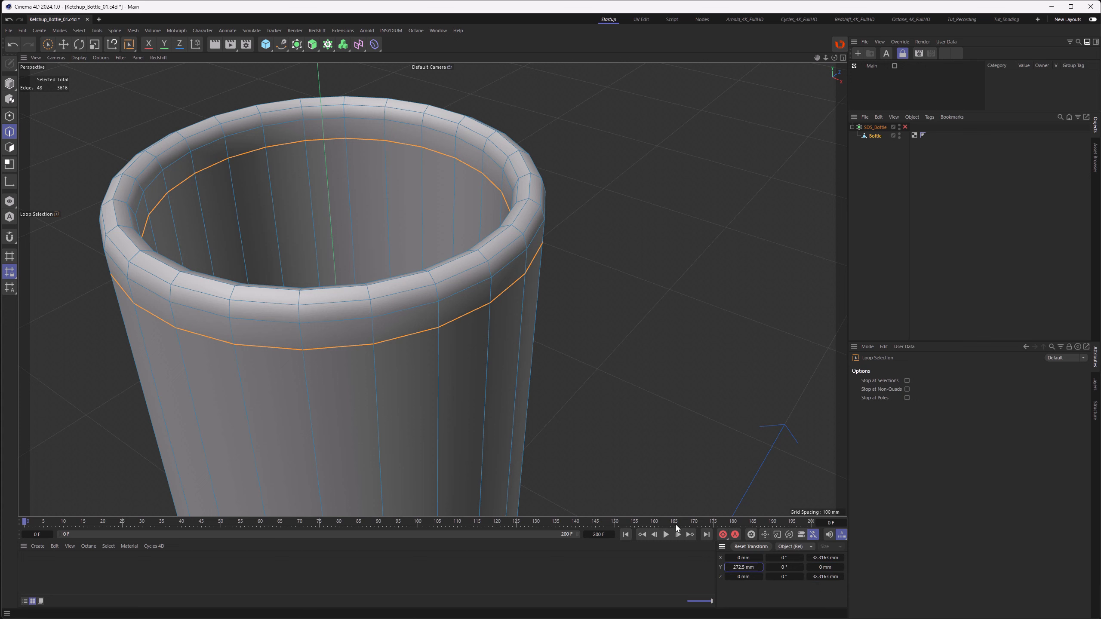
# Step: Try moving the top rim edge loop upward with the Move tool
pyautogui.click(505, 238)
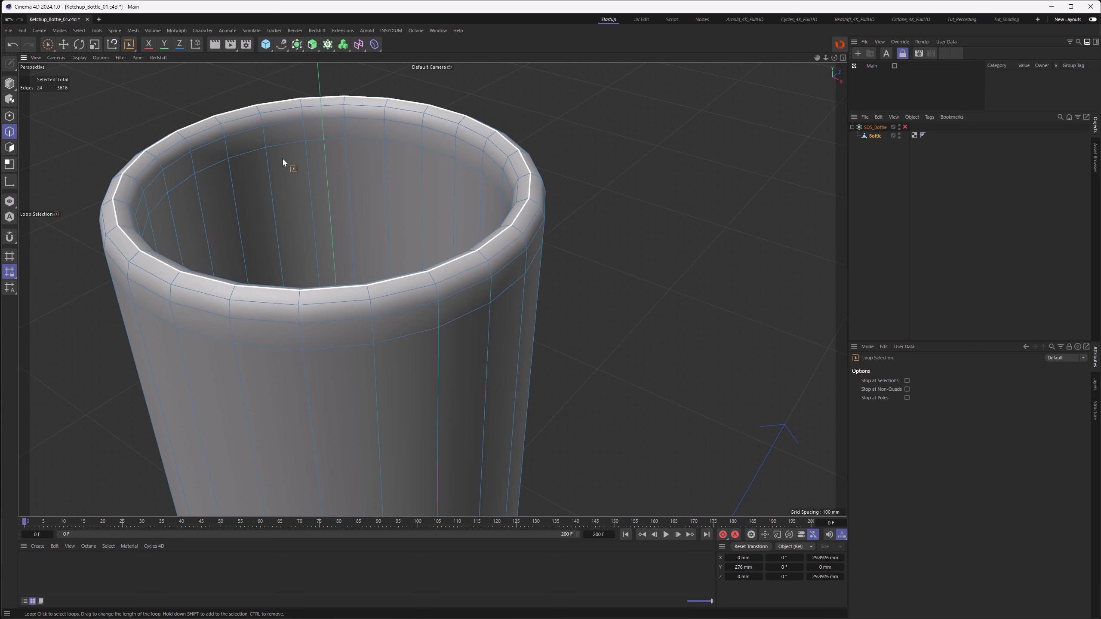
pyautogui.press('e')
pyautogui.moveTo(325, 131); pyautogui.dragTo(324, 109)
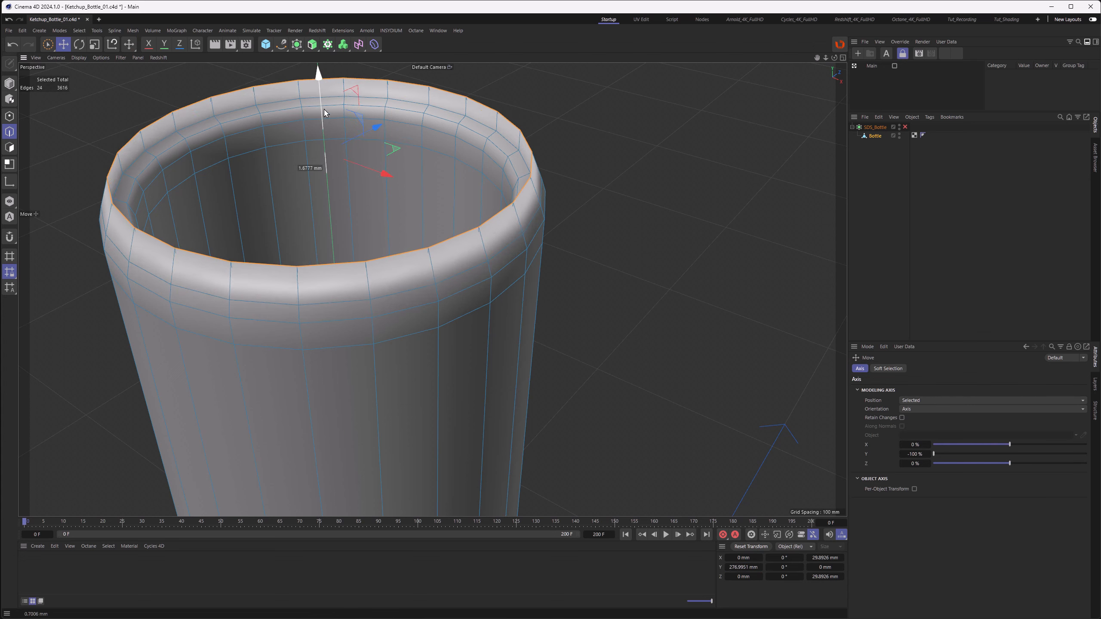
pyautogui.click(15, 47)
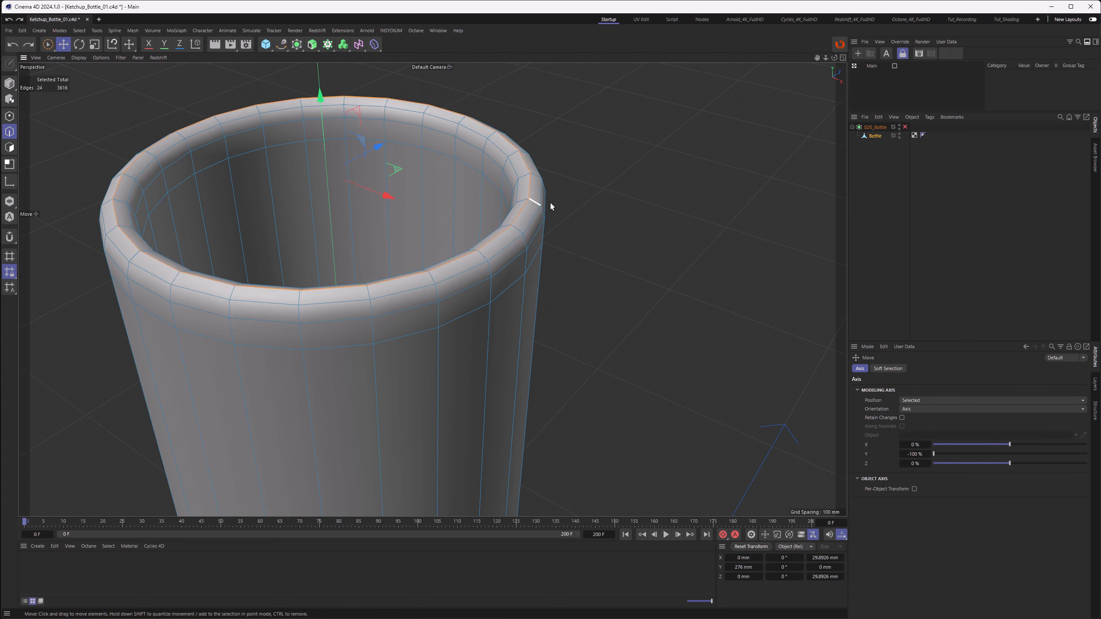
pyautogui.click(150, 97)
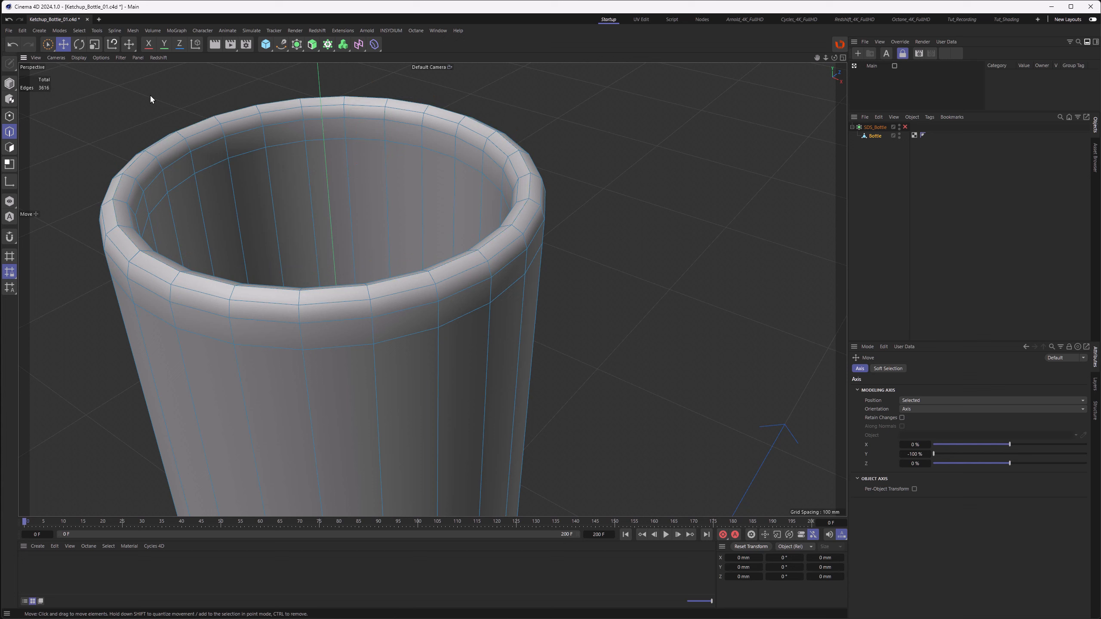
# Step: Optimize the bottle mesh to merge overlapping points
pyautogui.rightClick(613, 210)
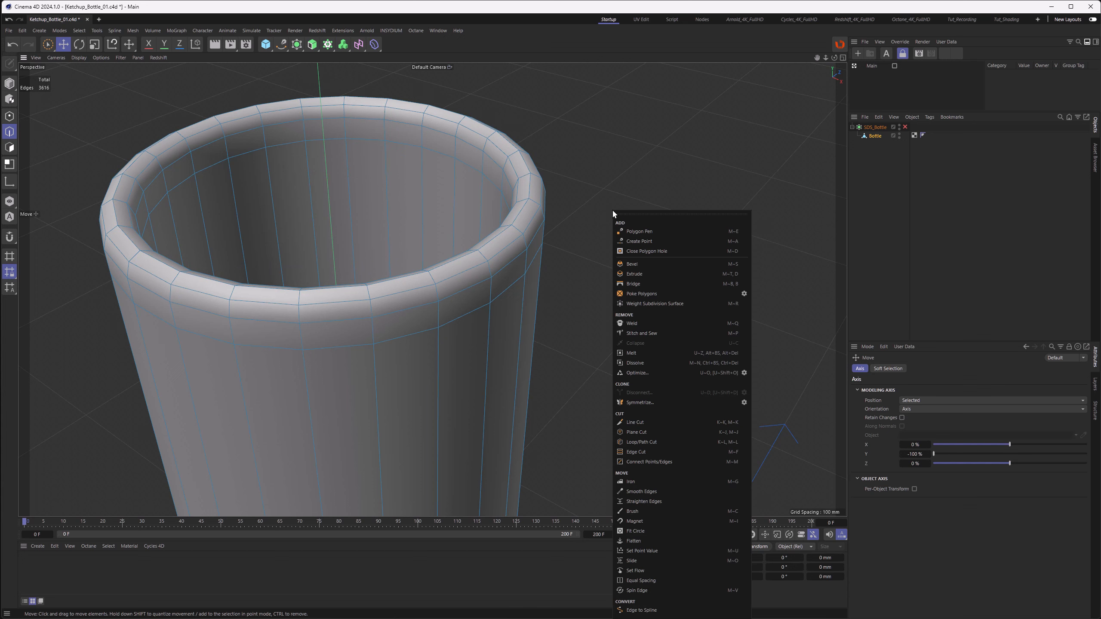
pyautogui.click(668, 373)
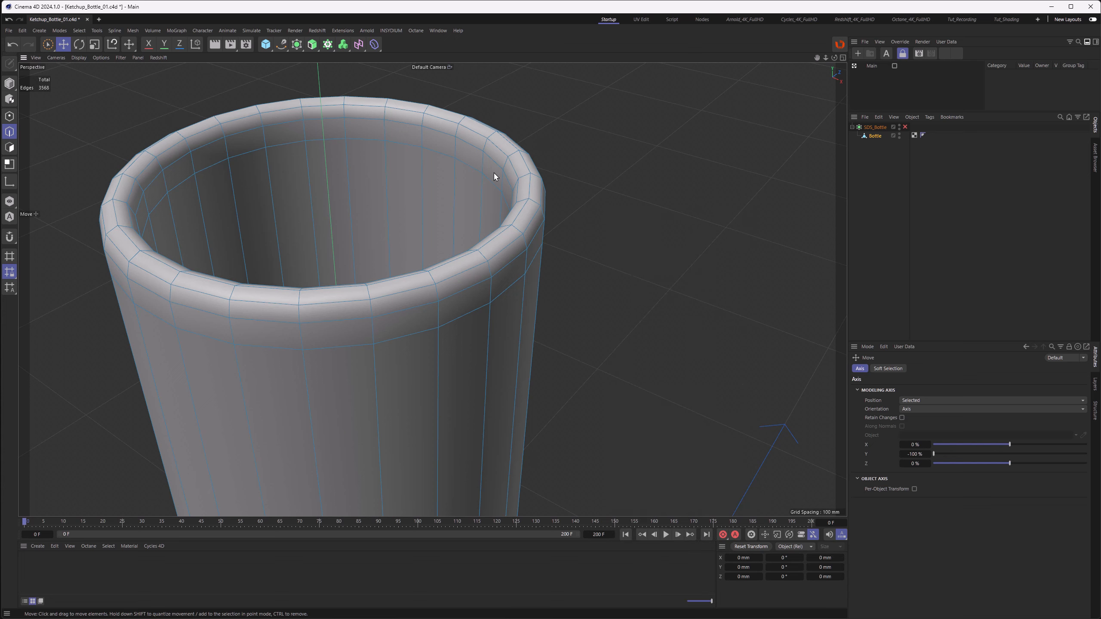
# Step: Loop-select the edge loops around the top rim, from the inner lip over to the outer wall
pyautogui.press('u')
pyautogui.press('l')
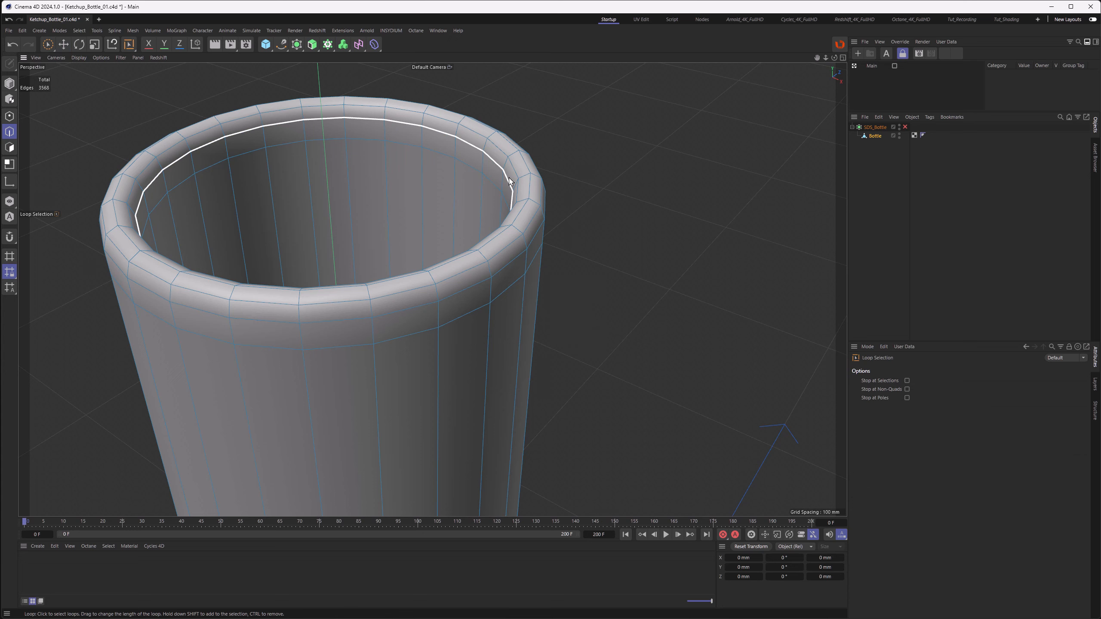
pyautogui.click(509, 178)
pyautogui.keyDown('shift'); pyautogui.click(514, 183); pyautogui.keyUp('shift')
pyautogui.keyDown('shift'); pyautogui.click(524, 190); pyautogui.keyUp('shift')
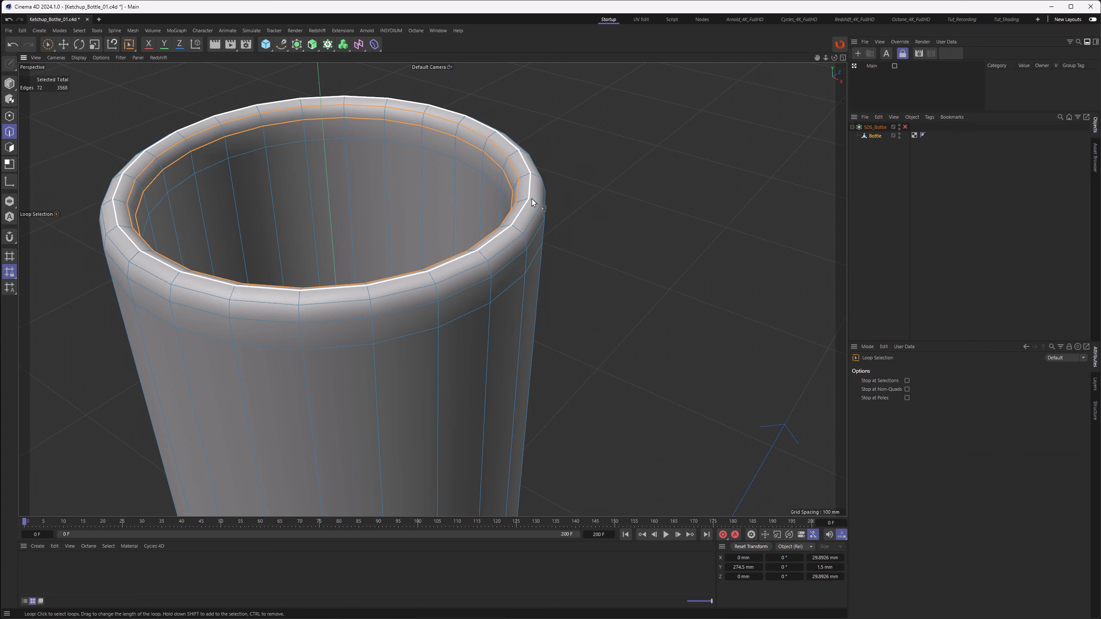
pyautogui.keyDown('shift'); pyautogui.click(532, 216); pyautogui.keyUp('shift')
pyautogui.keyDown('shift'); pyautogui.click(535, 232); pyautogui.keyUp('shift')
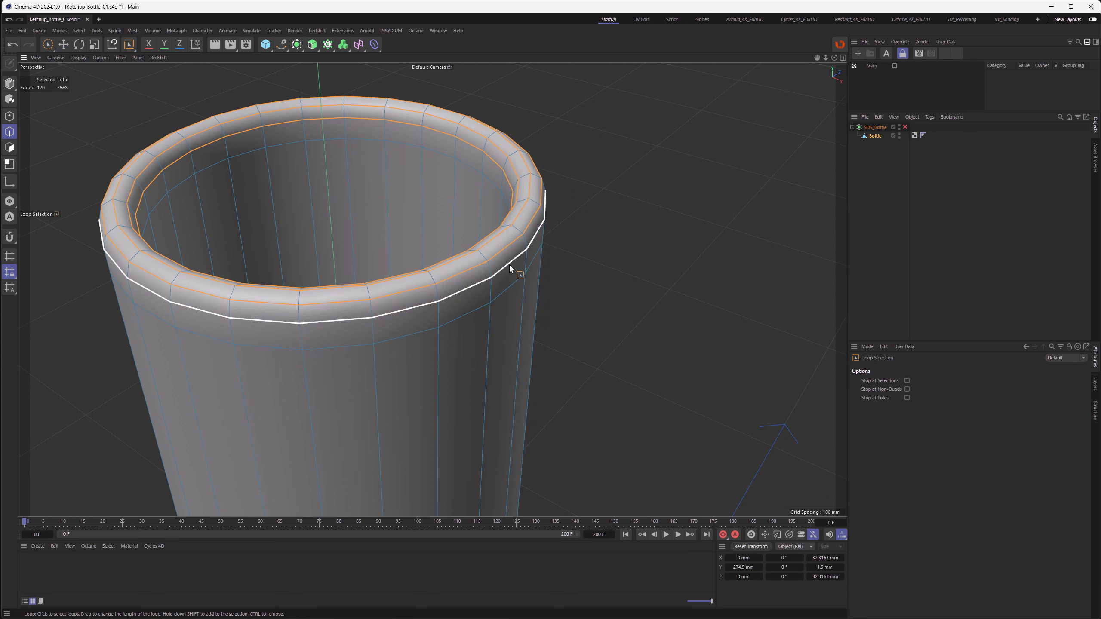
# Step: Edge-slide the selected rim loops with a shift of -0.5 mm
pyautogui.press('m')
pyautogui.press('o')
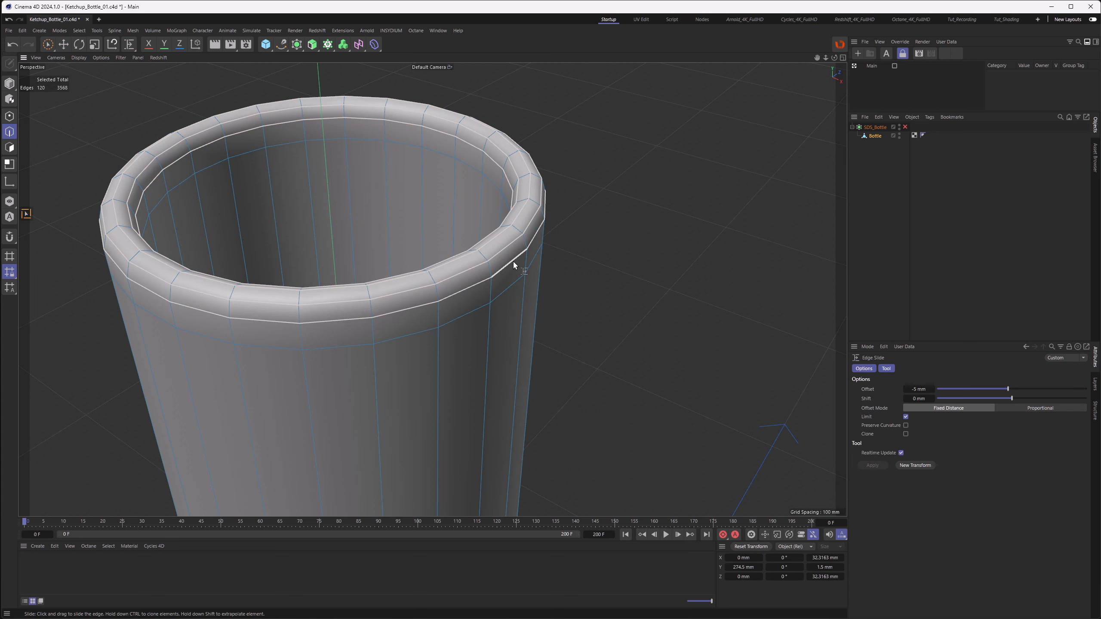
pyautogui.moveTo(513, 262)
pyautogui.mouseDown()
pyautogui.moveTo(527, 260)
pyautogui.moveTo(513, 259)
pyautogui.mouseUp()
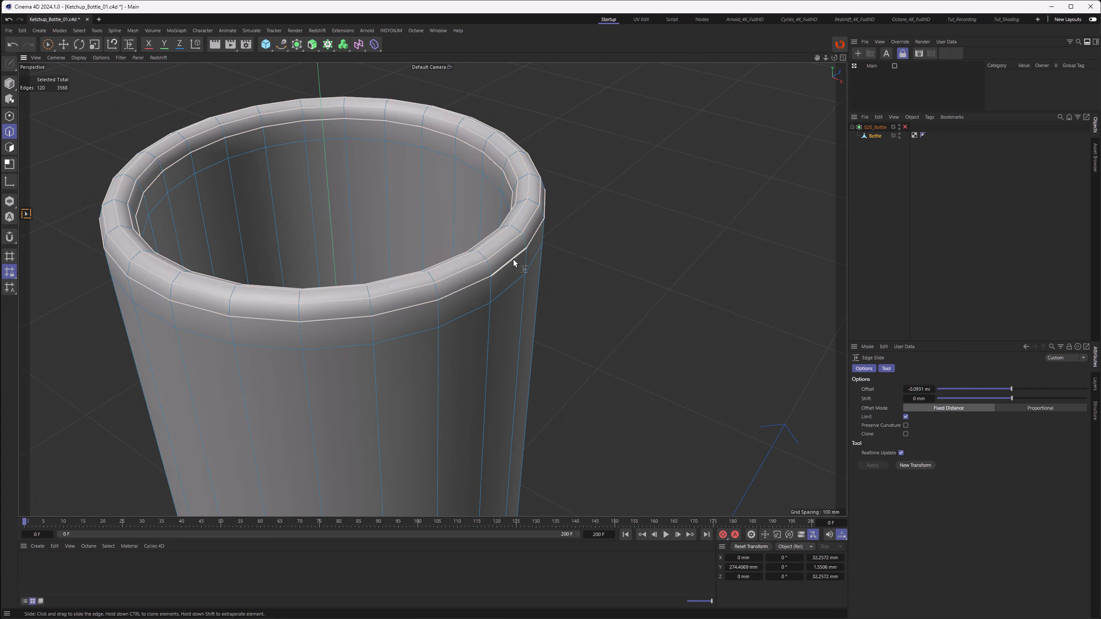
pyautogui.hotkey('ctrl', 'z')
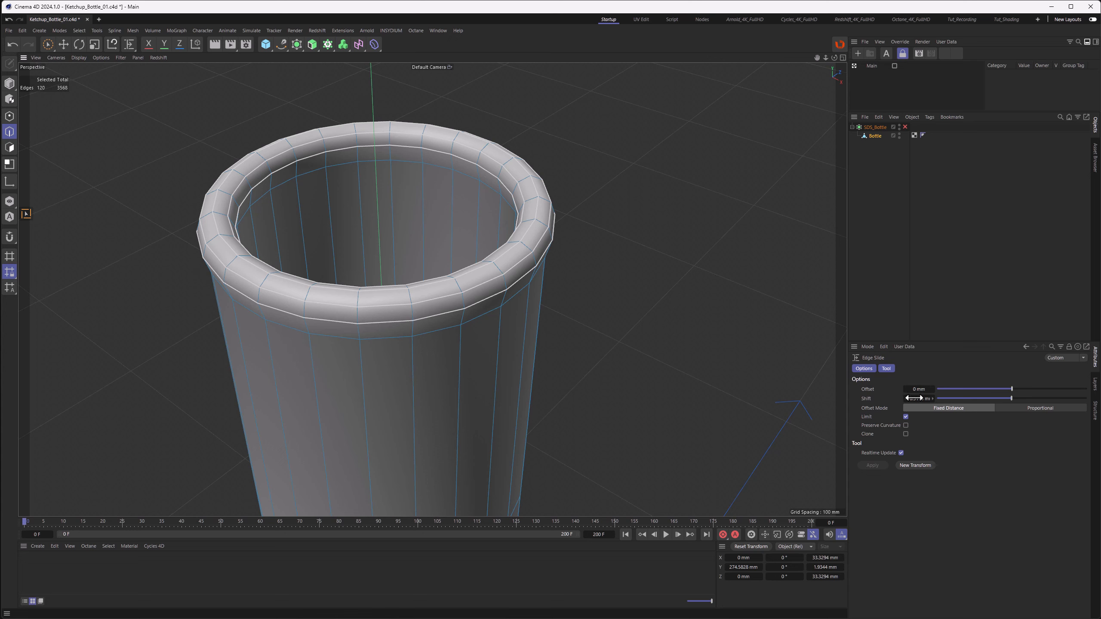
pyautogui.doubleClick(919, 399)
pyautogui.moveTo(913, 400); pyautogui.dragTo(956, 404)
pyautogui.press('BackSpace')
pyautogui.press('Return')
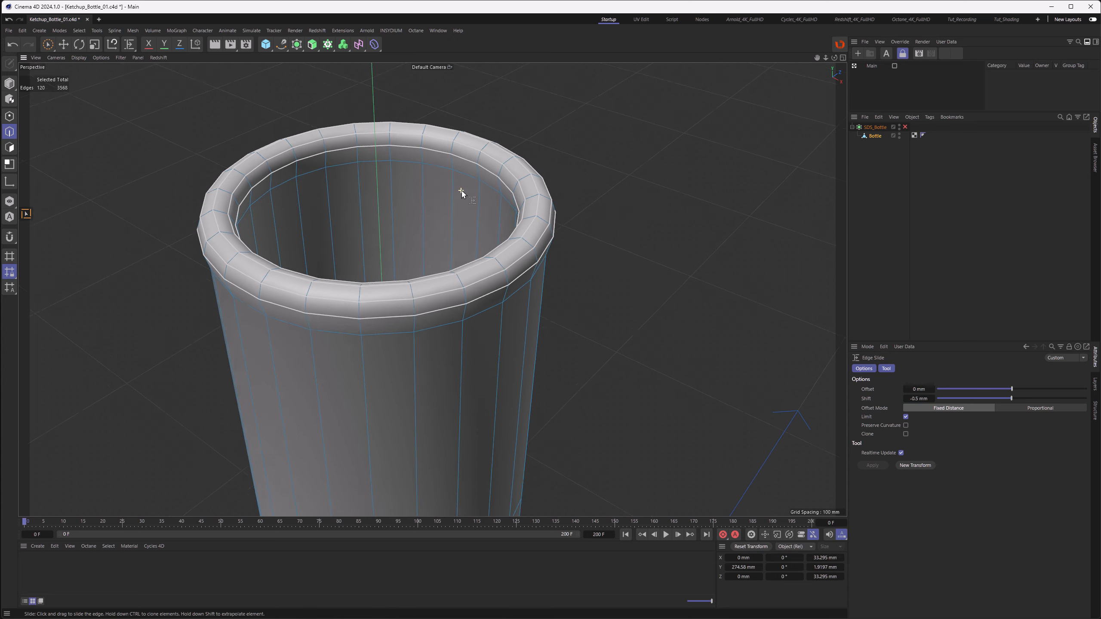
# Step: Loop-select the inner loop below the rim and the outer loop just below the rim
pyautogui.press('u')
pyautogui.press('l')
pyautogui.click(438, 167)
pyautogui.keyDown('shift'); pyautogui.click(437, 330); pyautogui.keyUp('shift')
pyautogui.keyDown('alt'); pyautogui.moveTo(408, 209); pyautogui.dragTo(417, 189); pyautogui.keyUp('alt')
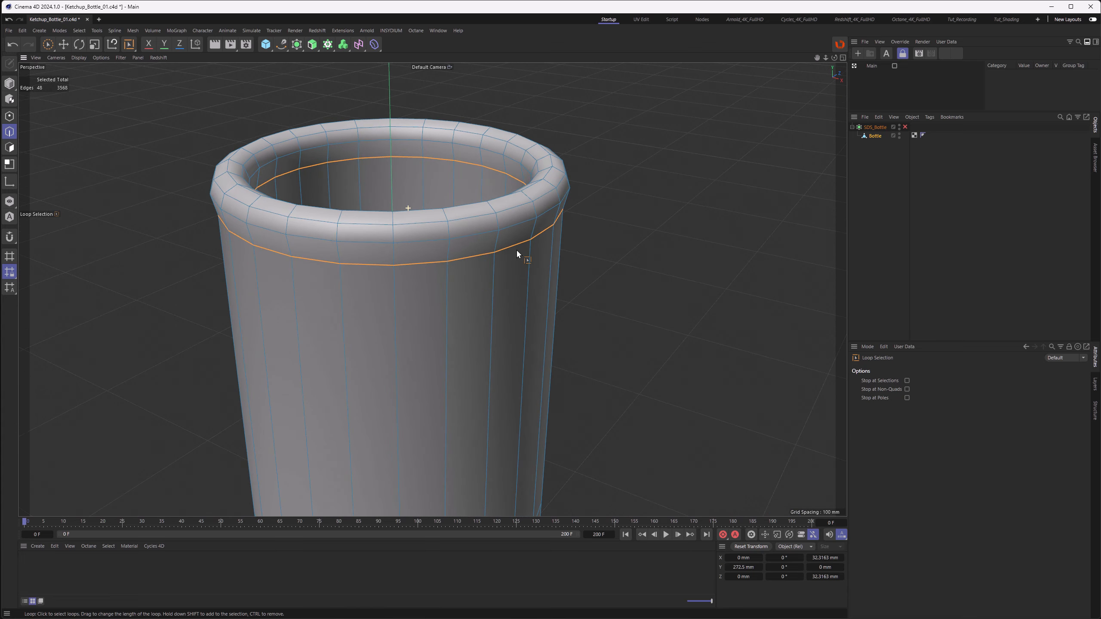
pyautogui.keyDown('alt'); pyautogui.moveTo(536, 236); pyautogui.dragTo(570, 223, button='right'); pyautogui.keyUp('alt')
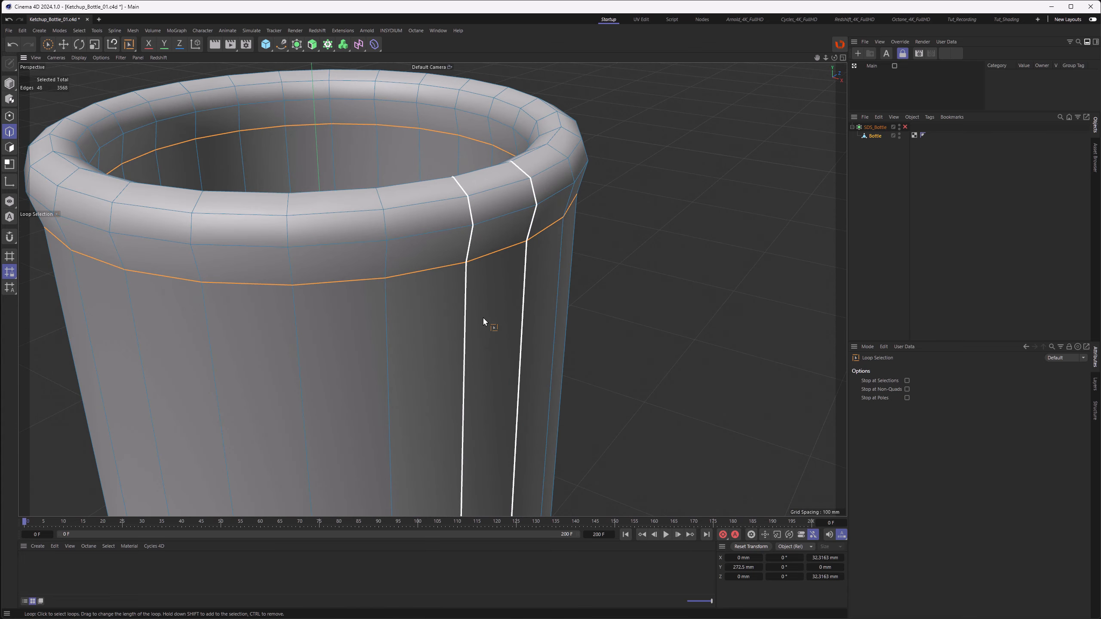
pyautogui.keyDown('alt'); pyautogui.moveTo(484, 317); pyautogui.dragTo(437, 333); pyautogui.keyUp('alt')
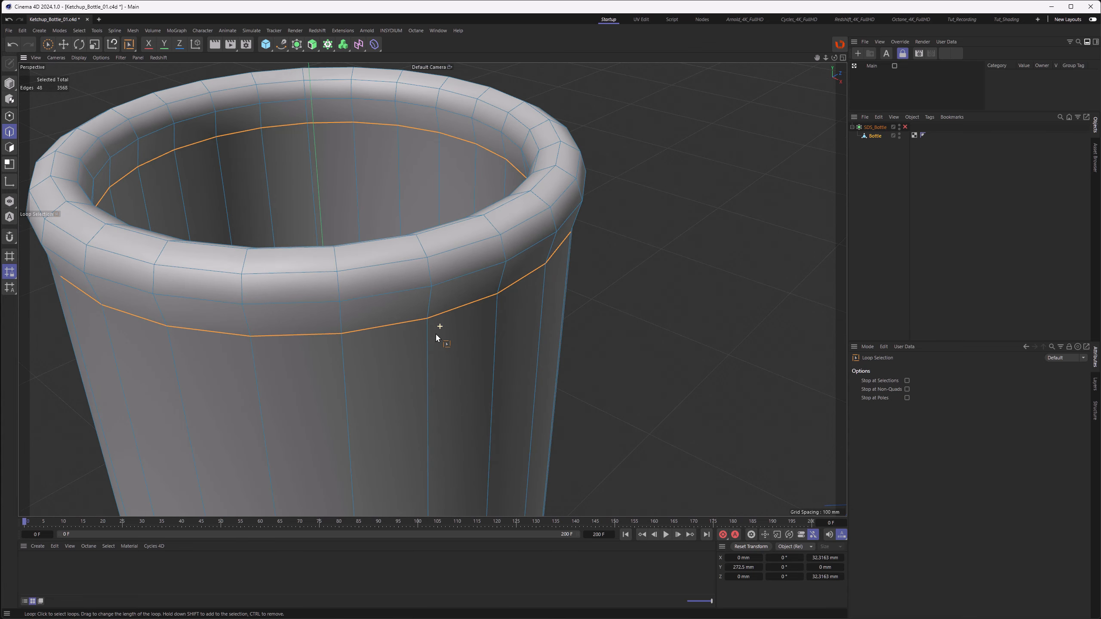
# Step: Bevel the two selected loops in Solid mode to add supporting edges, then deselect
pyautogui.press('m')
pyautogui.press('s')
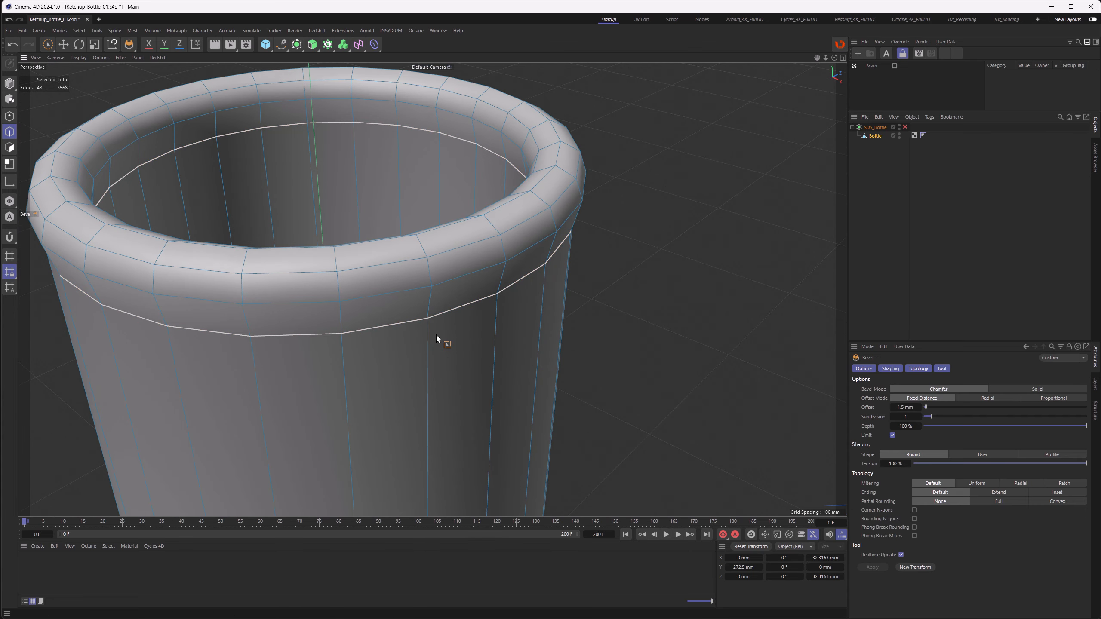
pyautogui.click(1020, 388)
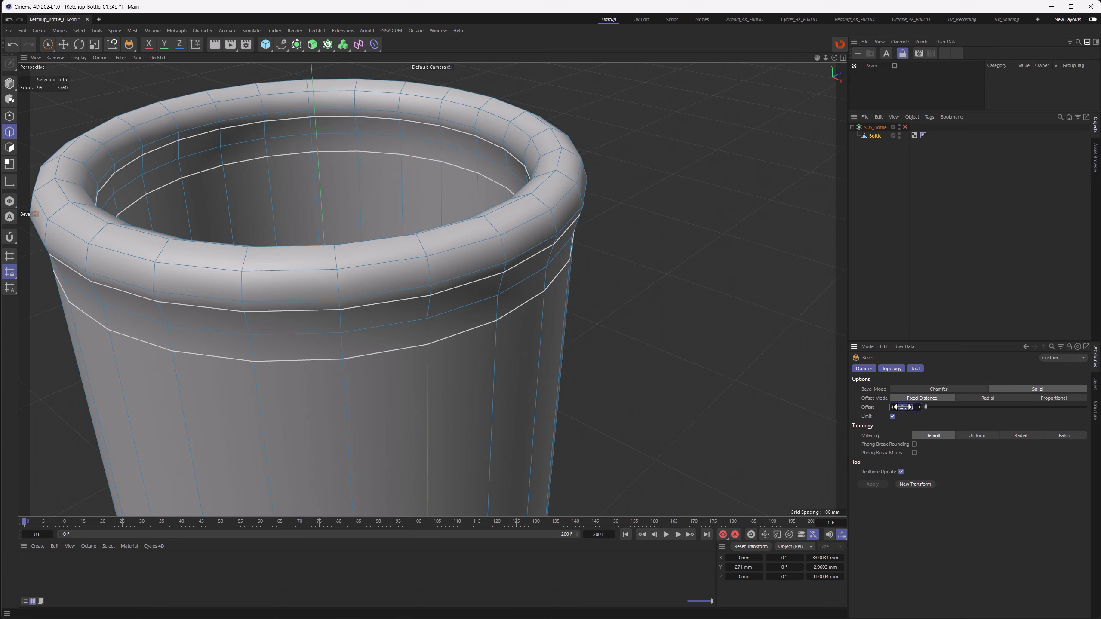
pyautogui.moveTo(902, 407); pyautogui.dragTo(900, 407)
pyautogui.keyDown('alt'); pyautogui.moveTo(428, 206); pyautogui.dragTo(423, 197); pyautogui.keyUp('alt')
pyautogui.keyDown('alt'); pyautogui.moveTo(424, 198); pyautogui.dragTo(396, 203, button='right'); pyautogui.keyUp('alt')
pyautogui.keyDown('alt'); pyautogui.moveTo(400, 203); pyautogui.dragTo(401, 213); pyautogui.keyUp('alt')
pyautogui.keyDown('alt'); pyautogui.moveTo(401, 214); pyautogui.dragTo(401, 215); pyautogui.keyUp('alt')
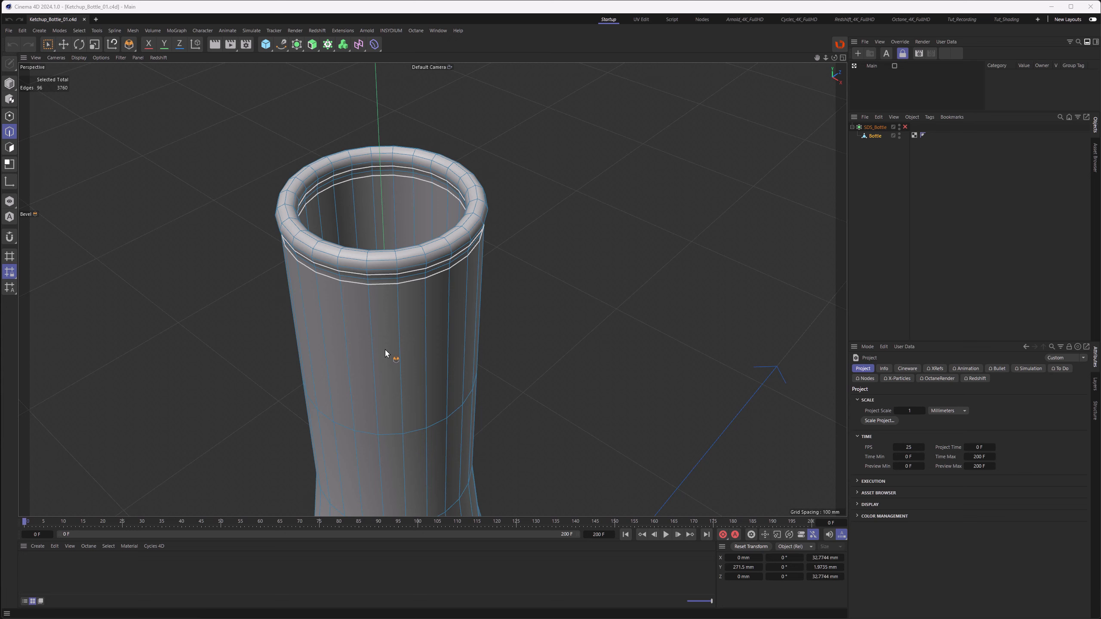
pyautogui.click(537, 138)
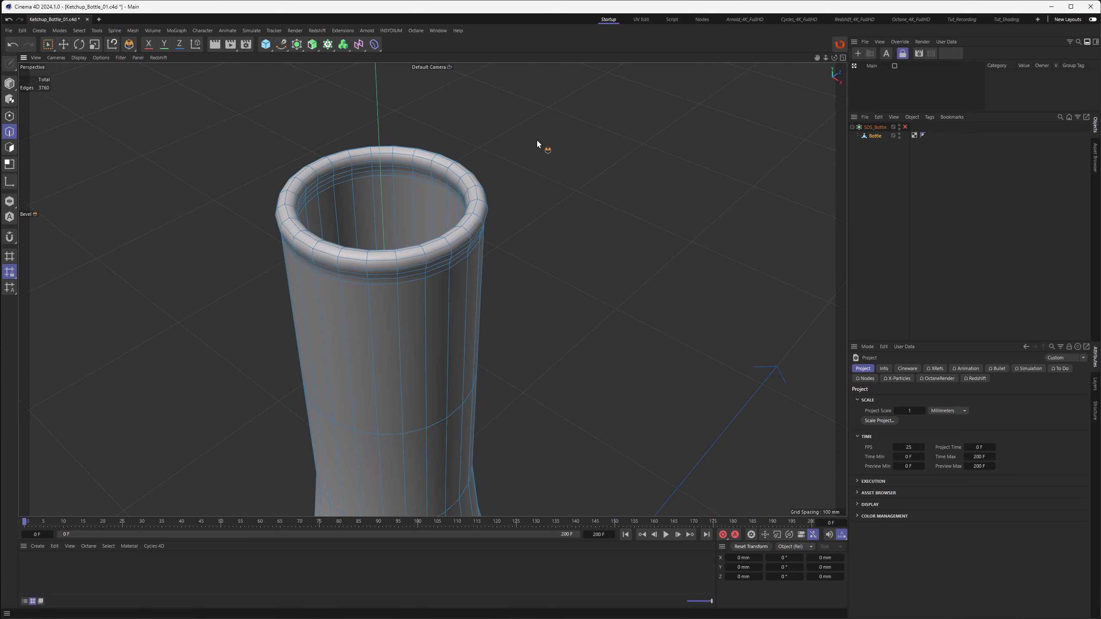
# Step: In front view, select the edge loop below the neck band and edge-slide it upward with an 8 mm offset
pyautogui.press('F4')
pyautogui.keyDown('alt'); pyautogui.moveTo(534, 252); pyautogui.dragTo(478, 513, button='middle'); pyautogui.keyUp('alt')
pyautogui.keyDown('alt'); pyautogui.moveTo(478, 513); pyautogui.dragTo(433, 411, button='right'); pyautogui.keyUp('alt')
pyautogui.keyDown('alt'); pyautogui.moveTo(432, 411); pyautogui.dragTo(425, 529, button='middle'); pyautogui.keyUp('alt')
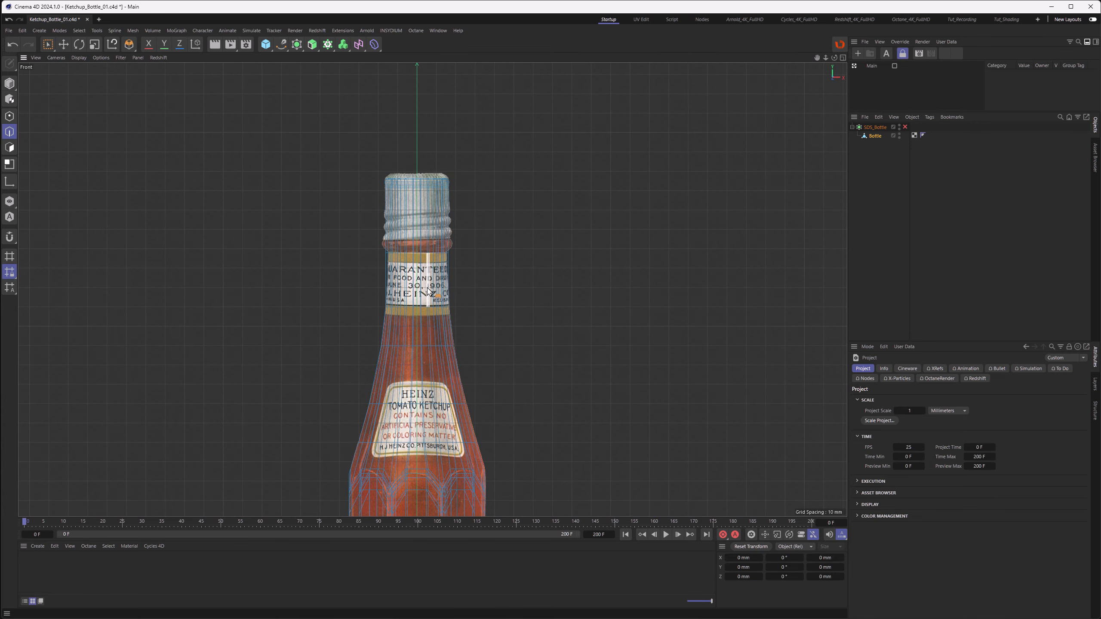
pyautogui.keyDown('alt'); pyautogui.moveTo(426, 211); pyautogui.dragTo(492, 219, button='right'); pyautogui.keyUp('alt')
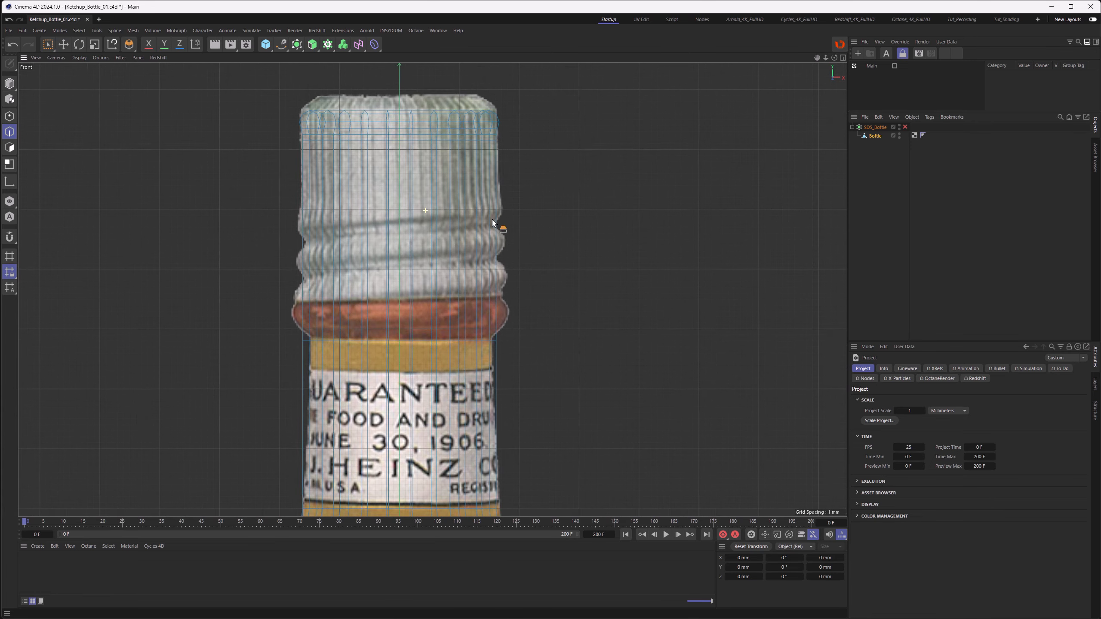
pyautogui.press('u')
pyautogui.press('l')
pyautogui.click(495, 346)
pyautogui.keyDown('alt'); pyautogui.moveTo(455, 262); pyautogui.dragTo(516, 265, button='right'); pyautogui.keyUp('alt')
pyautogui.press('m')
pyautogui.press('o')
pyautogui.keyDown('ctrl'); pyautogui.moveTo(534, 410); pyautogui.dragTo(533, 321); pyautogui.keyUp('ctrl')
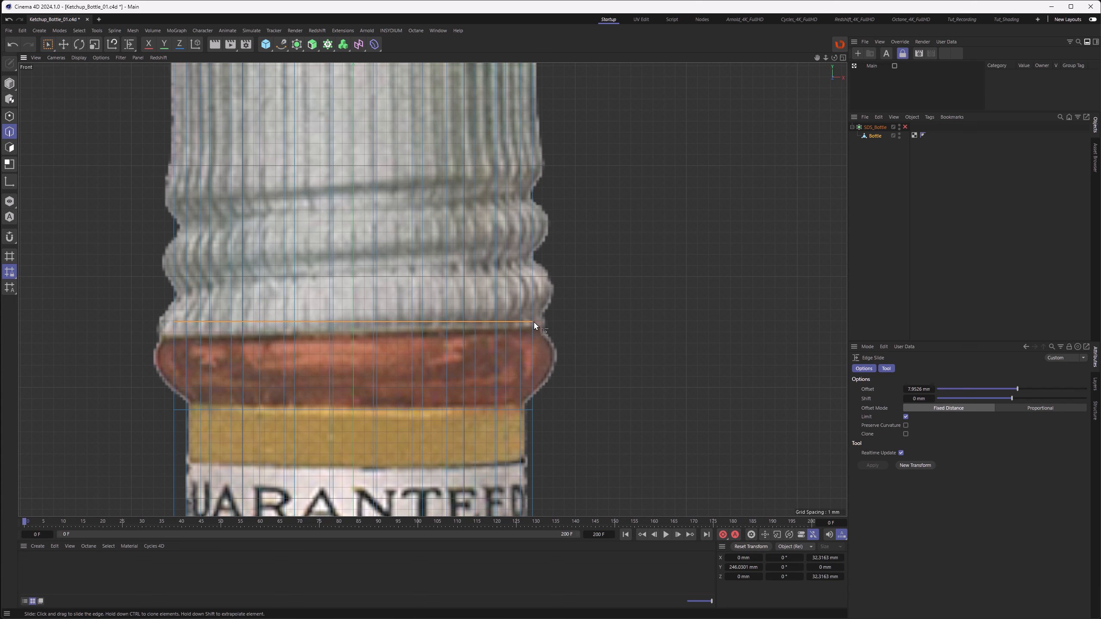
pyautogui.click(918, 389)
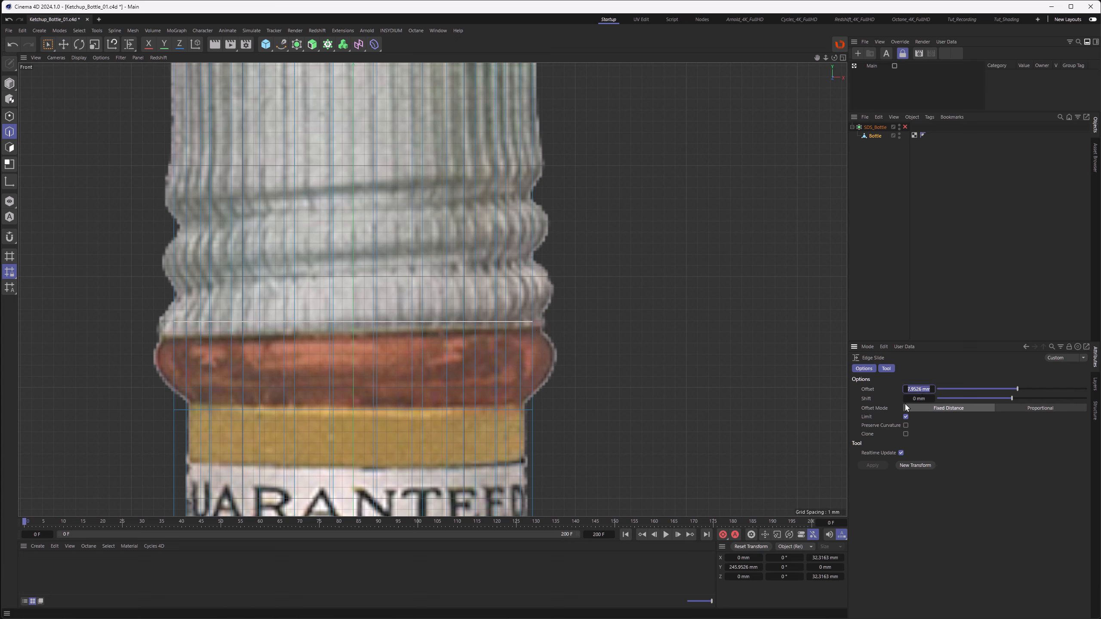
pyautogui.write('8')
pyautogui.press('Return')
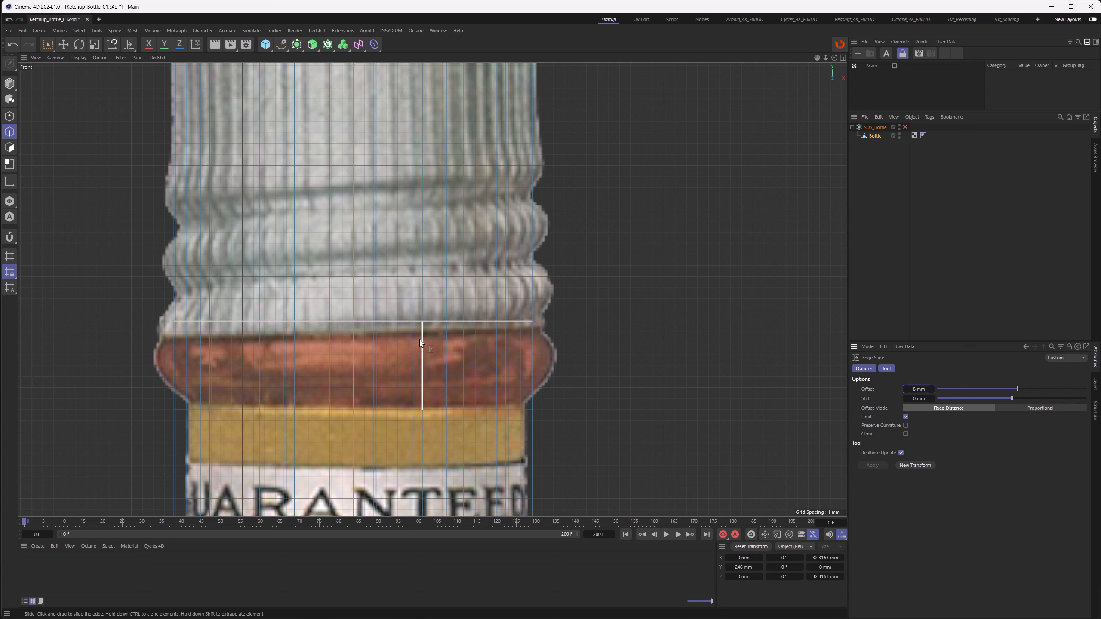
# Step: Loop-select the polygon band at the neck in polygon mode and inset it by 1 mm
pyautogui.press('F1')
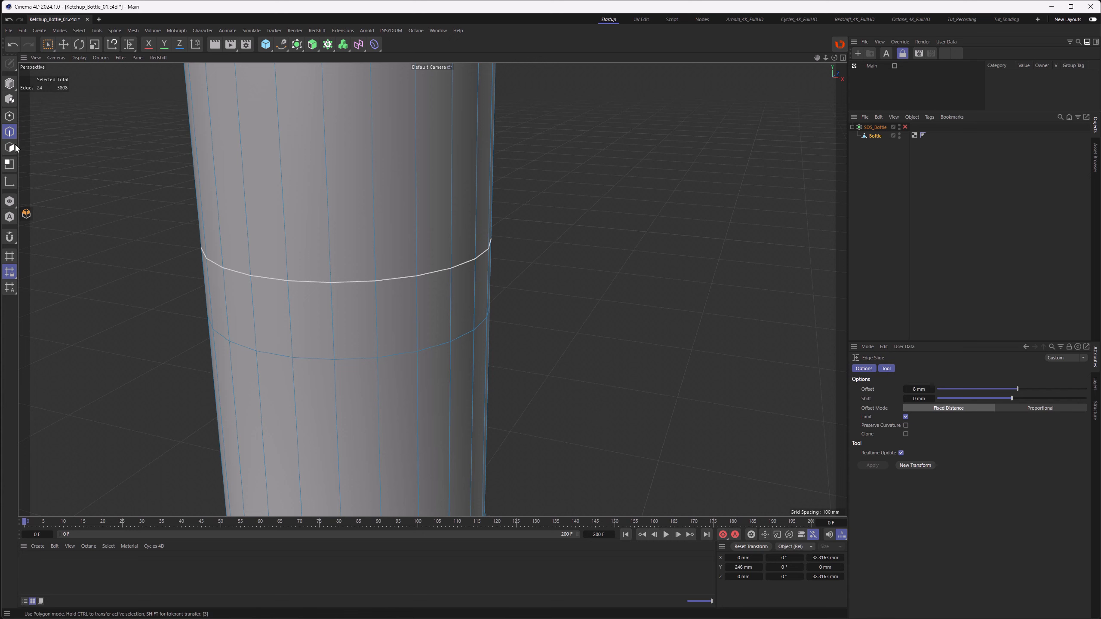
pyautogui.click(12, 148)
pyautogui.press('u')
pyautogui.press('l')
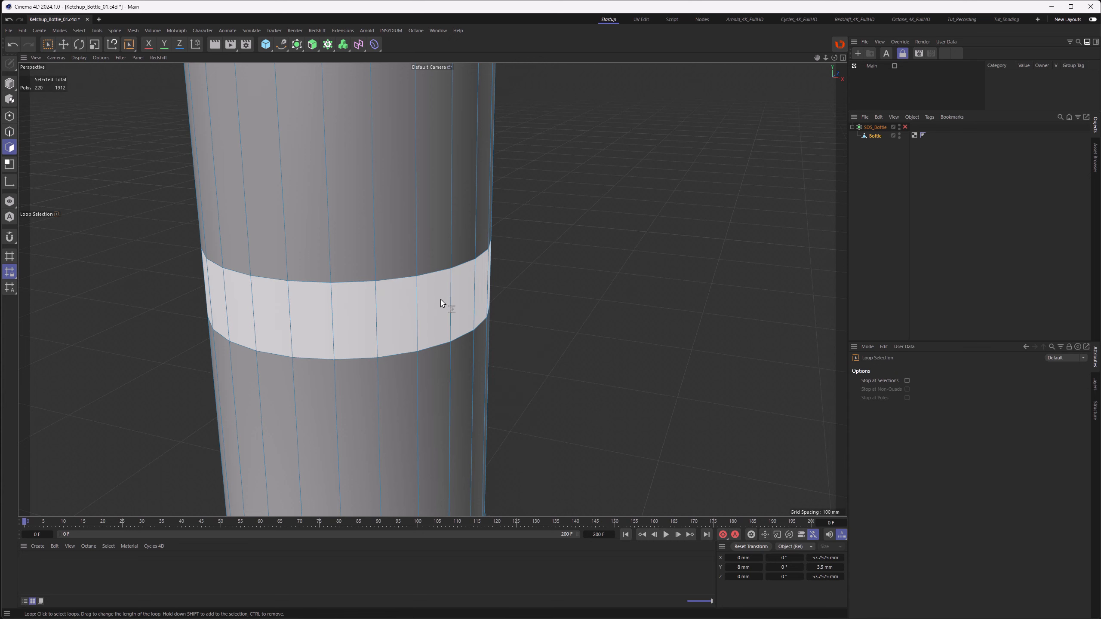
pyautogui.click(453, 301)
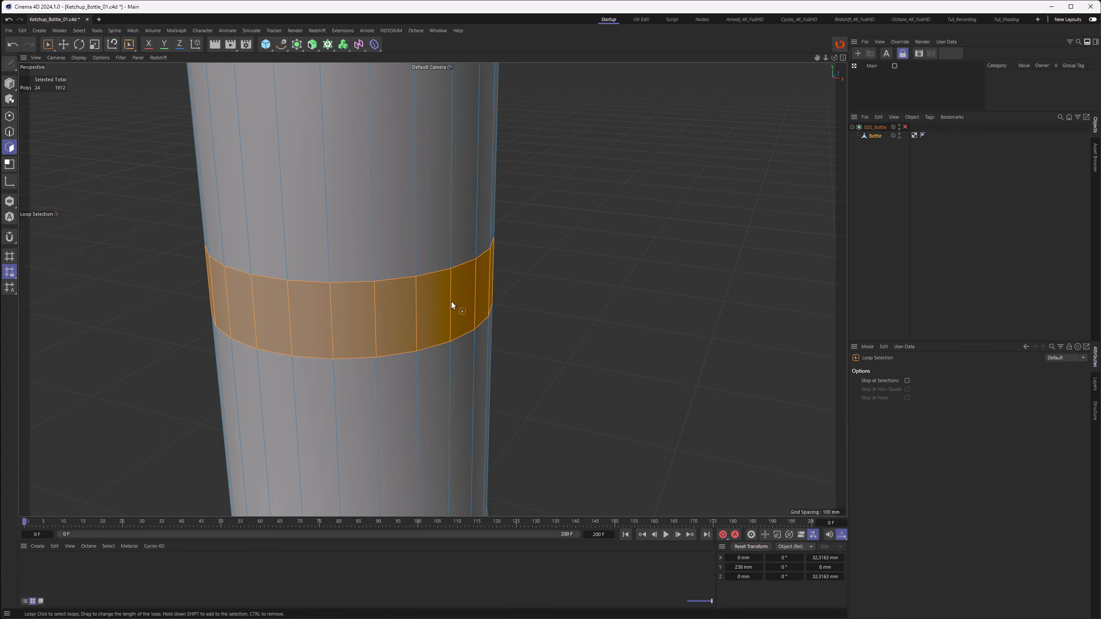
pyautogui.press('i')
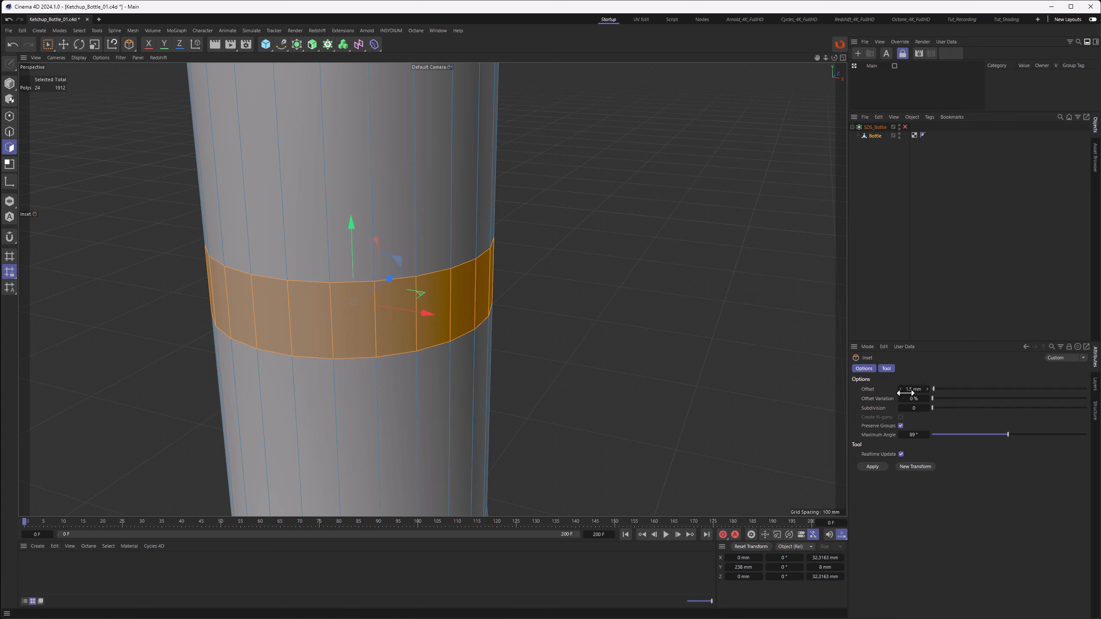
pyautogui.moveTo(912, 389); pyautogui.dragTo(913, 390)
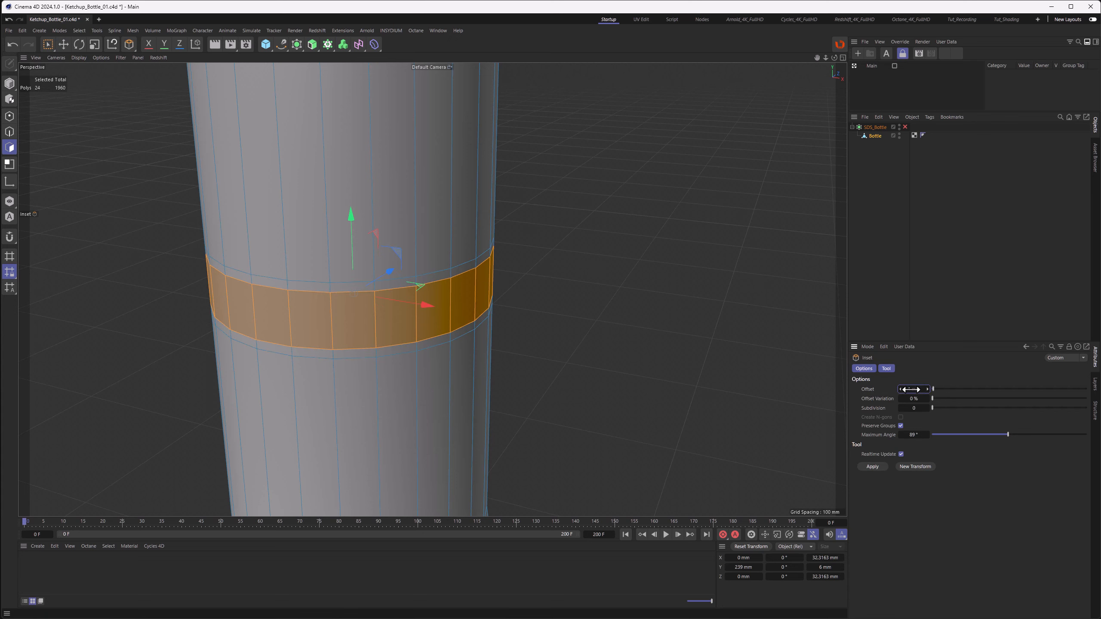
pyautogui.keyDown('alt'); pyautogui.moveTo(420, 305); pyautogui.dragTo(435, 301); pyautogui.keyUp('alt')
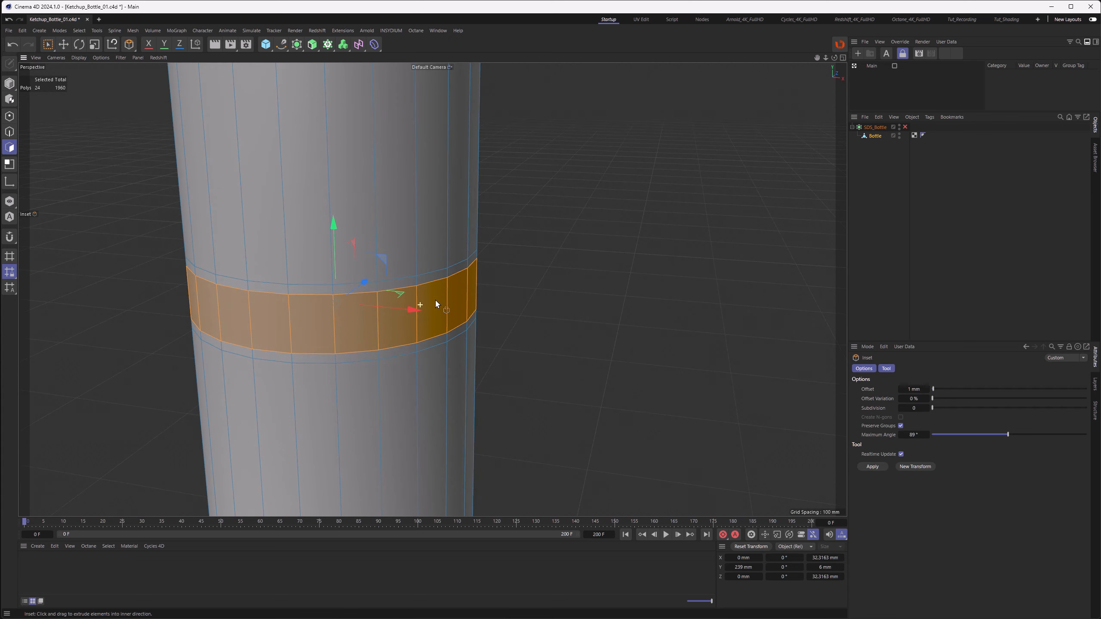
# Step: Bevel the inset band outward with a 2 mm polygon extrusion and 2 mm offset to form the neck ring
pyautogui.press('m')
pyautogui.press('s')
pyautogui.click(908, 604)
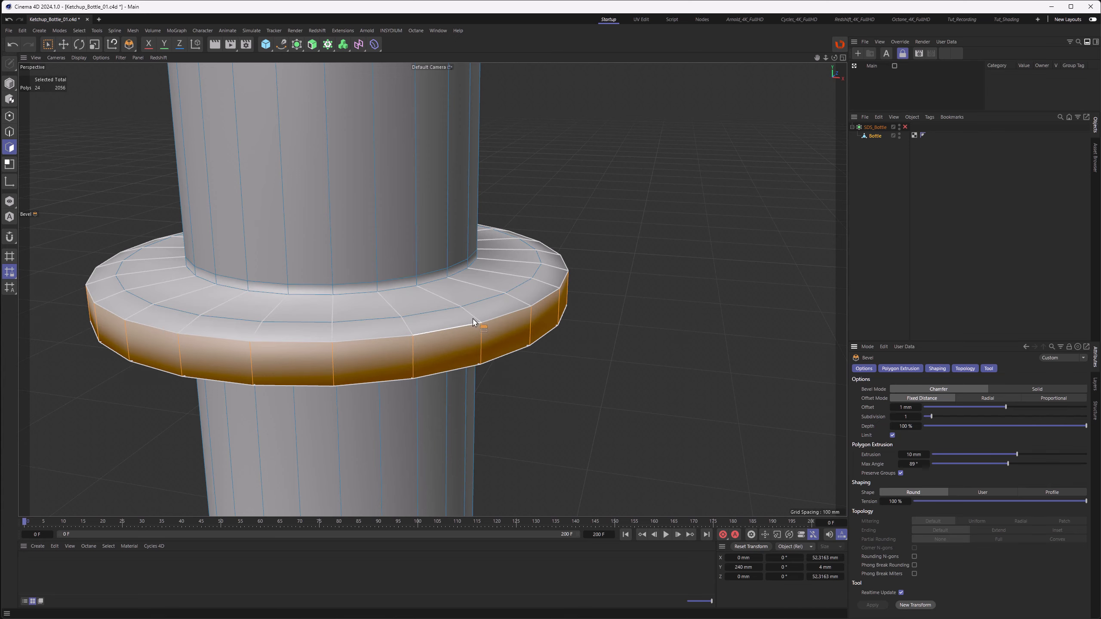
pyautogui.keyDown('alt'); pyautogui.moveTo(472, 312); pyautogui.dragTo(473, 321); pyautogui.keyUp('alt')
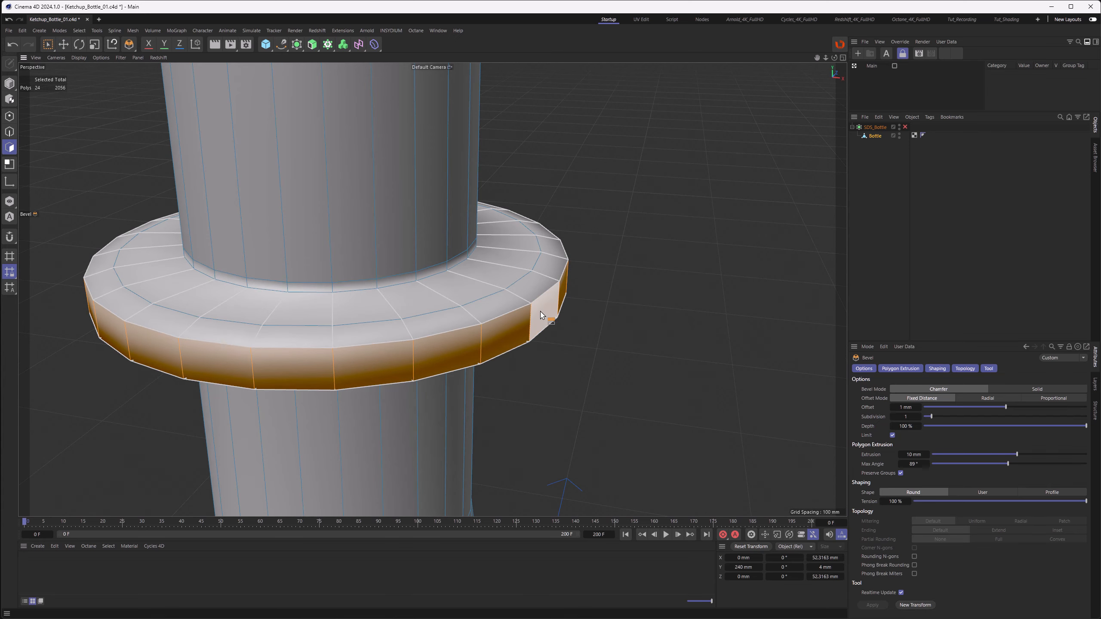
pyautogui.keyDown('alt'); pyautogui.moveTo(541, 315); pyautogui.dragTo(544, 310); pyautogui.keyUp('alt')
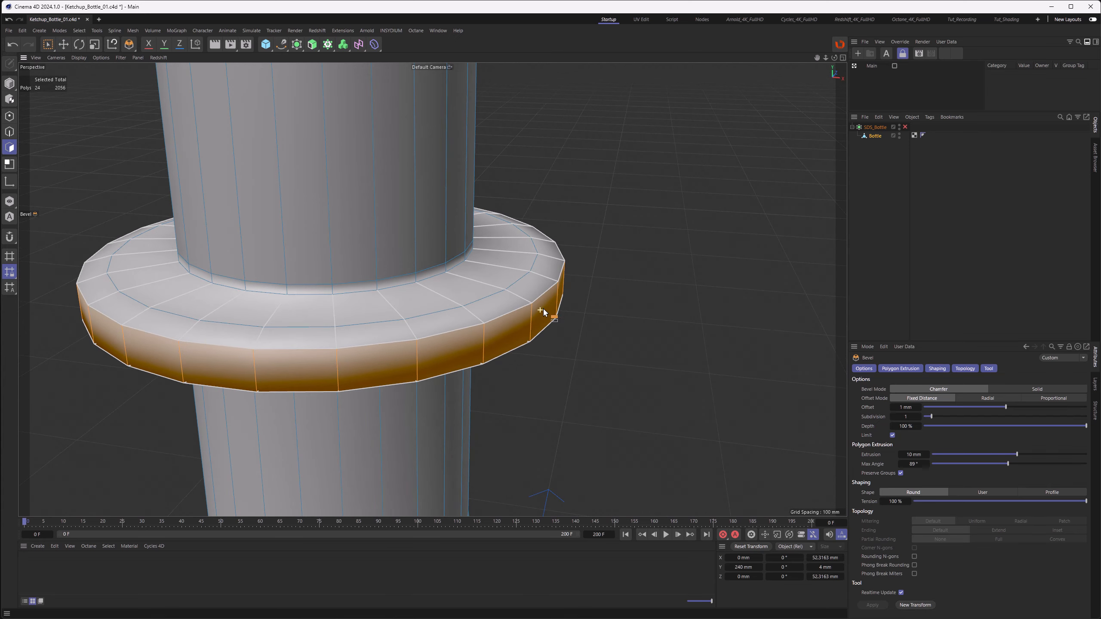
pyautogui.click(911, 456)
pyautogui.write('3')
pyautogui.press('Return')
pyautogui.click(912, 454)
pyautogui.write('2')
pyautogui.press('Return')
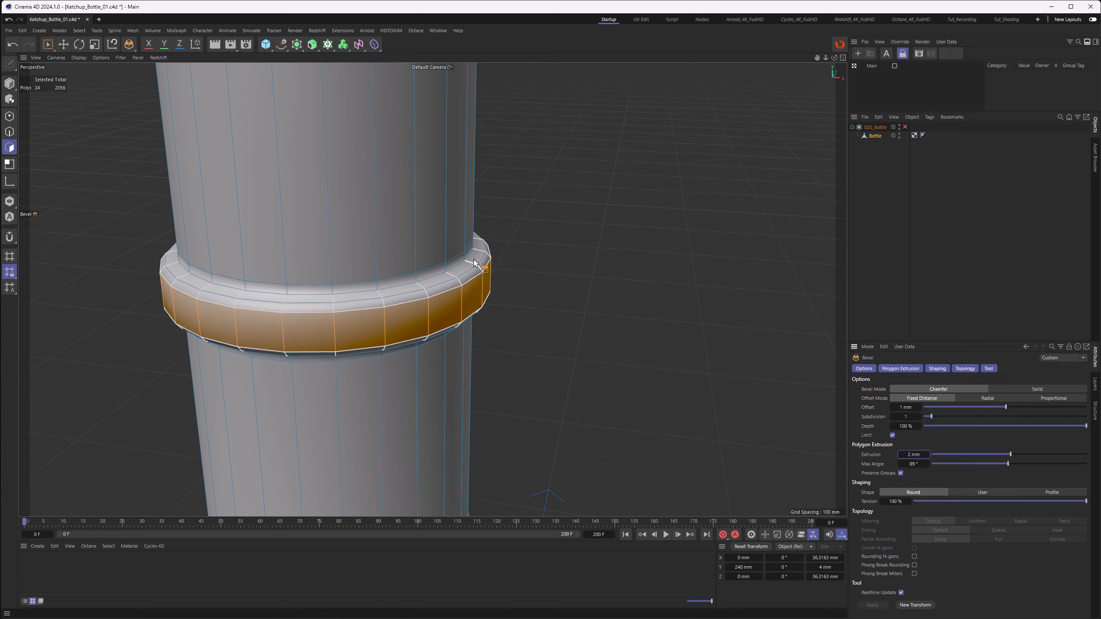
pyautogui.moveTo(906, 407); pyautogui.dragTo(908, 407)
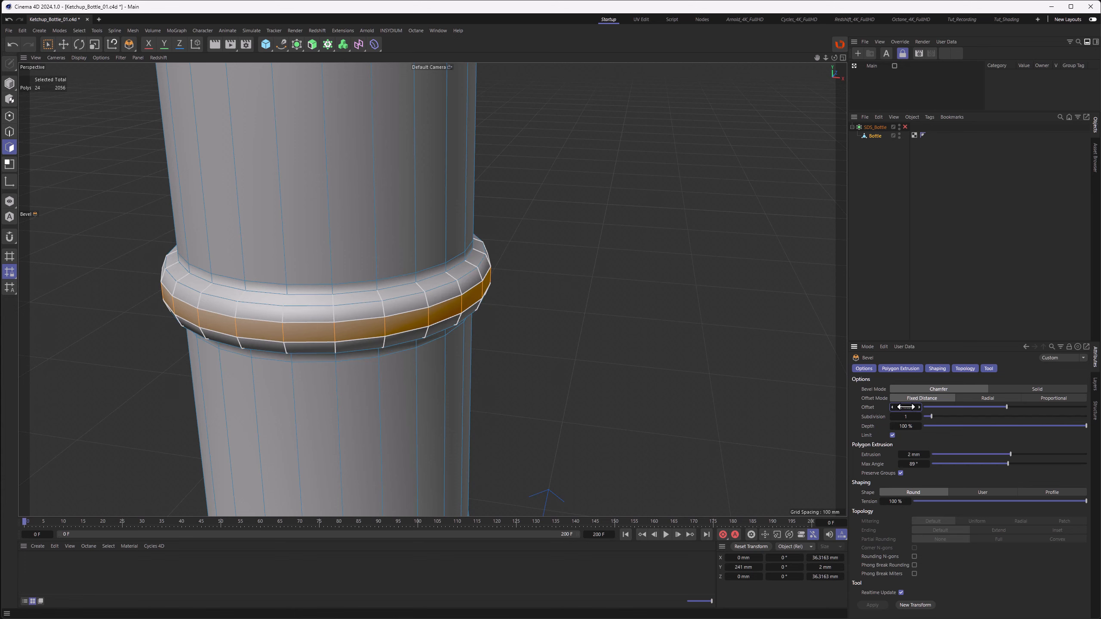
pyautogui.moveTo(430, 286)
pyautogui.keyDown('alt'); pyautogui.mouseDown()
pyautogui.moveTo(450, 265)
pyautogui.moveTo(441, 269)
pyautogui.mouseUp(); pyautogui.keyUp('alt')
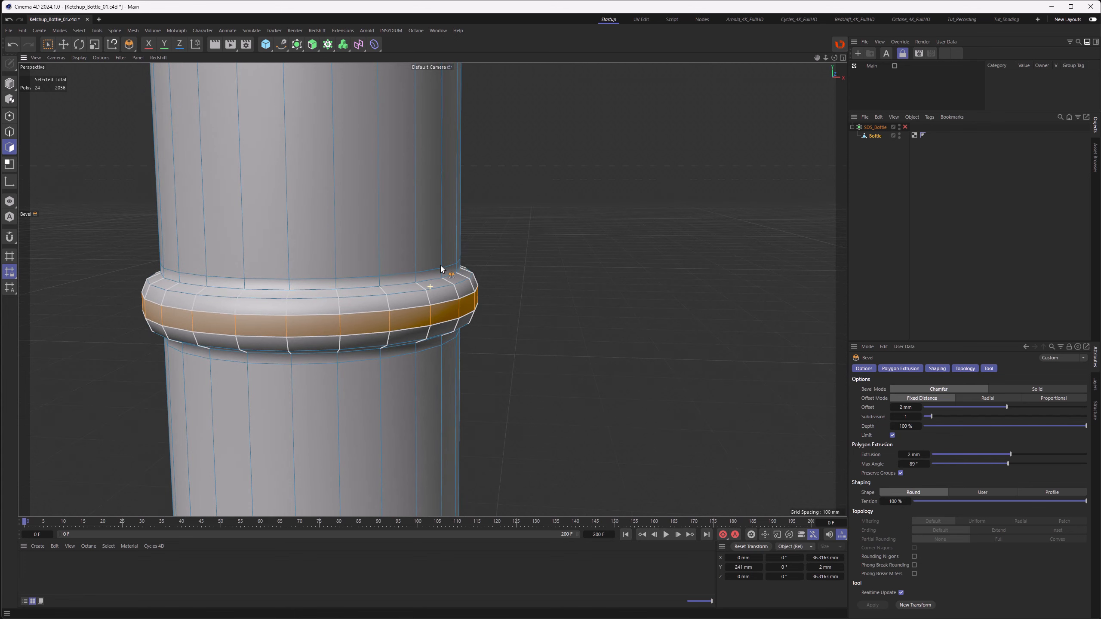
# Step: Compare the new neck ring against the reference image in front view
pyautogui.press('F4')
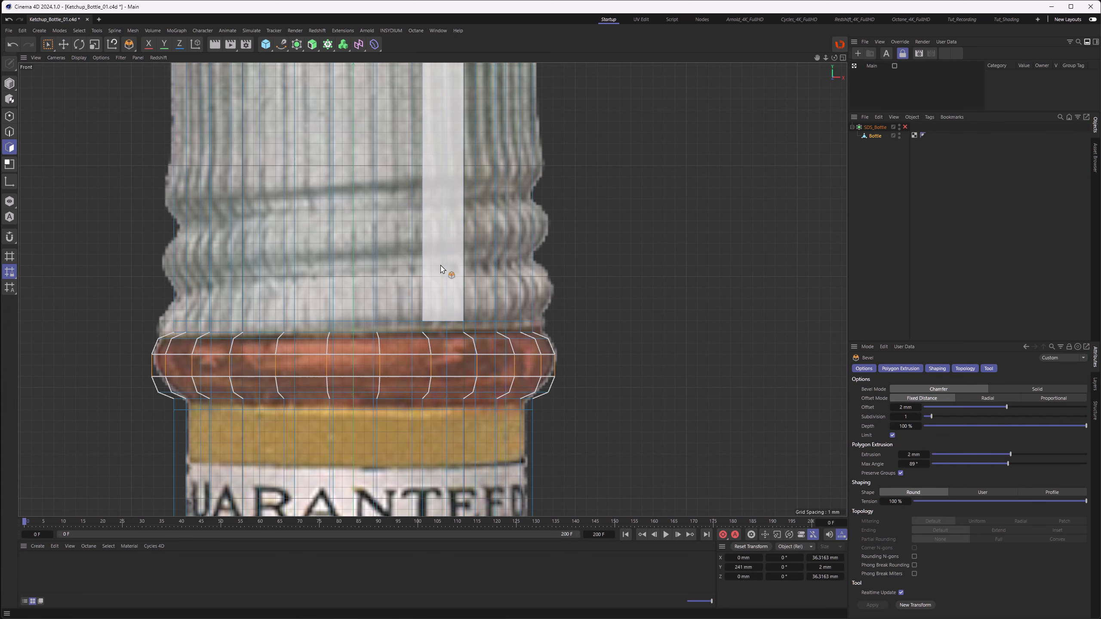
pyautogui.keyDown('alt'); pyautogui.moveTo(475, 352); pyautogui.dragTo(490, 279, button='middle'); pyautogui.keyUp('alt')
pyautogui.scroll(5, 465, 289)
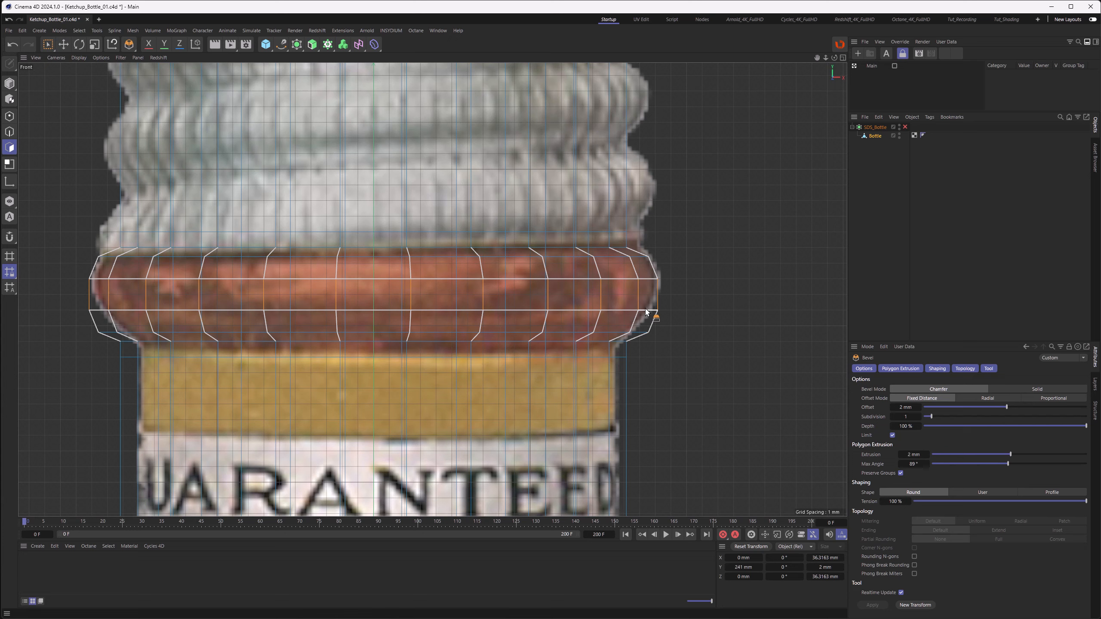
# Step: Loop-select the edge loops along the lower part of the neck ring in edge mode
pyautogui.press('u')
pyautogui.press('l')
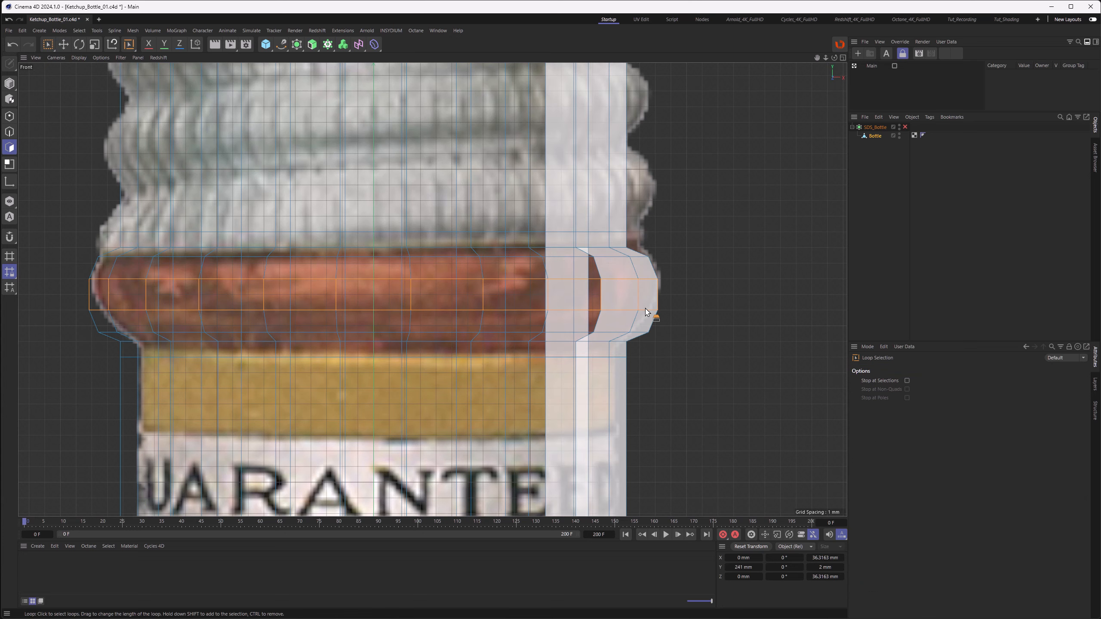
pyautogui.click(8, 135)
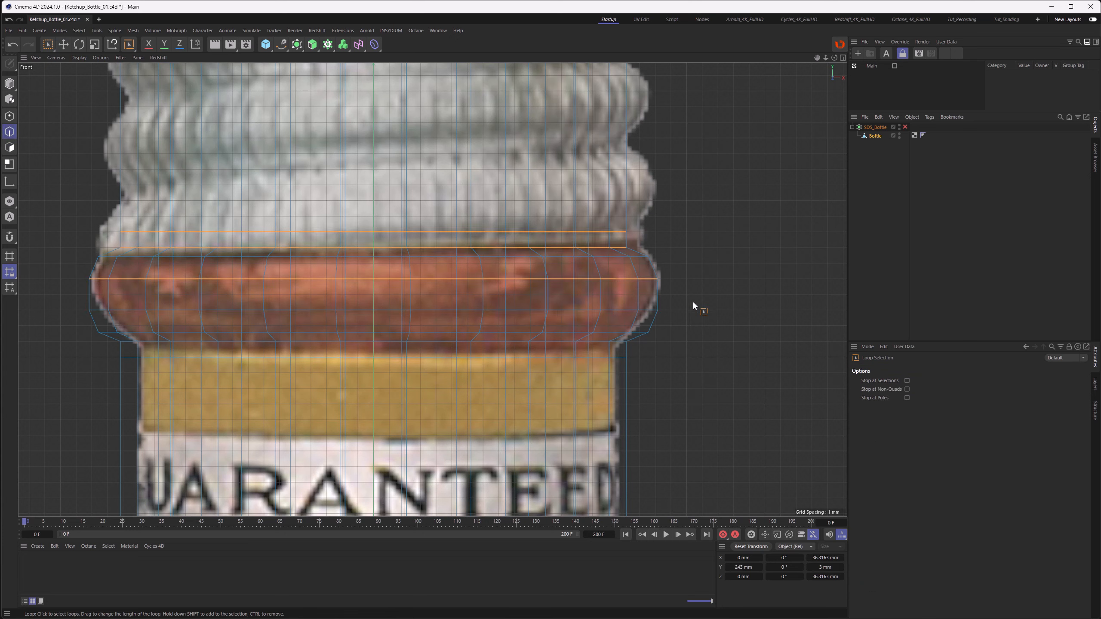
pyautogui.click(637, 257)
pyautogui.click(649, 279)
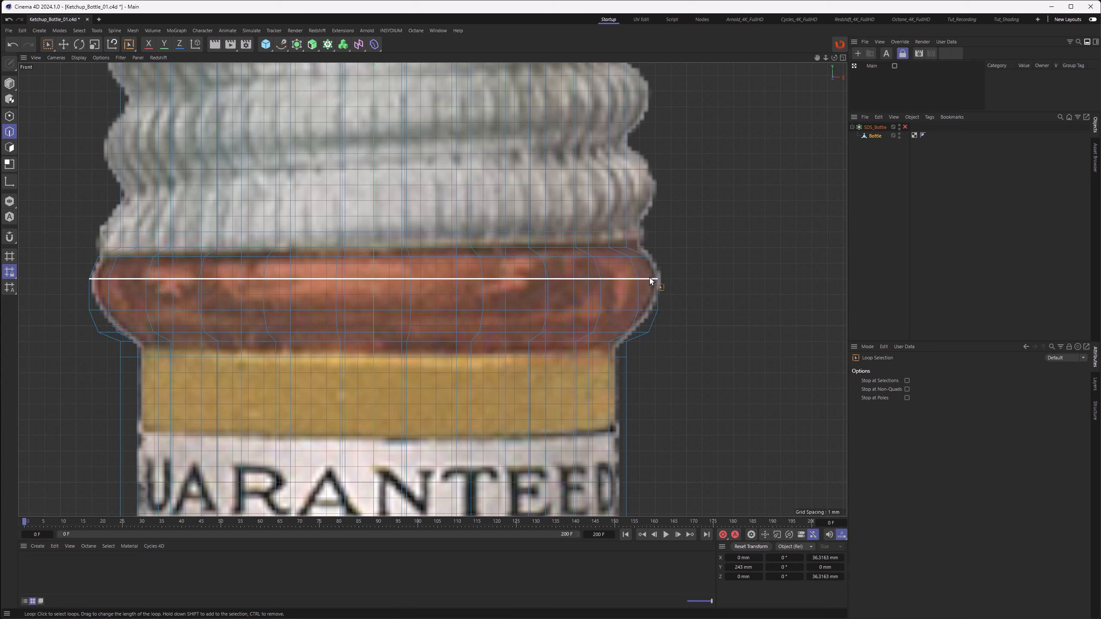
pyautogui.keyDown('shift'); pyautogui.click(645, 308); pyautogui.keyUp('shift')
pyautogui.keyDown('shift'); pyautogui.click(640, 332); pyautogui.keyUp('shift')
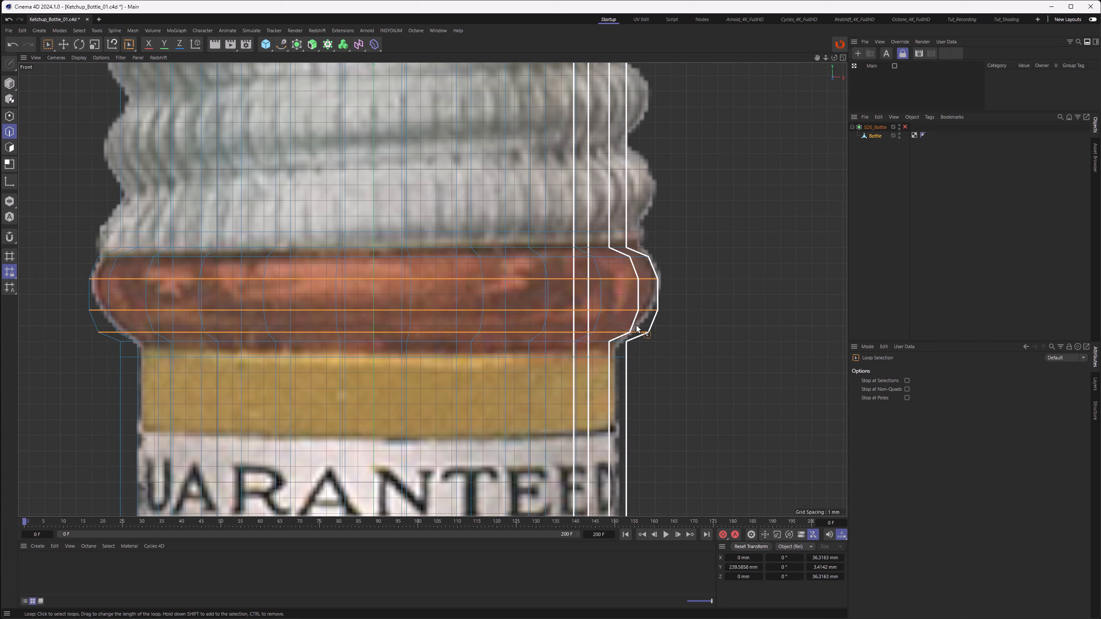
# Step: Set the move quantize step to 0.25 mm and move the selected loops slightly upward
pyautogui.click(64, 46)
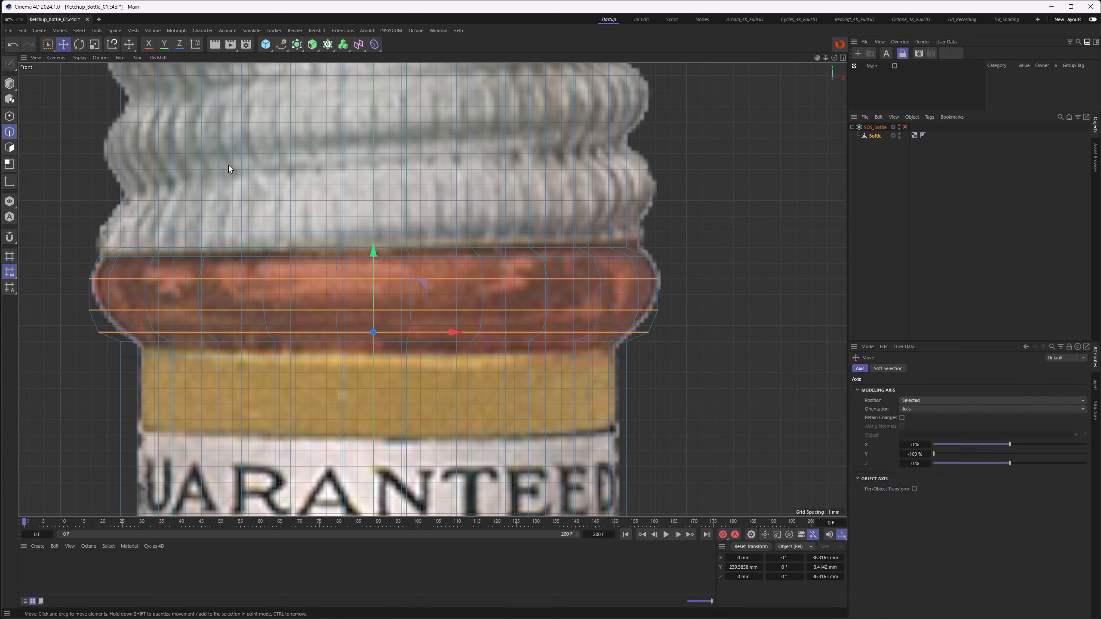
pyautogui.moveTo(375, 256); pyautogui.dragTo(376, 222)
pyautogui.moveTo(375, 222); pyautogui.dragTo(375, 254)
pyautogui.hotkey('shift', 'm')
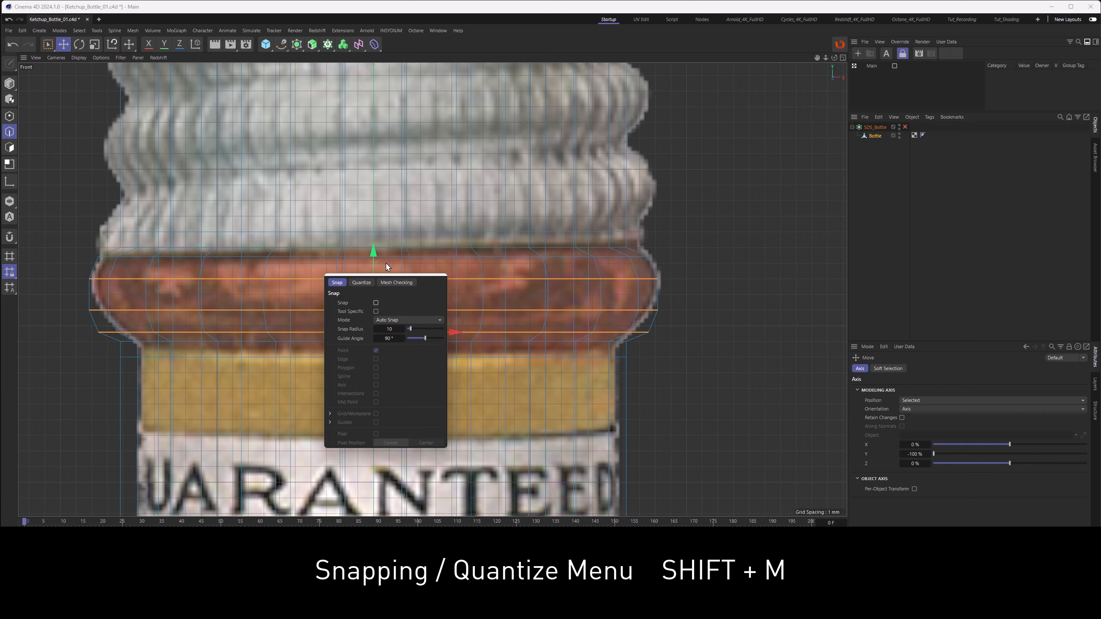
pyautogui.click(361, 285)
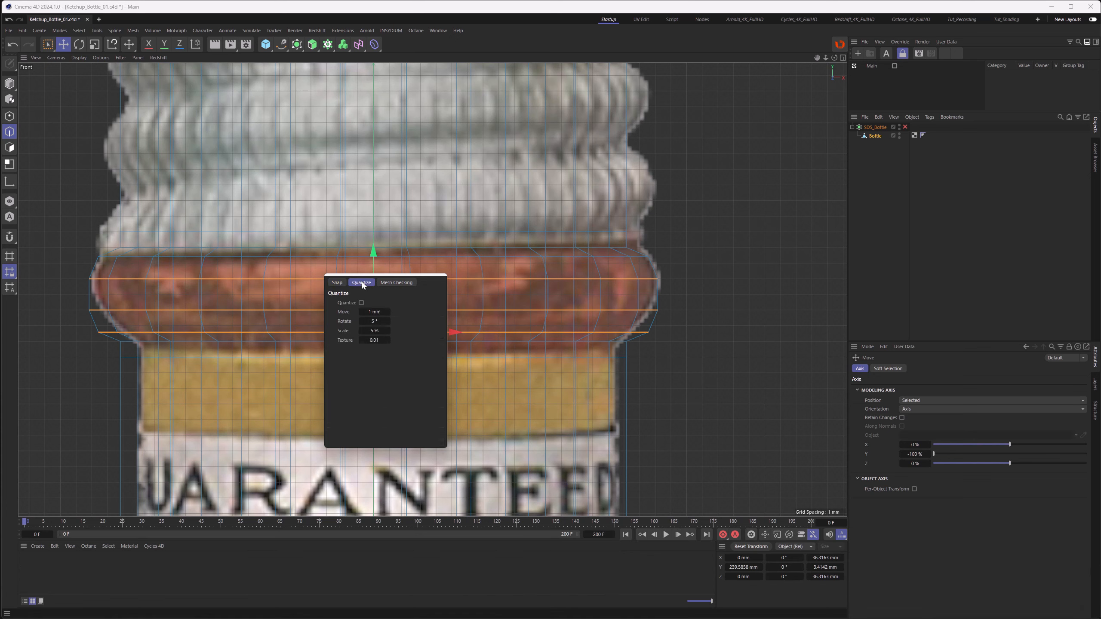
pyautogui.click(372, 313)
pyautogui.write('0.25')
pyautogui.press('Return')
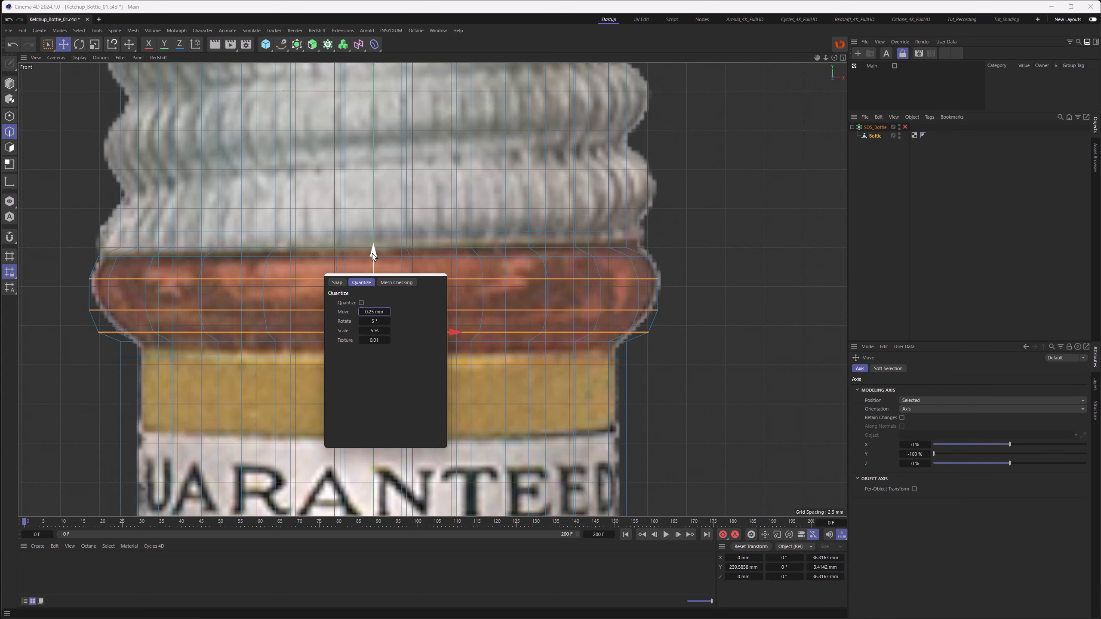
pyautogui.moveTo(372, 247); pyautogui.dragTo(373, 242)
# Step: Loop-select the two lower edge loops of the neck ring and move them slightly upward
pyautogui.press('u')
pyautogui.press('l')
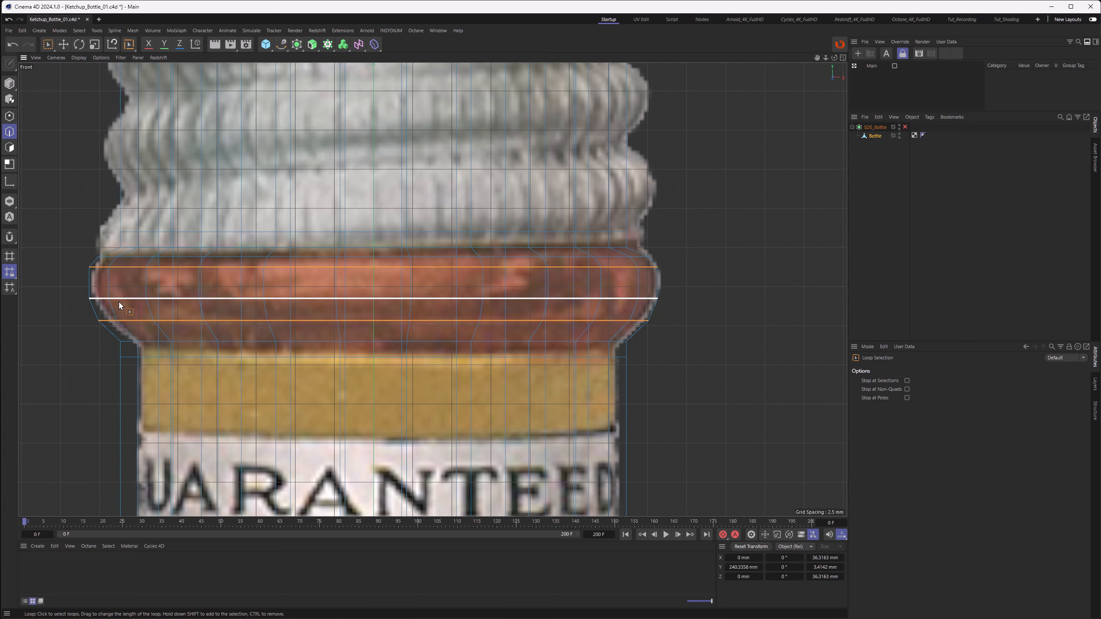
pyautogui.rightClick(100, 299)
pyautogui.press('Escape')
pyautogui.click(99, 299)
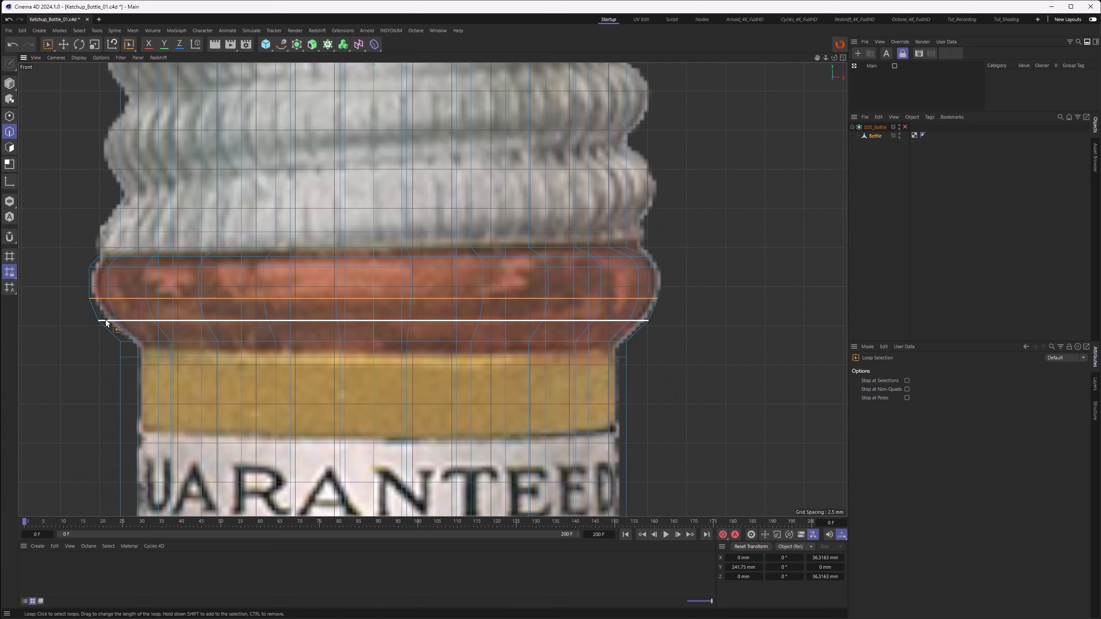
pyautogui.keyDown('shift'); pyautogui.click(106, 321); pyautogui.keyUp('shift')
pyautogui.press('e')
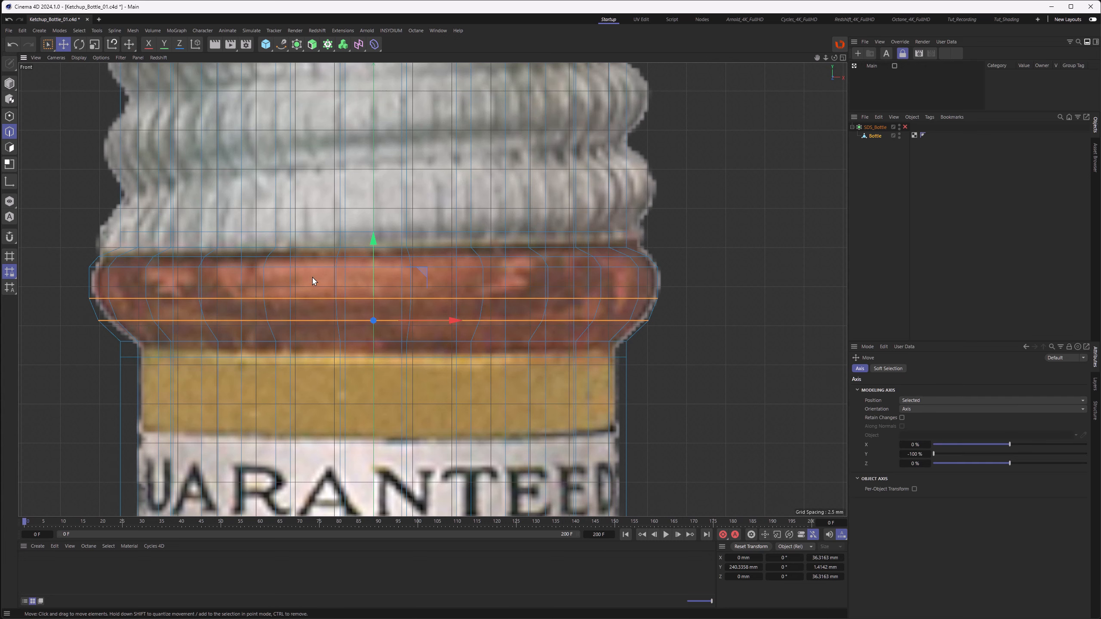
pyautogui.moveTo(374, 259); pyautogui.dragTo(374, 255)
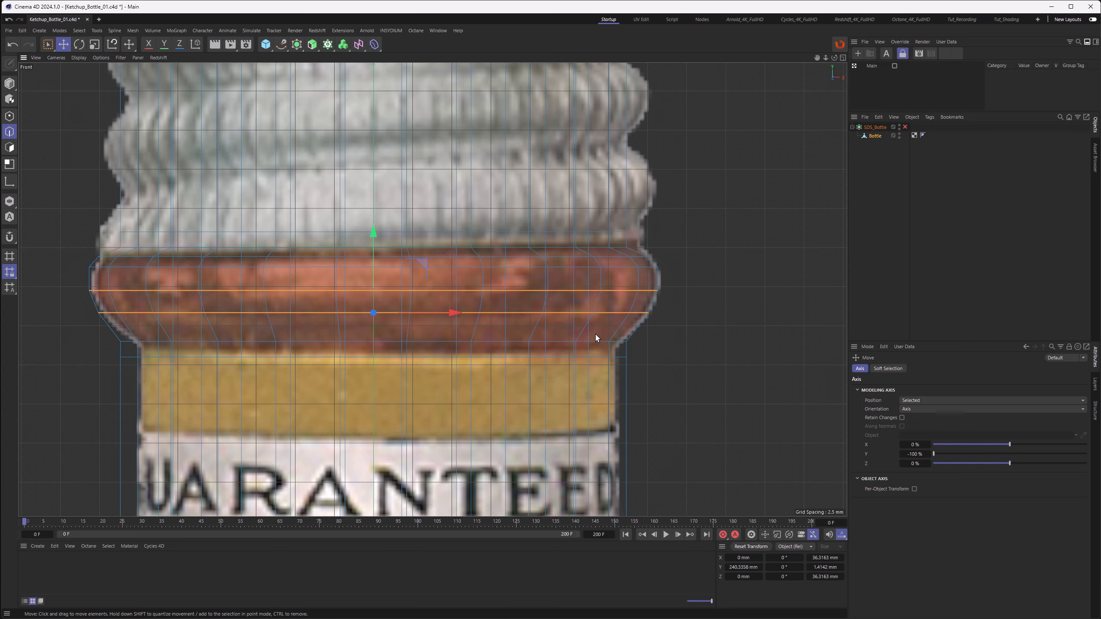
# Step: Enable the subdivision surface on the bottle and view it in the perspective viewport
pyautogui.scroll(-4, 474, 322)
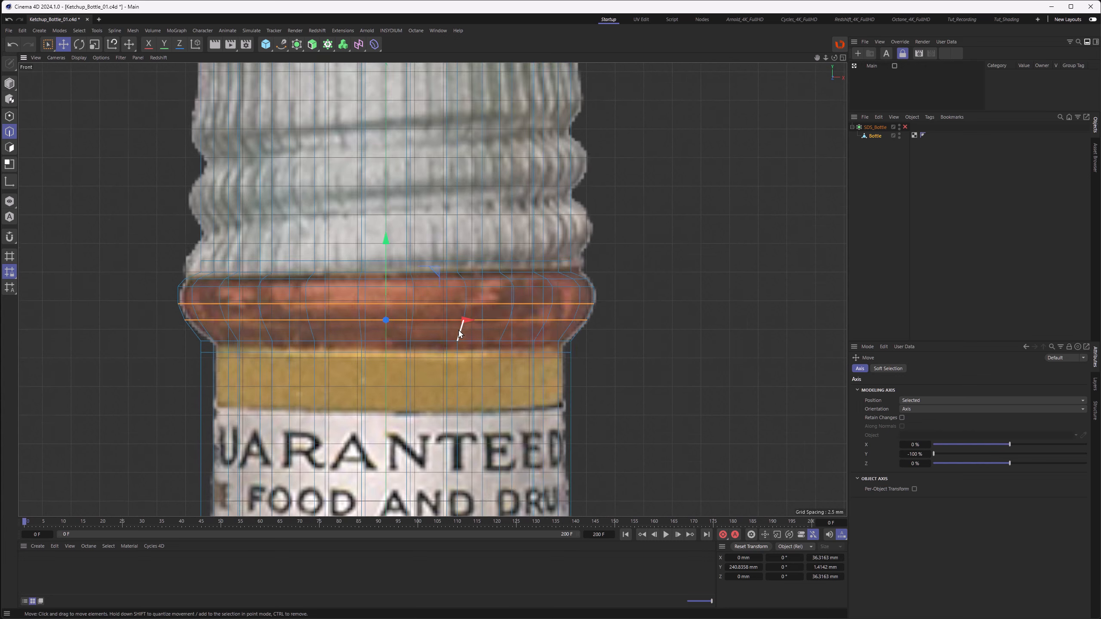
pyautogui.press('F1')
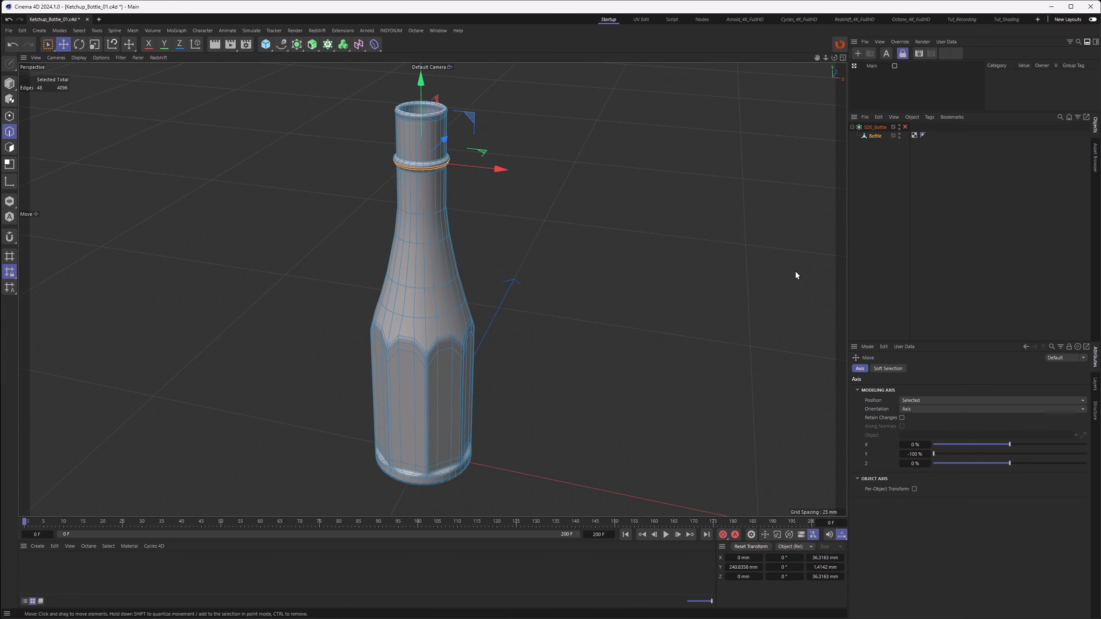
pyautogui.click(905, 127)
pyautogui.click(568, 291)
pyautogui.keyDown('alt'); pyautogui.moveTo(431, 256); pyautogui.dragTo(440, 359); pyautogui.keyUp('alt')
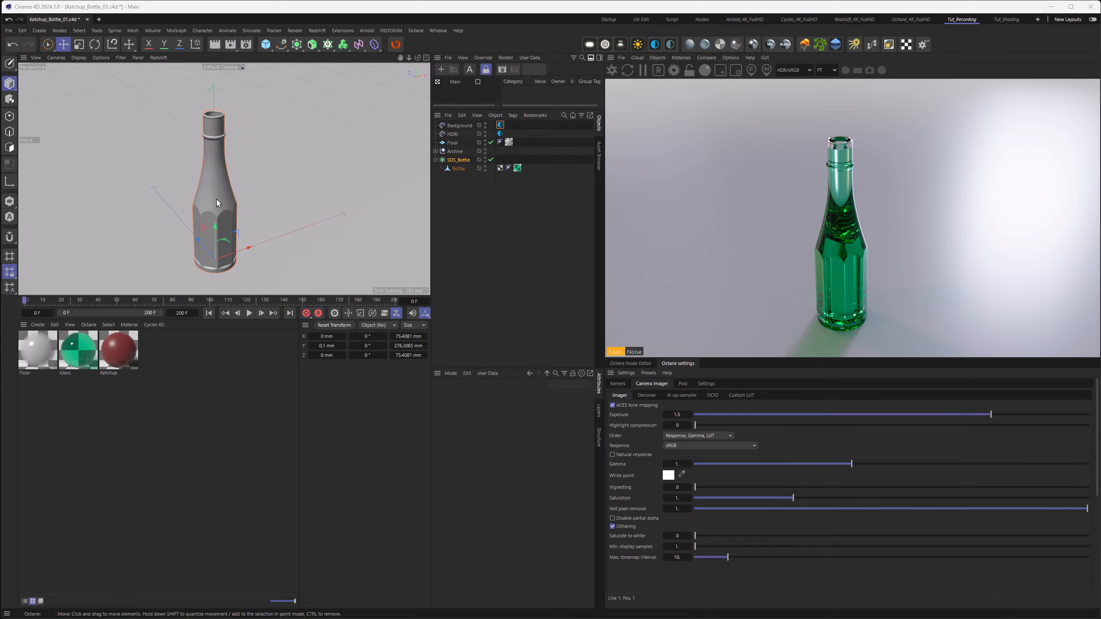
# Step: Select the Bottle object and select all its polygons in polygon mode
pyautogui.moveTo(218, 194)
pyautogui.keyDown('alt'); pyautogui.mouseDown()
pyautogui.moveTo(224, 275)
pyautogui.moveTo(219, 204)
pyautogui.mouseUp(); pyautogui.keyUp('alt')
pyautogui.click(458, 169)
pyautogui.click(10, 148)
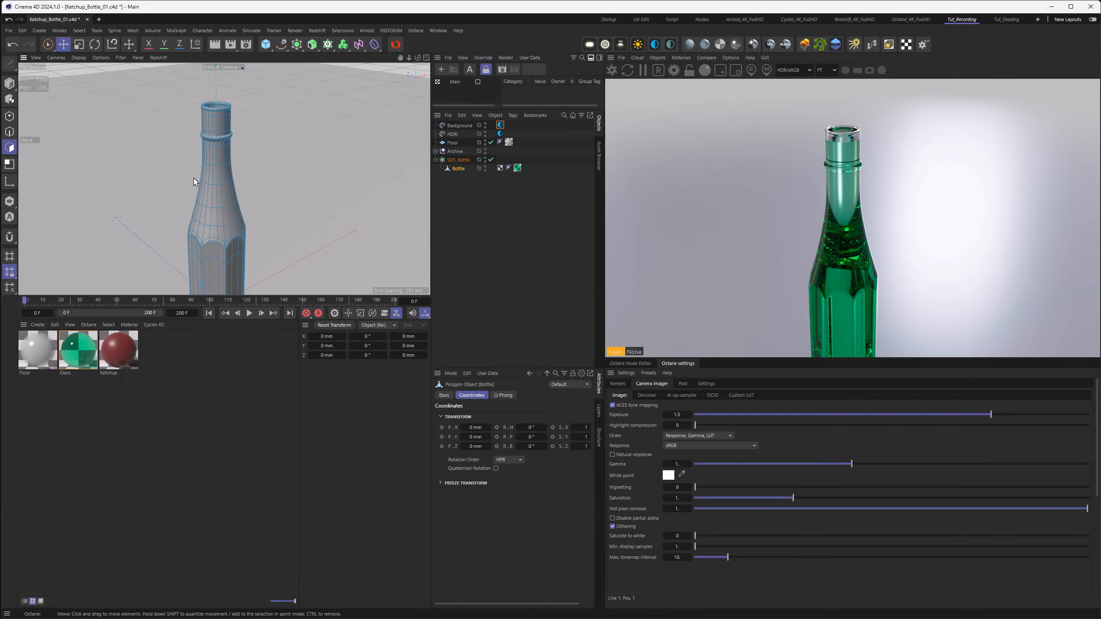
pyautogui.hotkey('ctrl', 'a')
# Step: Inspect the neck and rim in the viewport and the rendered preview from several angles
pyautogui.keyDown('alt'); pyautogui.moveTo(222, 174); pyautogui.dragTo(224, 223); pyautogui.keyUp('alt')
pyautogui.scroll(5, 273, 131)
pyautogui.keyDown('alt'); pyautogui.moveTo(267, 131); pyautogui.dragTo(264, 106); pyautogui.keyUp('alt')
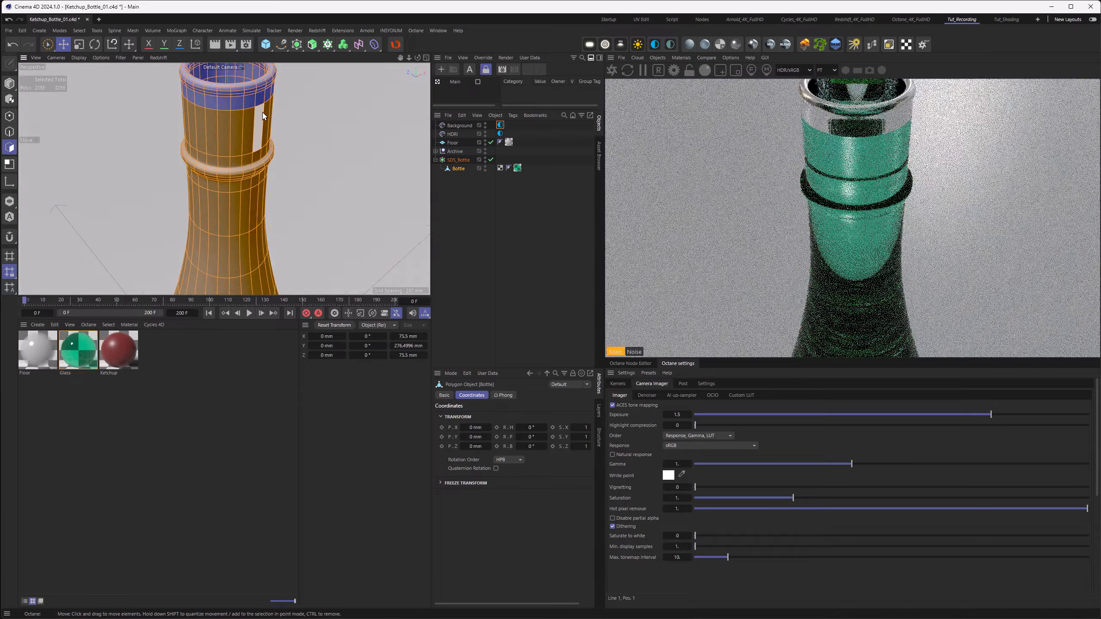
pyautogui.scroll(-5, 260, 117)
pyautogui.keyDown('alt'); pyautogui.moveTo(241, 123); pyautogui.dragTo(210, 138, button='middle'); pyautogui.keyUp('alt')
pyautogui.keyDown('alt'); pyautogui.moveTo(211, 138); pyautogui.dragTo(212, 148); pyautogui.keyUp('alt')
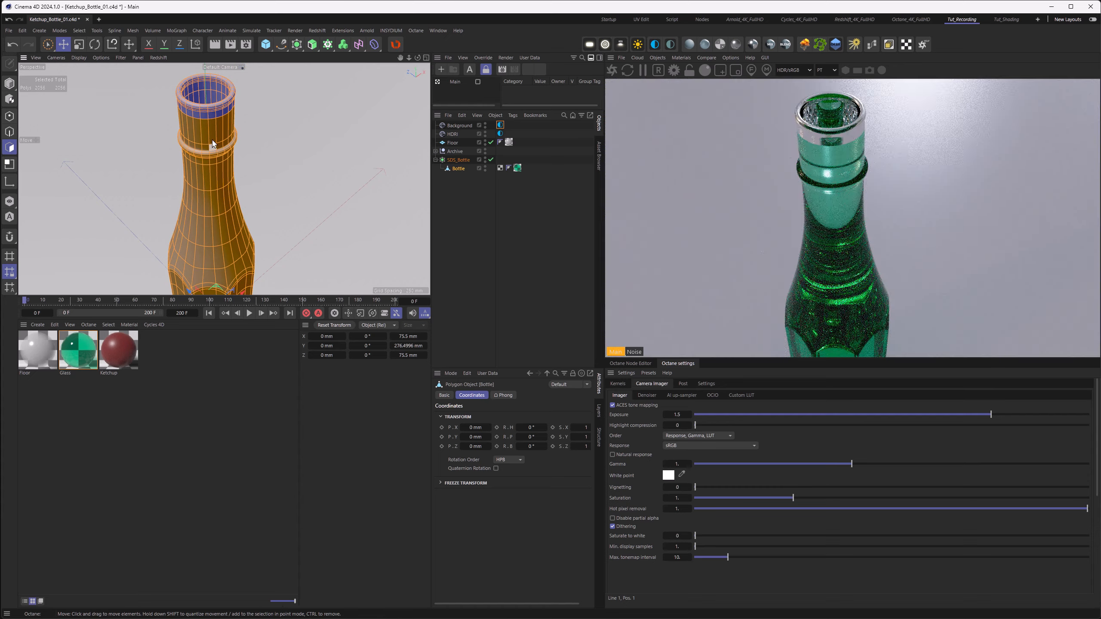
pyautogui.keyDown('alt'); pyautogui.moveTo(213, 147); pyautogui.dragTo(227, 143, button='middle'); pyautogui.keyUp('alt')
pyautogui.keyDown('alt'); pyautogui.moveTo(228, 142); pyautogui.dragTo(230, 152); pyautogui.keyUp('alt')
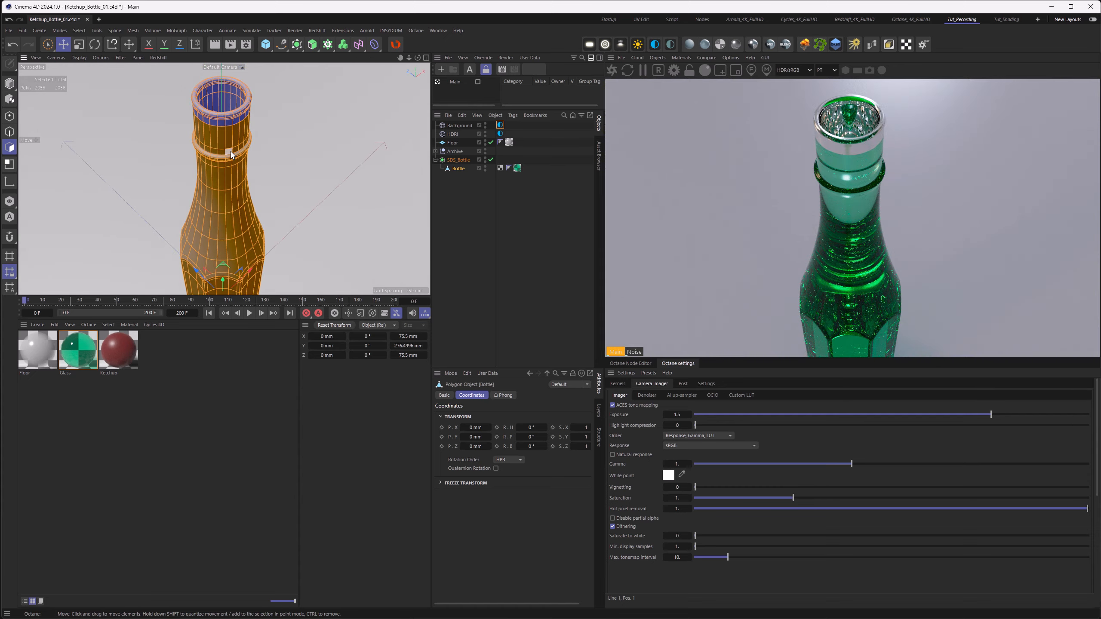
pyautogui.scroll(-2, 230, 152)
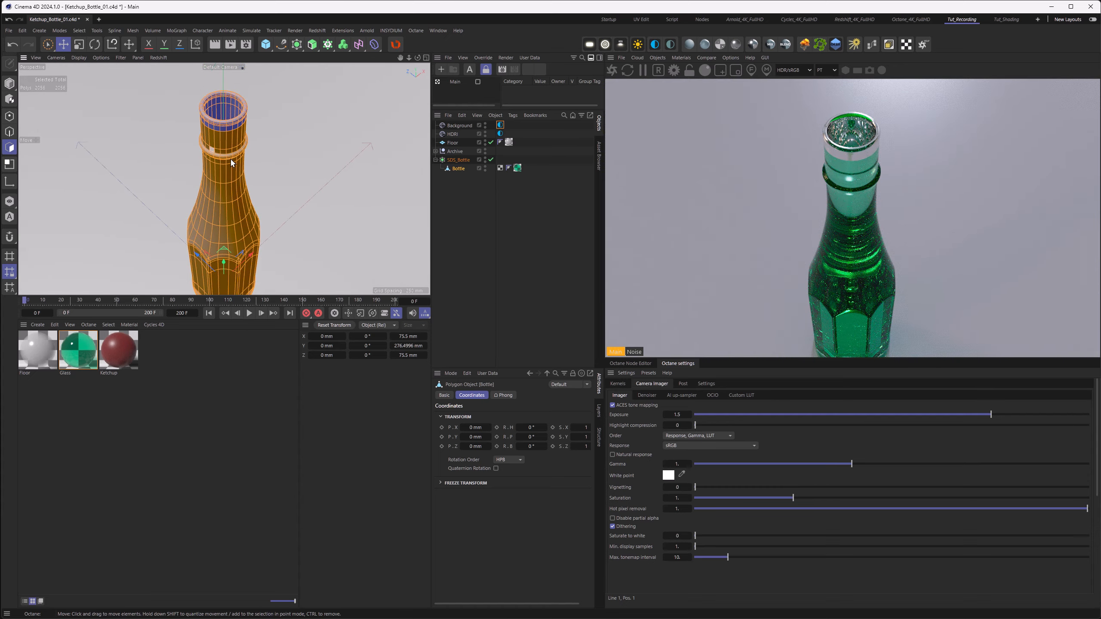
pyautogui.scroll(-3, 225, 151)
pyautogui.scroll(3, 249, 167)
pyautogui.keyDown('alt'); pyautogui.moveTo(249, 167); pyautogui.dragTo(238, 165, button='middle'); pyautogui.keyUp('alt')
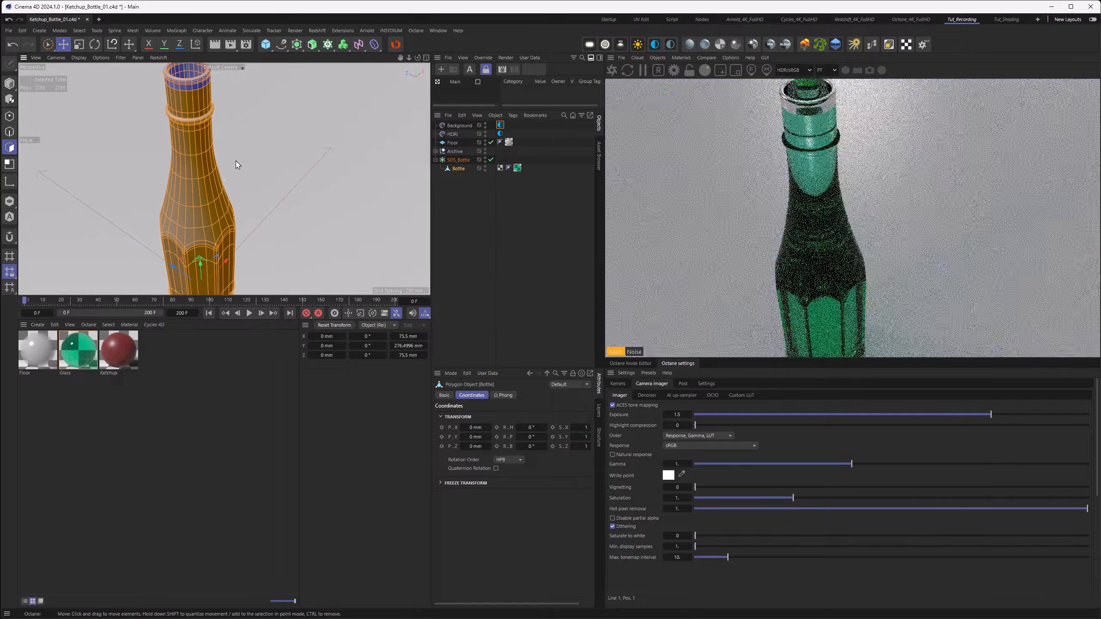
pyautogui.scroll(-2, 234, 168)
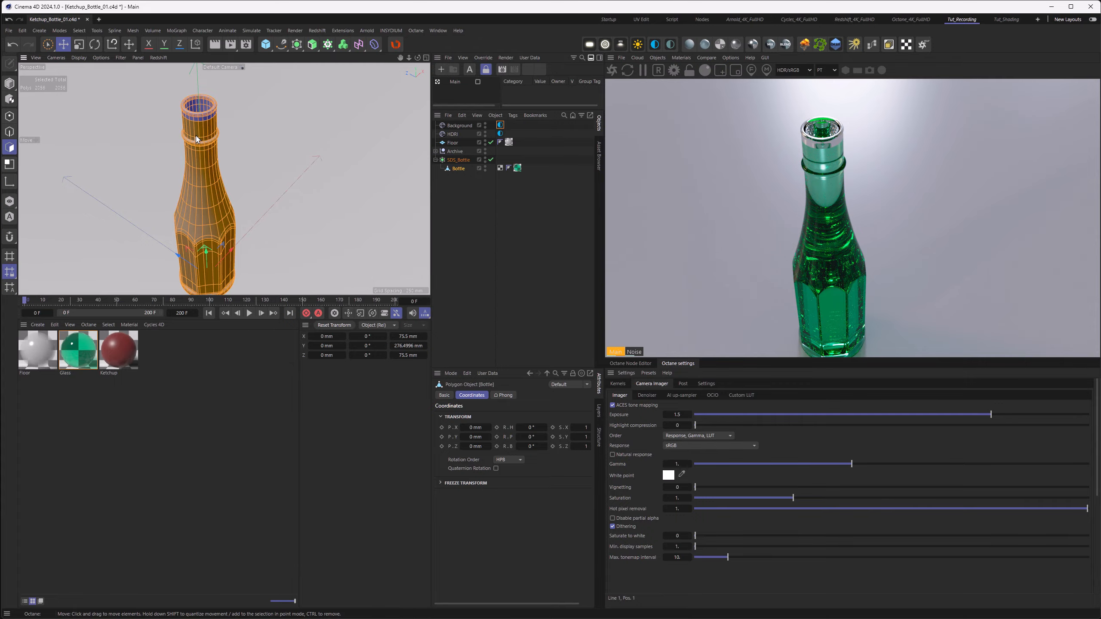
pyautogui.scroll(5, 228, 172)
pyautogui.scroll(4, 240, 119)
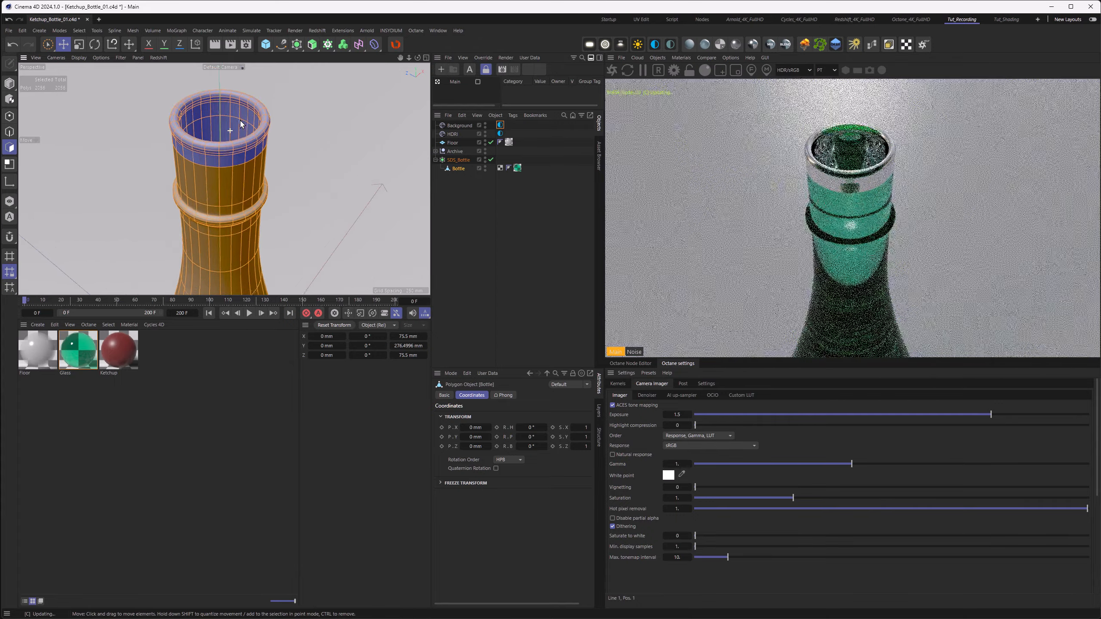
pyautogui.moveTo(241, 119)
pyautogui.keyDown('alt'); pyautogui.mouseDown()
pyautogui.moveTo(239, 147)
pyautogui.moveTo(229, 137)
pyautogui.mouseUp(); pyautogui.keyUp('alt')
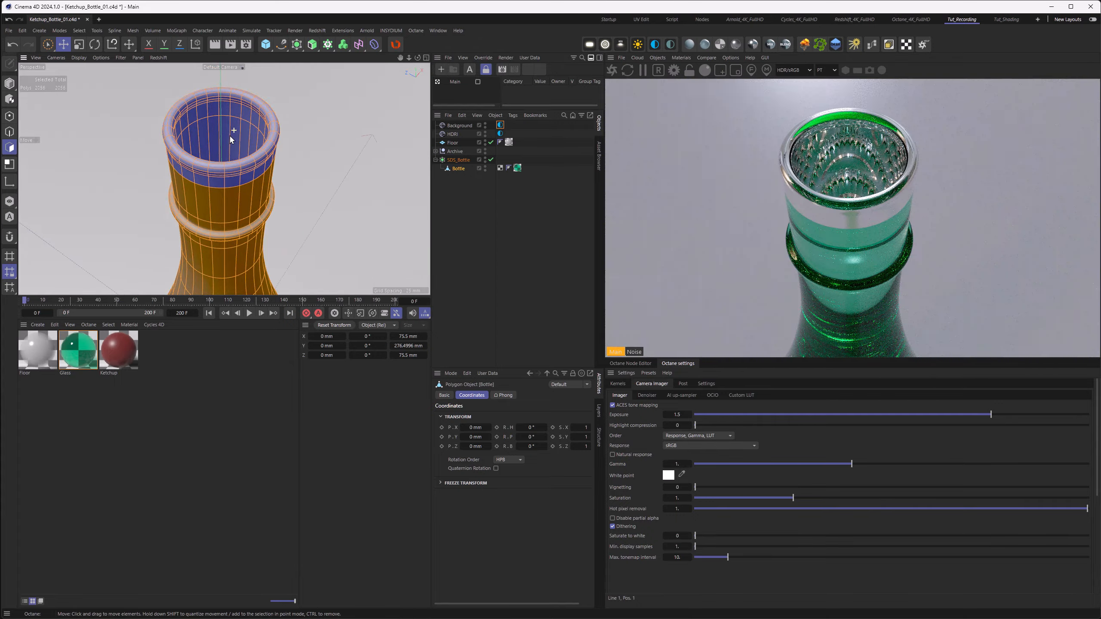
# Step: Turn on the display of polygon normals in the viewport
pyautogui.click(77, 58)
pyautogui.click(77, 58)
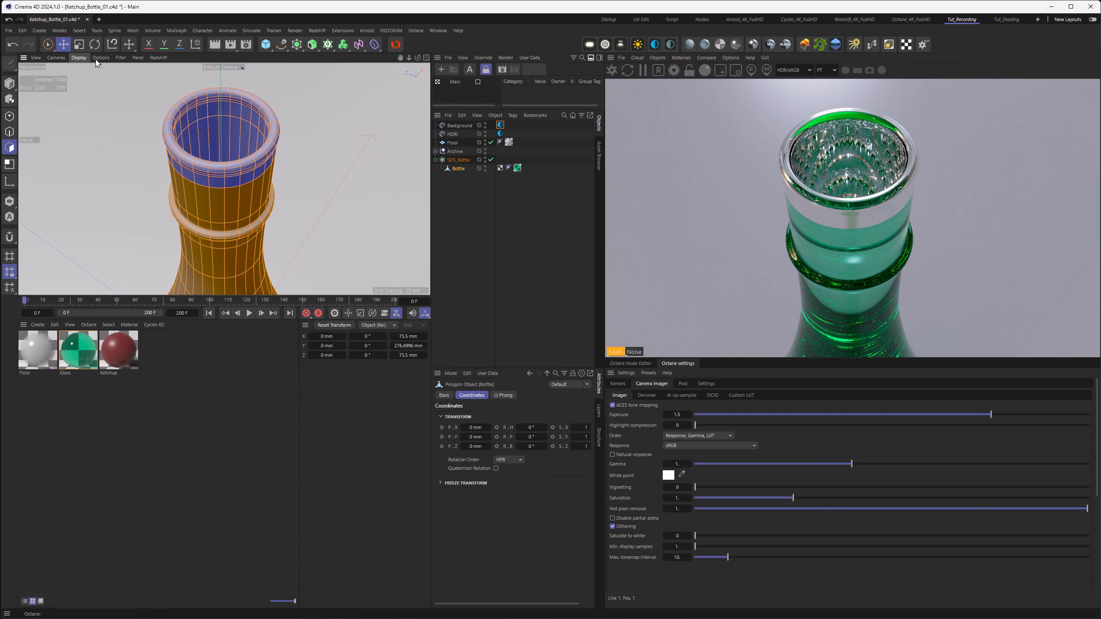
pyautogui.click(101, 58)
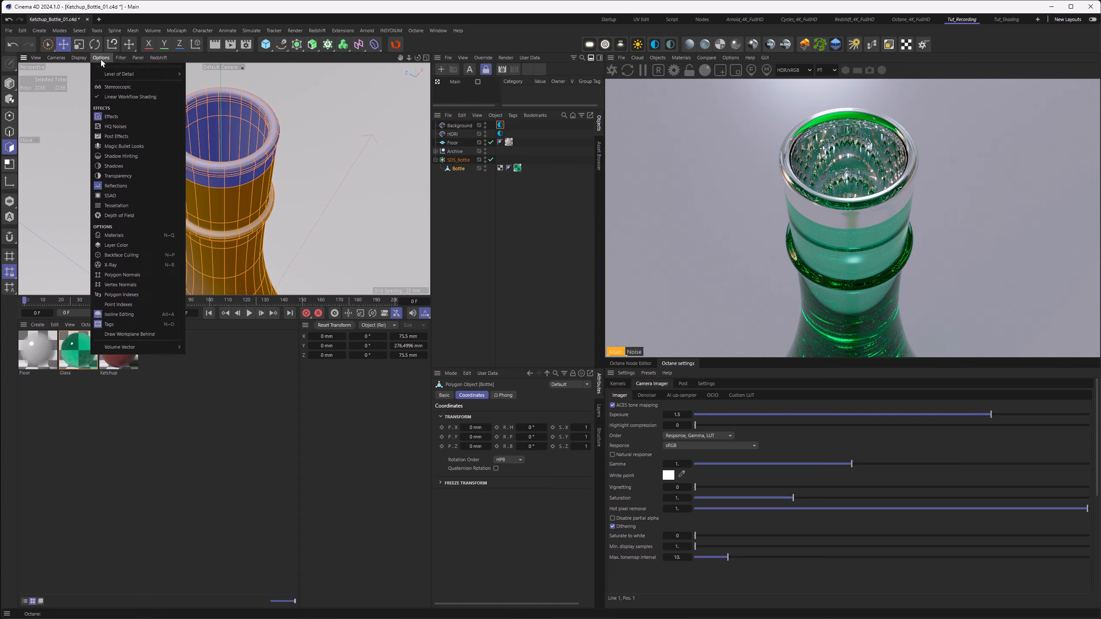
pyautogui.click(129, 275)
# Step: Correct the orientation of the bottle's polygon normals, checking them around the rim
pyautogui.keyDown('alt'); pyautogui.moveTo(243, 174); pyautogui.dragTo(221, 177, button='right'); pyautogui.keyUp('alt')
pyautogui.keyDown('alt'); pyautogui.moveTo(226, 195); pyautogui.dragTo(231, 175); pyautogui.keyUp('alt')
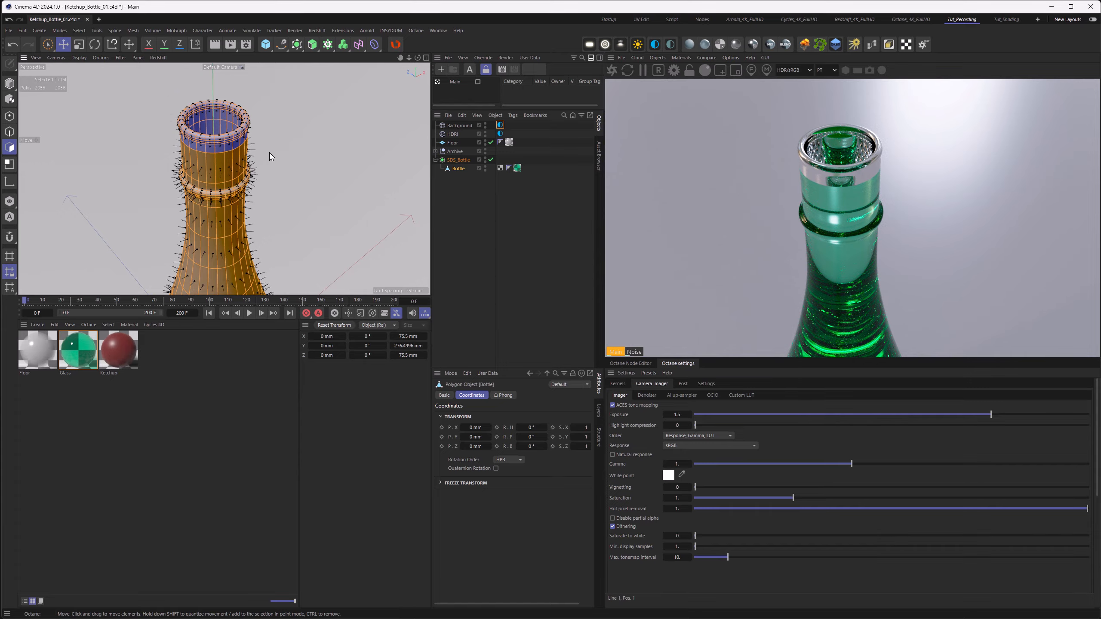
pyautogui.keyDown('alt'); pyautogui.moveTo(244, 172); pyautogui.dragTo(206, 182, button='right'); pyautogui.keyUp('alt')
pyautogui.keyDown('alt'); pyautogui.moveTo(205, 182); pyautogui.dragTo(243, 204); pyautogui.keyUp('alt')
pyautogui.rightClick(295, 128)
pyautogui.click(325, 553)
pyautogui.keyDown('alt'); pyautogui.moveTo(209, 173); pyautogui.dragTo(260, 169, button='right'); pyautogui.keyUp('alt')
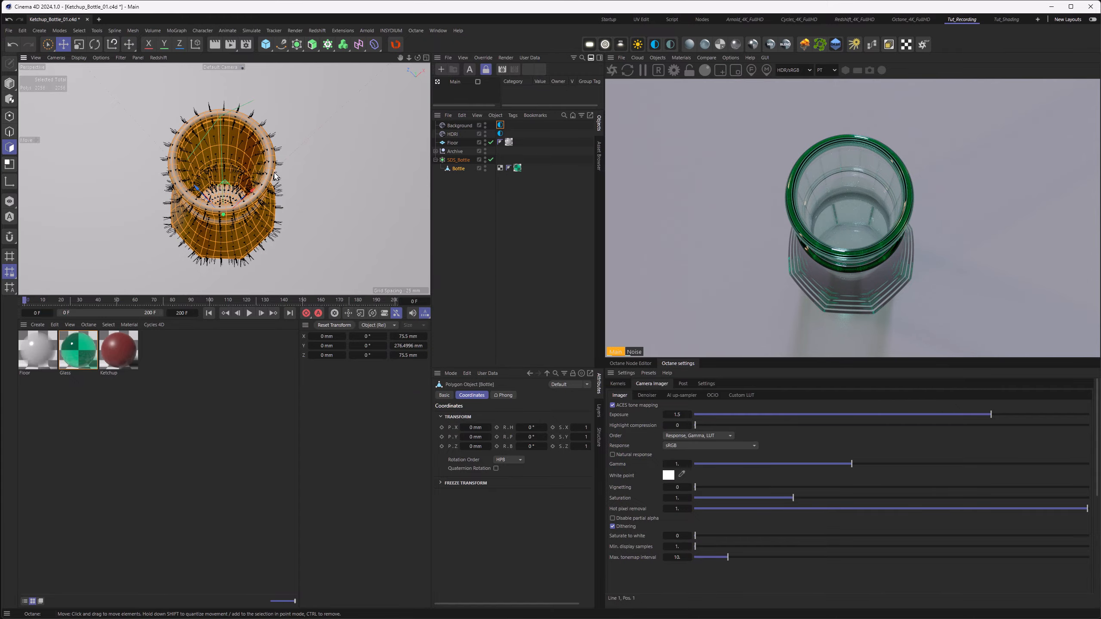
pyautogui.keyDown('alt'); pyautogui.moveTo(258, 167); pyautogui.dragTo(246, 125); pyautogui.keyUp('alt')
pyautogui.keyDown('alt'); pyautogui.moveTo(246, 124); pyautogui.dragTo(217, 132, button='right'); pyautogui.keyUp('alt')
pyautogui.rightClick(308, 126)
pyautogui.click(347, 564)
pyautogui.keyDown('alt'); pyautogui.moveTo(252, 174); pyautogui.dragTo(246, 130); pyautogui.keyUp('alt')
pyautogui.rightClick(246, 129)
pyautogui.click(281, 565)
# Step: Orbit around the whole bottle to inspect the normals and the rendered result
pyautogui.keyDown('alt'); pyautogui.moveTo(236, 209); pyautogui.dragTo(199, 218, button='right'); pyautogui.keyUp('alt')
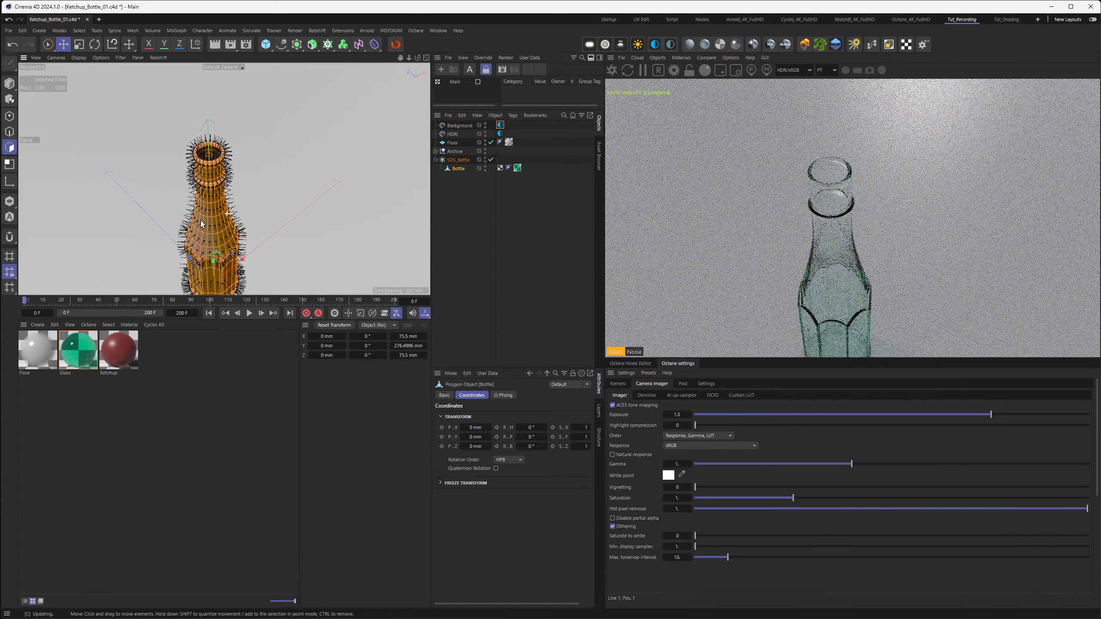
pyautogui.moveTo(200, 218)
pyautogui.keyDown('alt'); pyautogui.mouseDown()
pyautogui.moveTo(197, 231)
pyautogui.moveTo(198, 213)
pyautogui.mouseUp(); pyautogui.keyUp('alt')
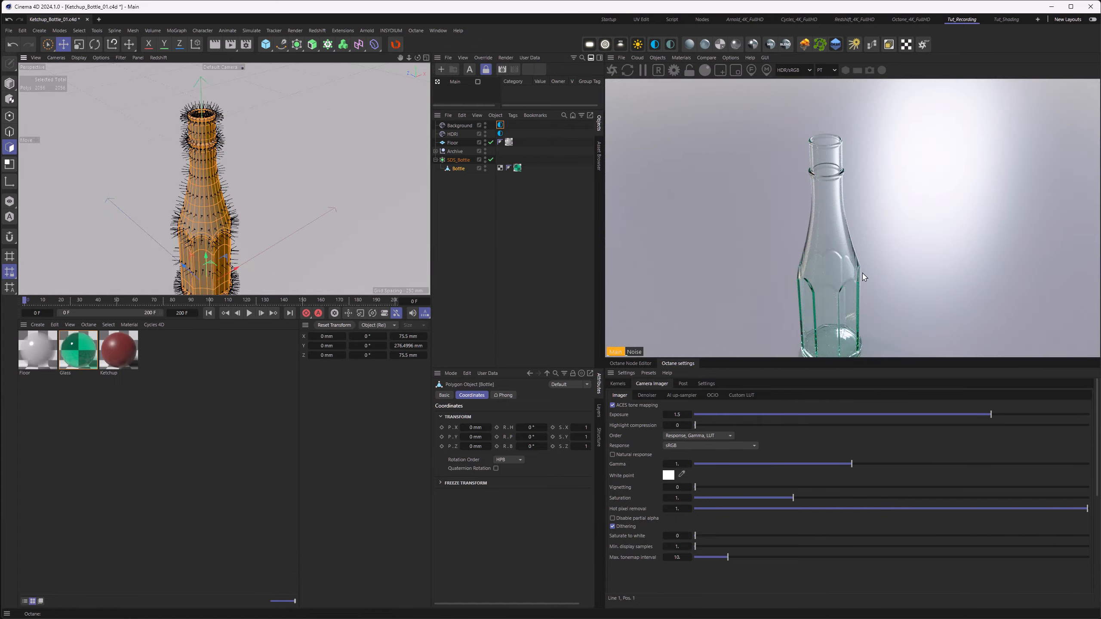
pyautogui.keyDown('alt'); pyautogui.moveTo(269, 234); pyautogui.dragTo(202, 214); pyautogui.keyUp('alt')
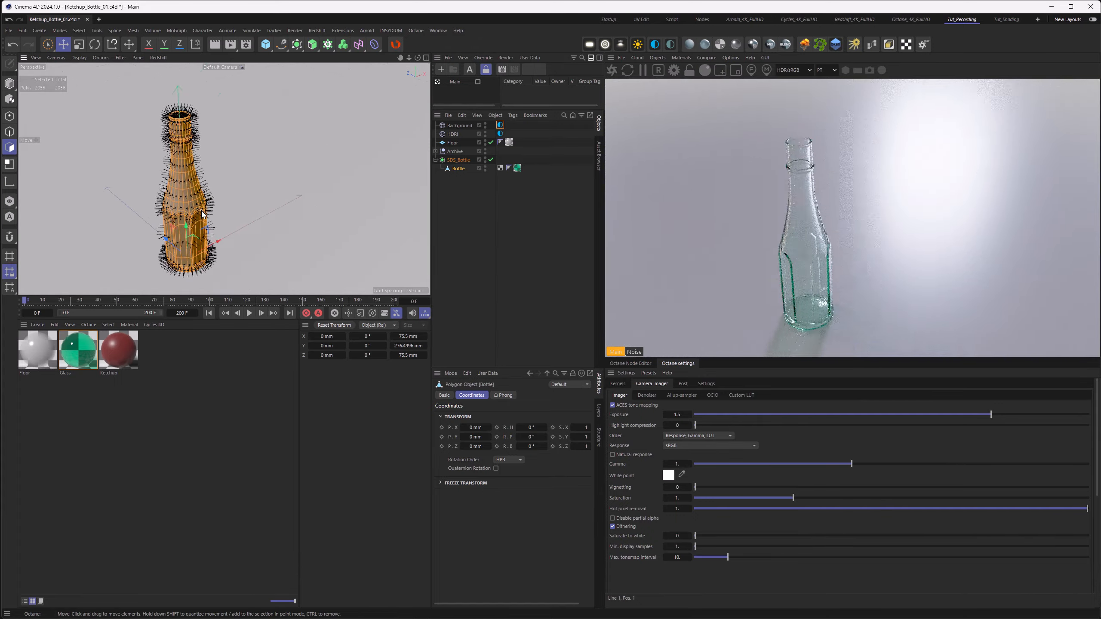